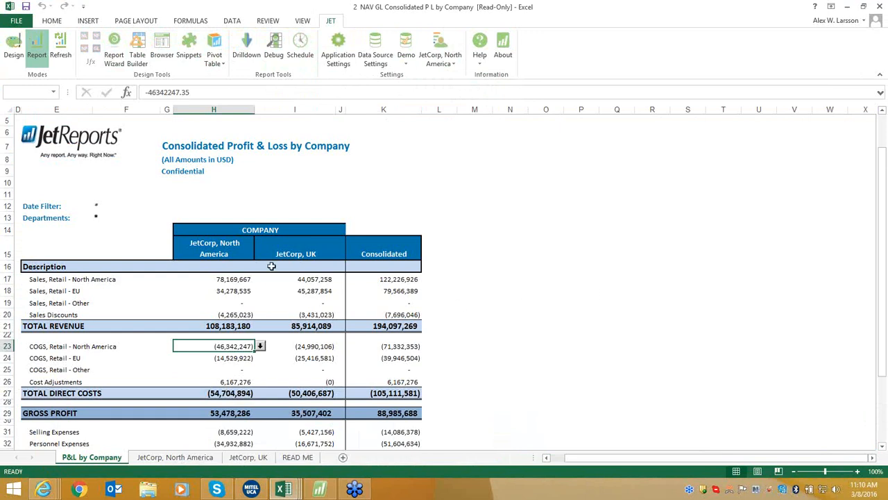
{"action": "left_click", "coordinate": [237, 255]}
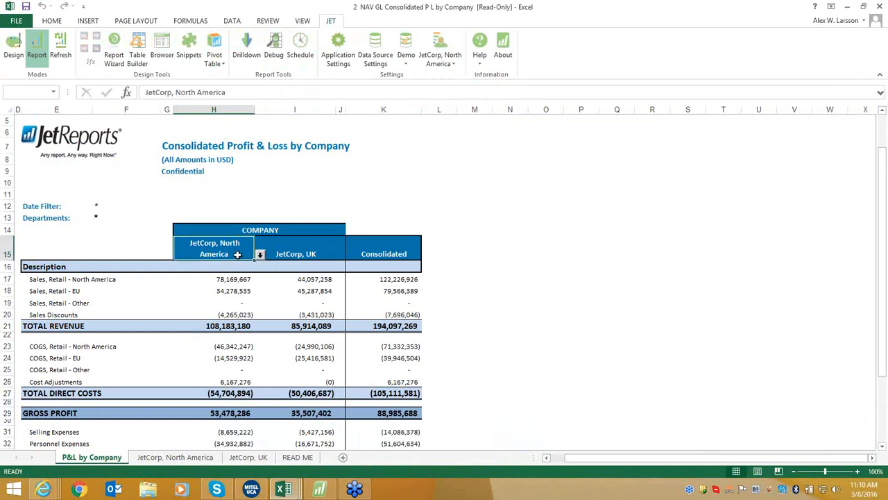
{"action": "left_click", "coordinate": [329, 252]}
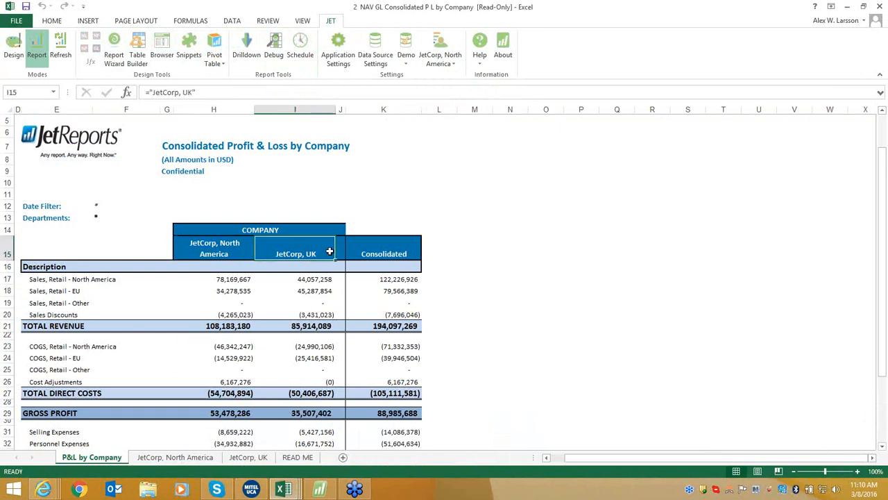
{"action": "left_click", "coordinate": [410, 244]}
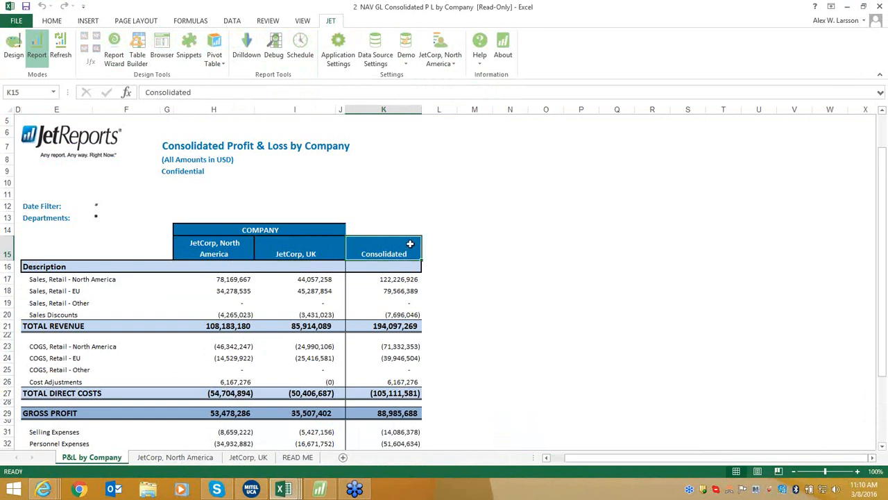
{"action": "scroll", "coordinate": [408, 288], "scroll_direction": "down", "scroll_amount": 3}
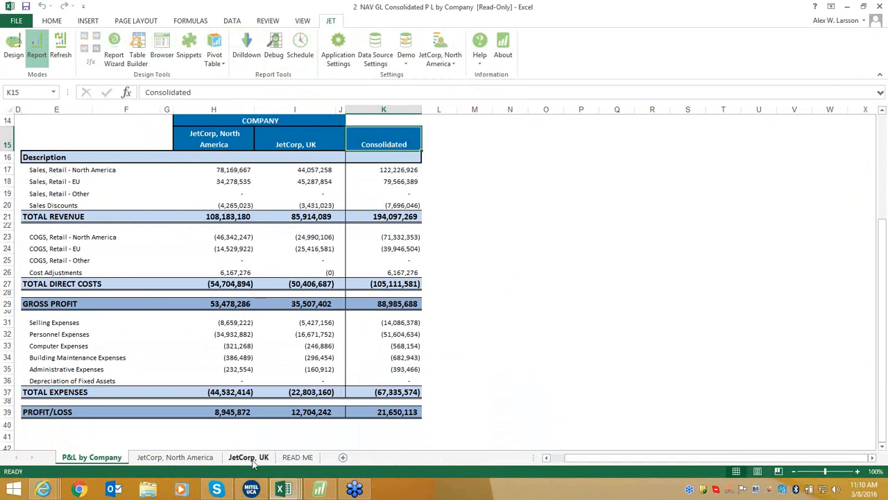
{"action": "left_click", "coordinate": [194, 459]}
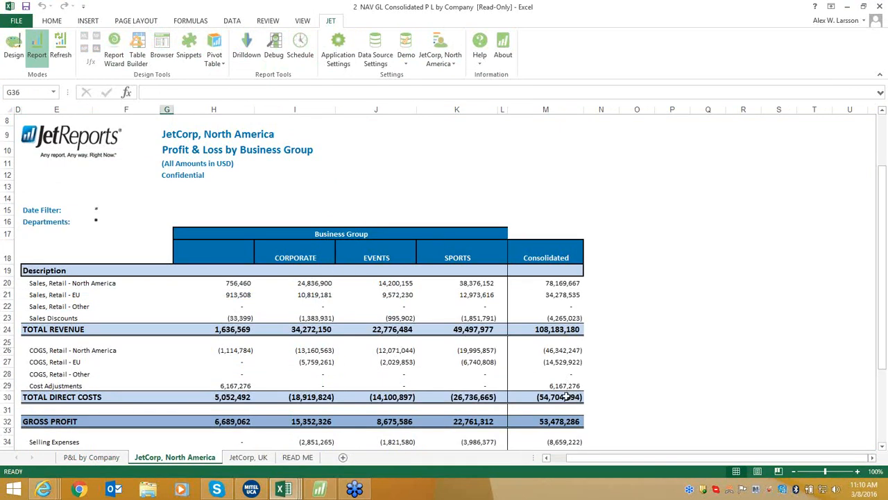
{"action": "scroll", "coordinate": [567, 396], "scroll_direction": "down", "scroll_amount": 2}
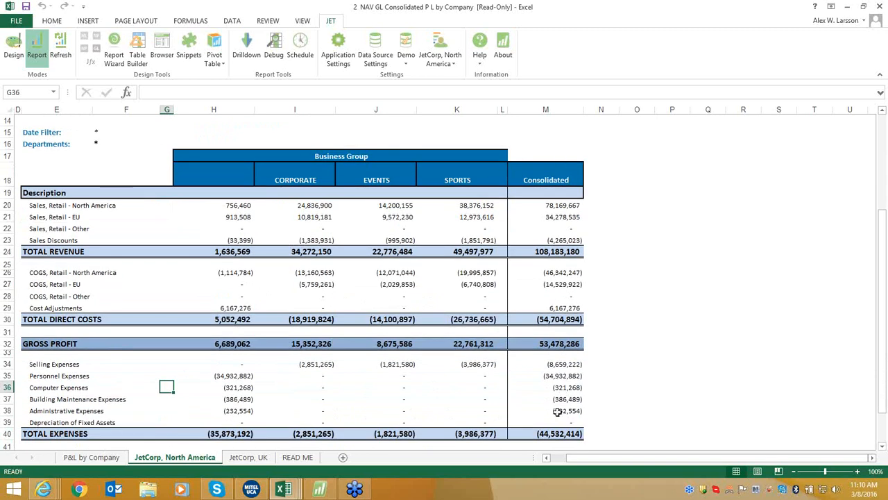
{"action": "left_click", "coordinate": [253, 463]}
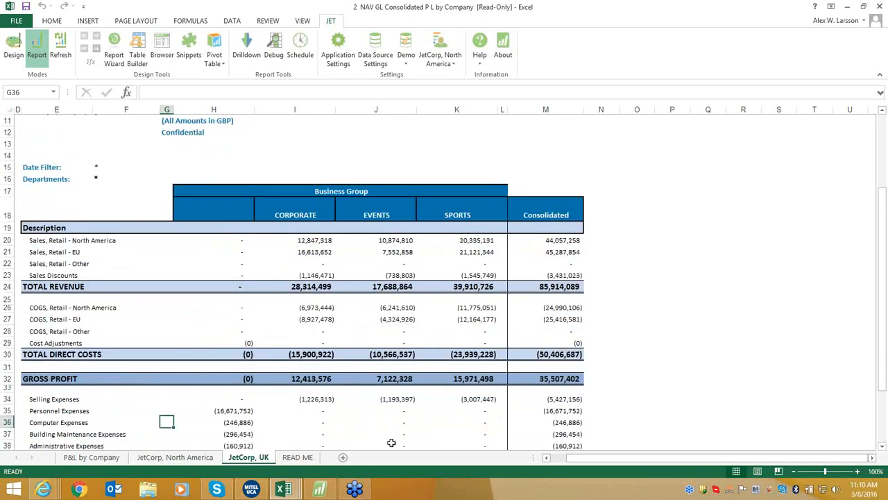
{"action": "left_click", "coordinate": [106, 460]}
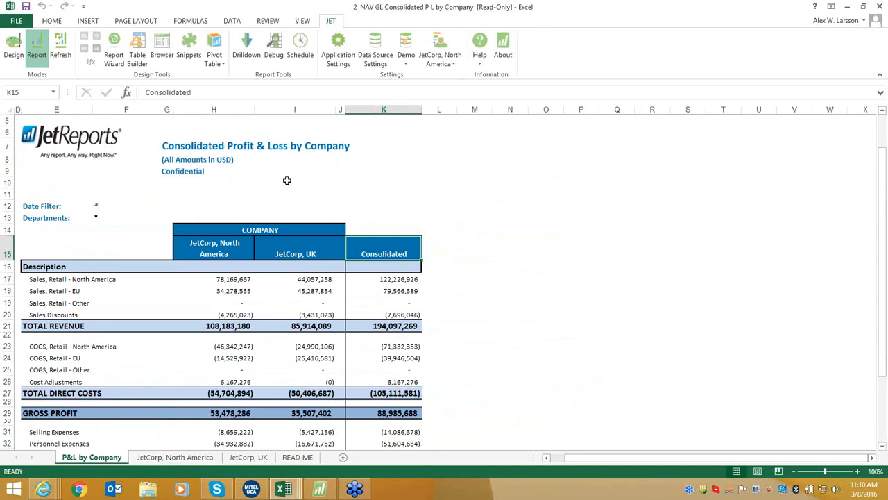
Refresh the P&L report with the Company Filter set to JetCorp, North America.
{"action": "left_click", "coordinate": [61, 57]}
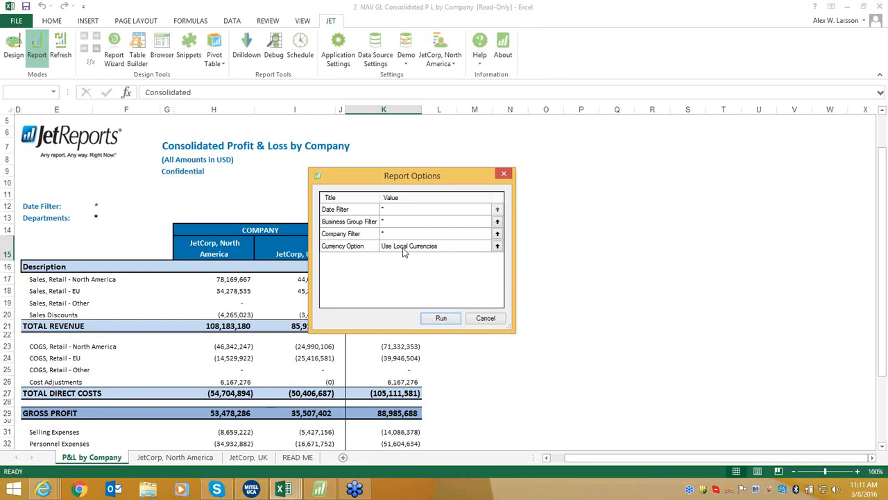
{"action": "left_click", "coordinate": [497, 234]}
{"action": "left_click", "coordinate": [393, 172]}
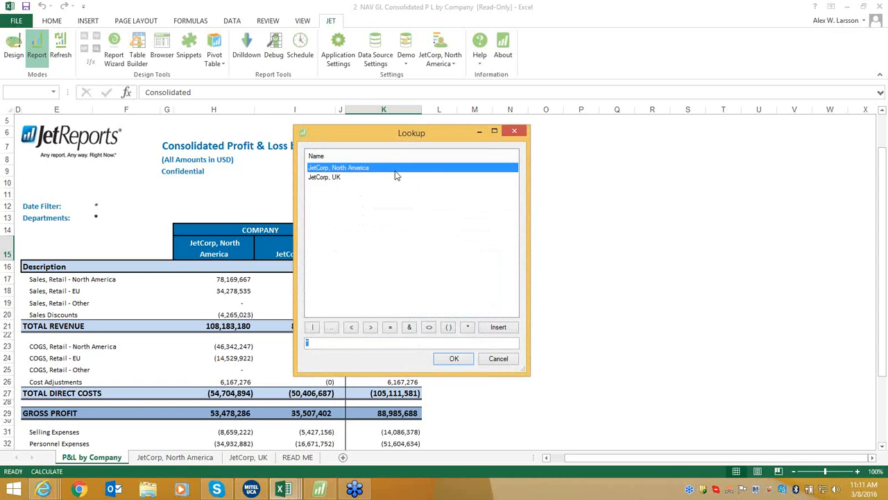
{"action": "left_click", "coordinate": [455, 359]}
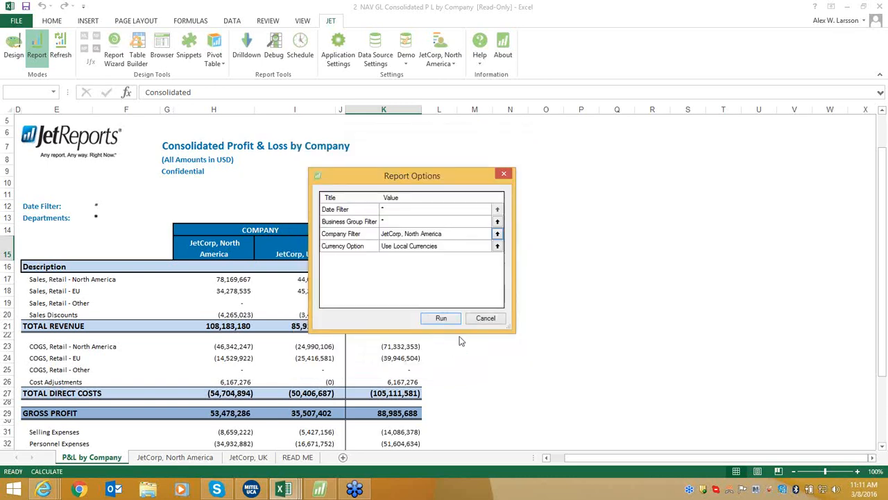
{"action": "left_click", "coordinate": [442, 318]}
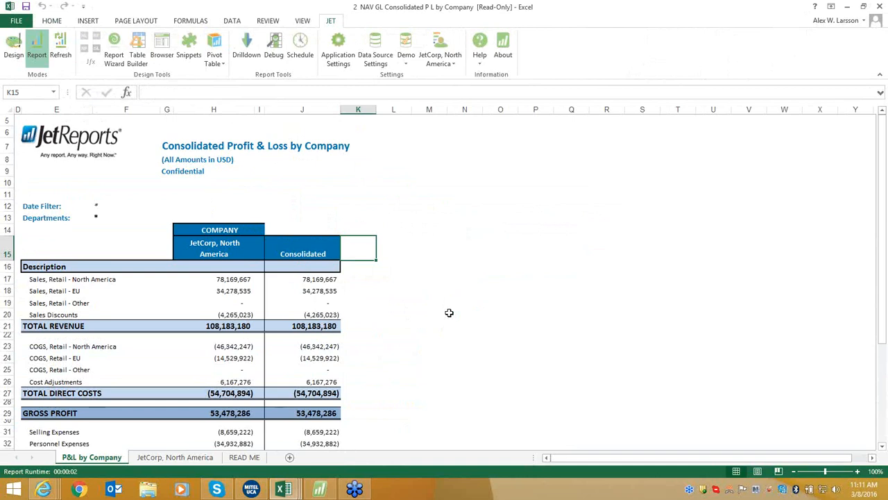
{"action": "left_click", "coordinate": [241, 250]}
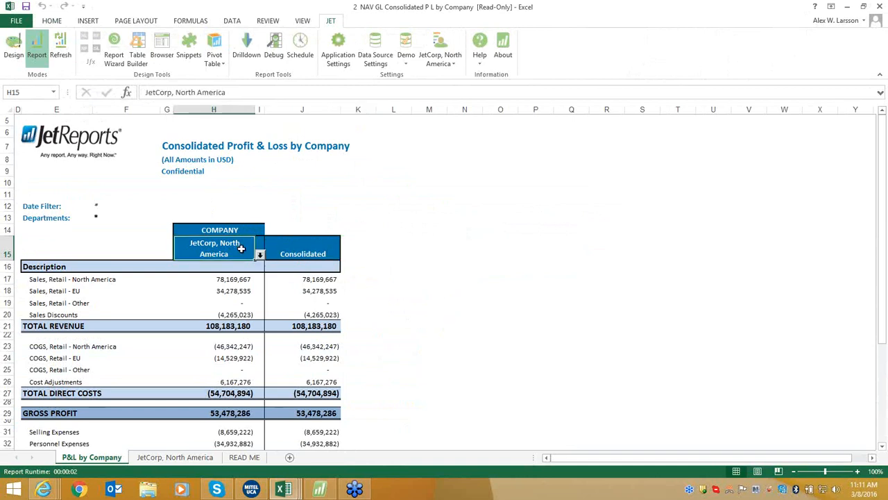
{"action": "scroll", "coordinate": [229, 308], "scroll_direction": "down", "scroll_amount": 3}
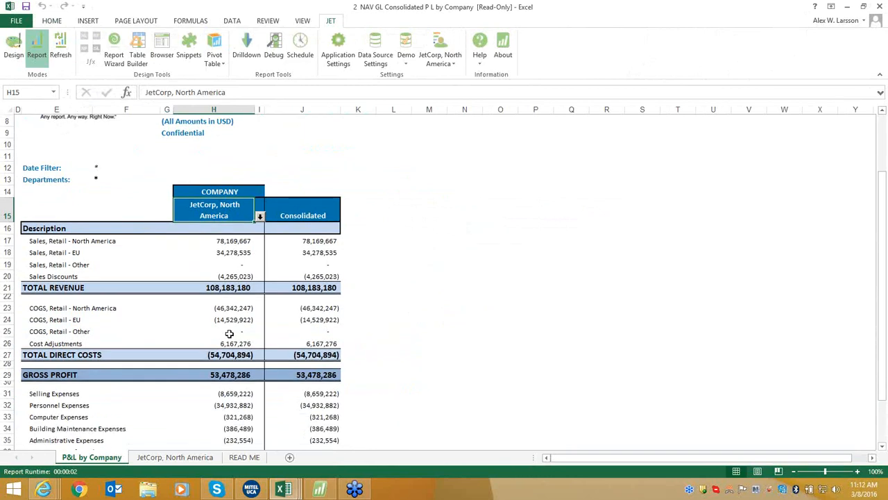
{"action": "scroll", "coordinate": [229, 341], "scroll_direction": "up", "scroll_amount": 2}
{"action": "scroll", "coordinate": [227, 343], "scroll_direction": "down", "scroll_amount": 1}
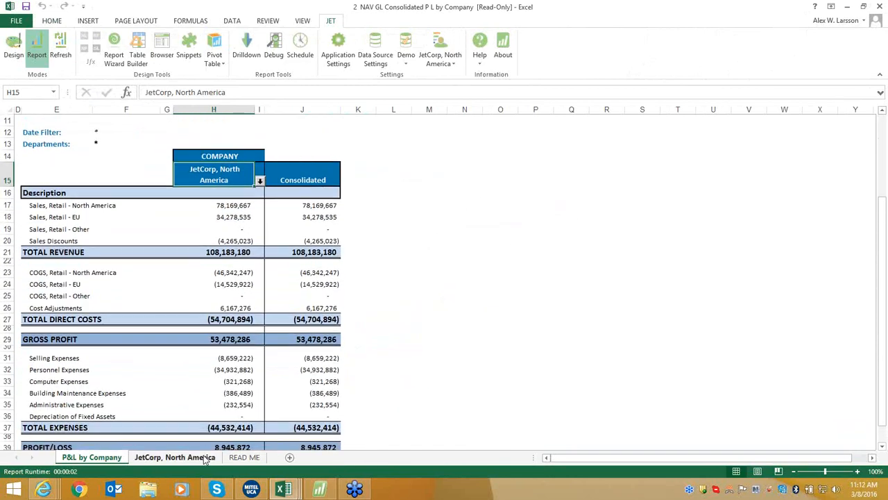
{"action": "left_click", "coordinate": [201, 459]}
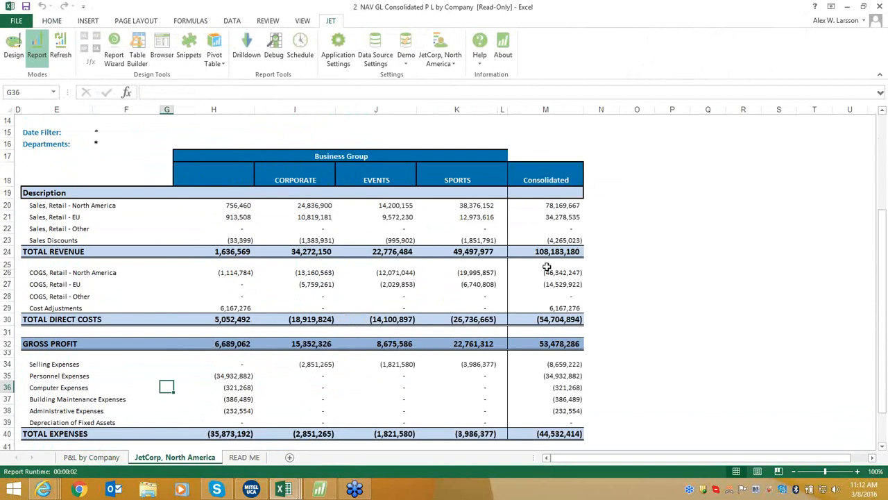
{"action": "scroll", "coordinate": [416, 326], "scroll_direction": "up", "scroll_amount": 2}
{"action": "left_click", "coordinate": [104, 457]}
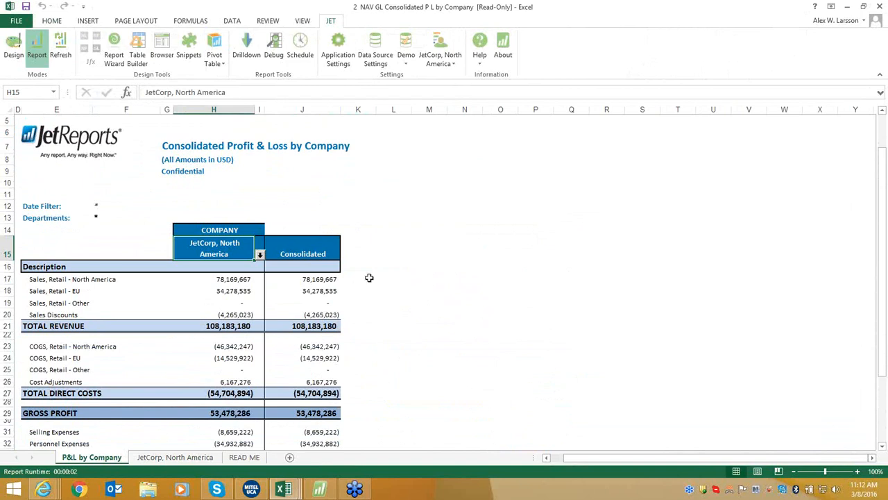
{"action": "left_click", "coordinate": [211, 278]}
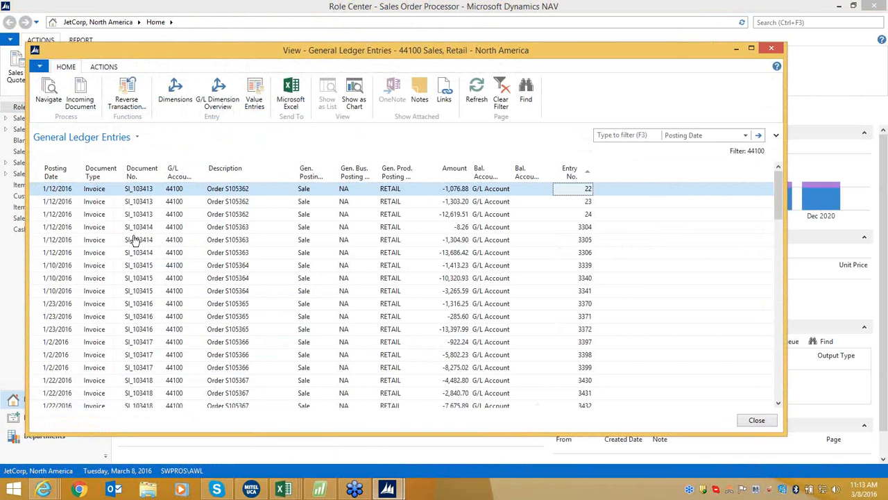
{"action": "scroll", "coordinate": [114, 199], "scroll_direction": "down", "scroll_amount": 2}
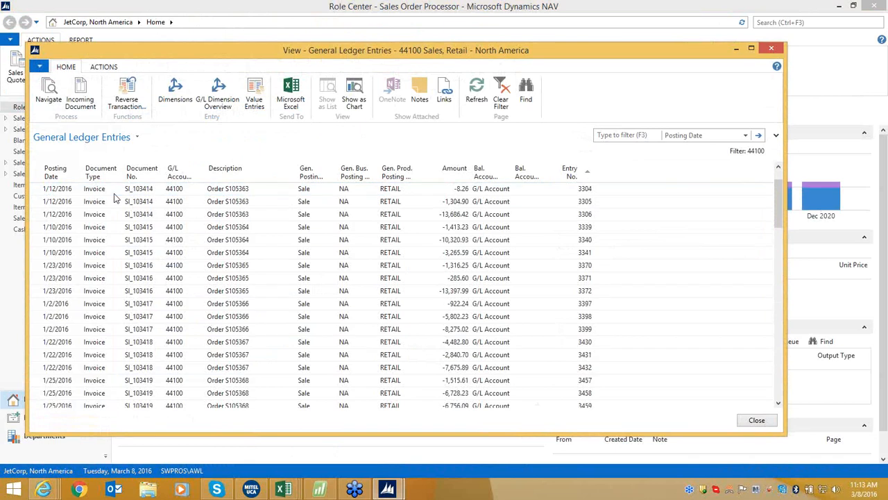
{"action": "scroll", "coordinate": [115, 199], "scroll_direction": "down", "scroll_amount": 15}
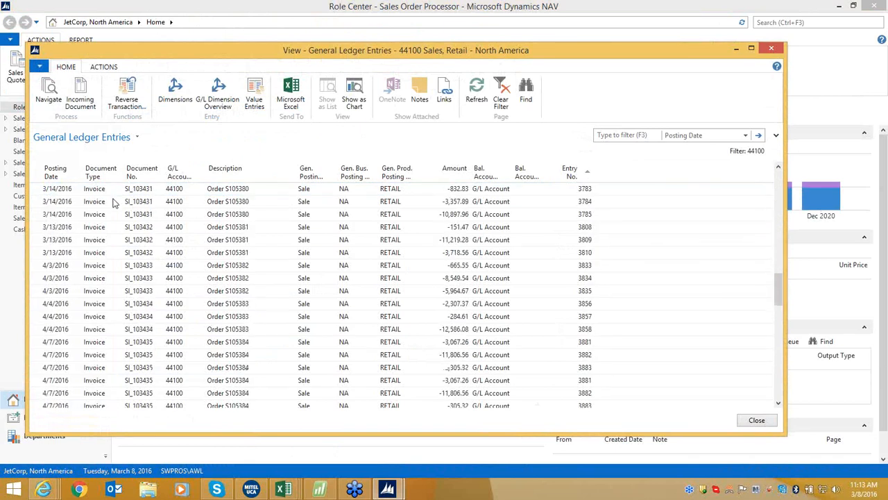
{"action": "scroll", "coordinate": [114, 201], "scroll_direction": "up", "scroll_amount": 17}
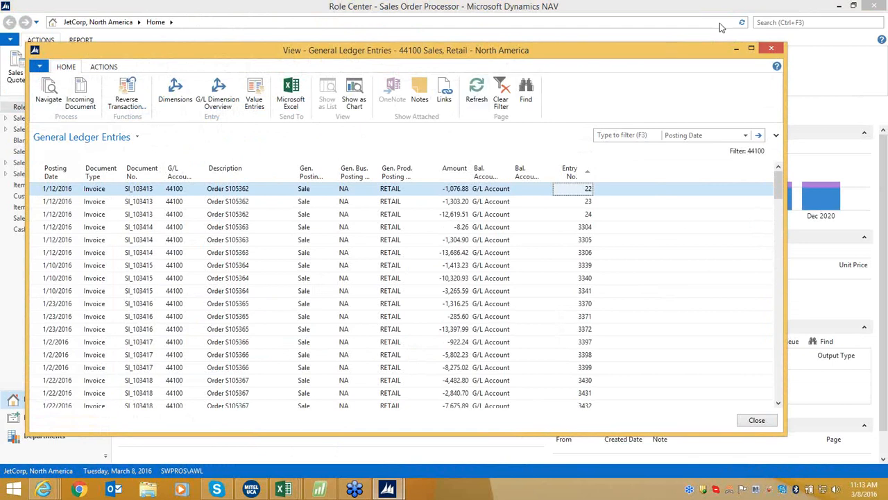
{"action": "left_click", "coordinate": [772, 49]}
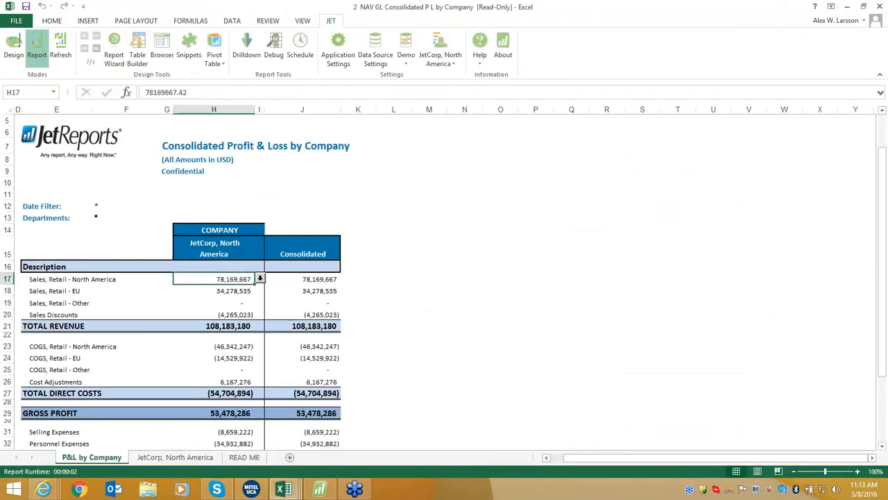
Switch to the '3 NAV SALES Top Customer Sales Analysis' workbook window.
{"action": "mouse_move", "coordinate": [284, 490]}
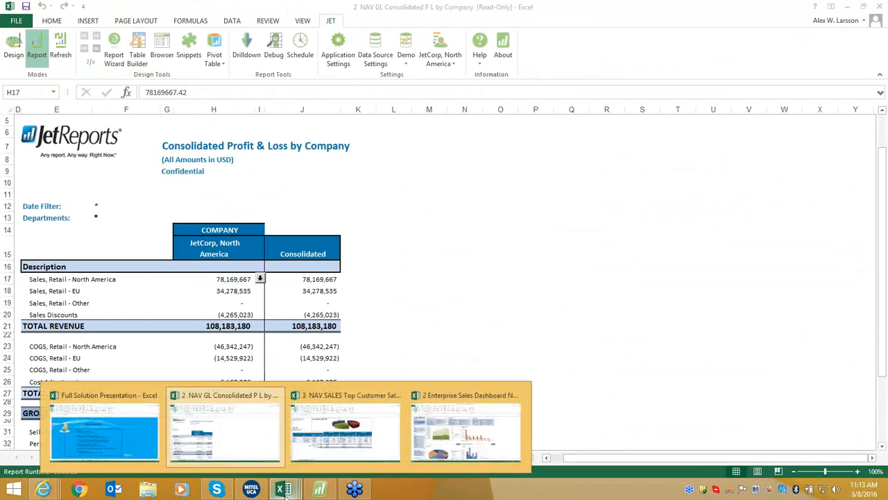
{"action": "left_click", "coordinate": [345, 426]}
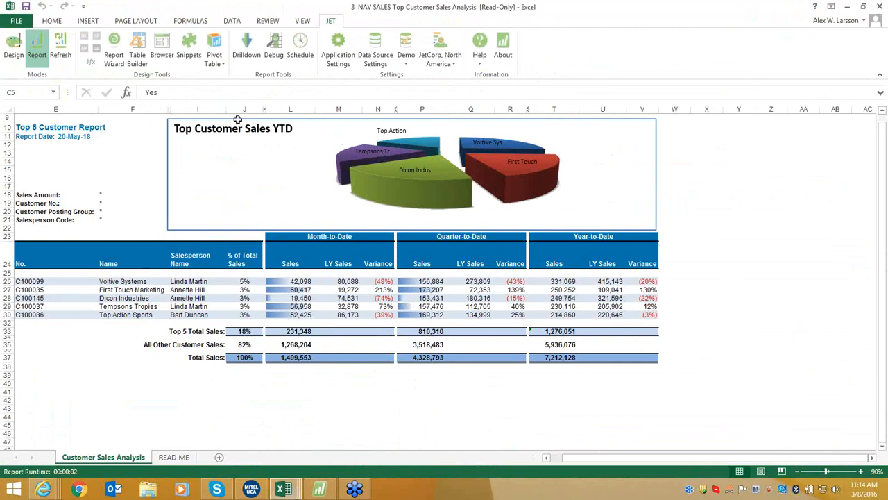
{"action": "left_click", "coordinate": [111, 126]}
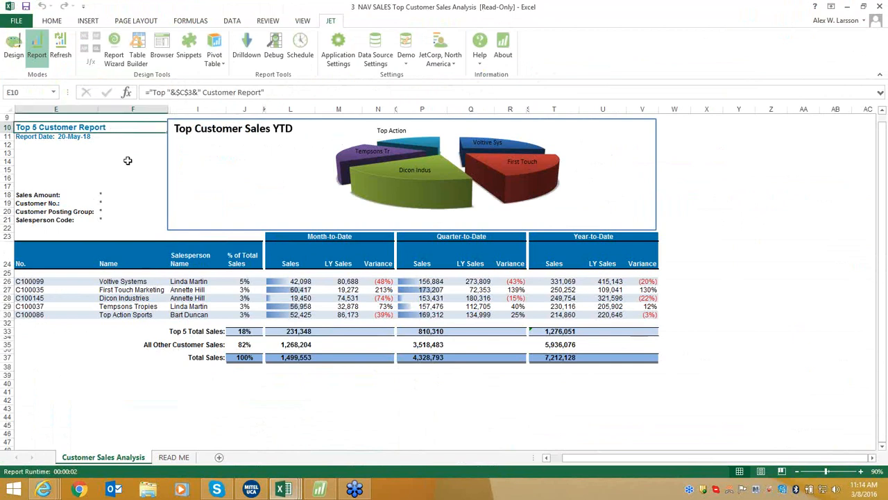
{"action": "left_click", "coordinate": [49, 253]}
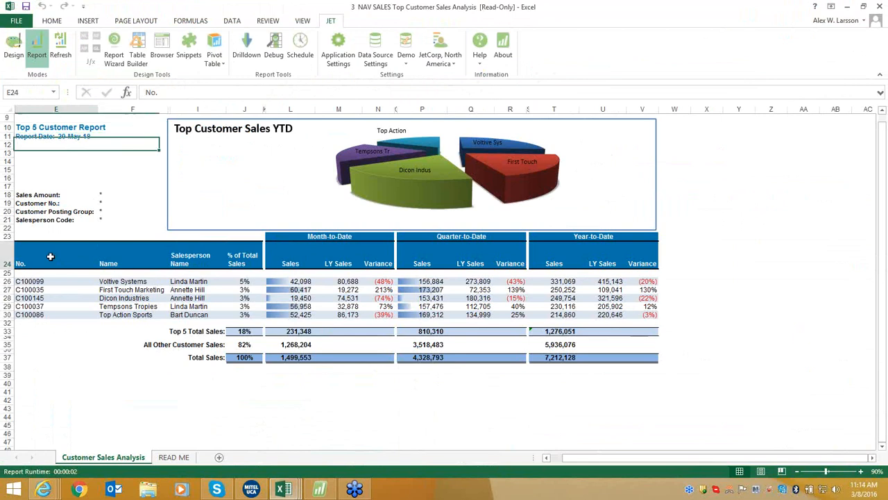
{"action": "left_click", "coordinate": [149, 259]}
{"action": "left_click", "coordinate": [209, 263]}
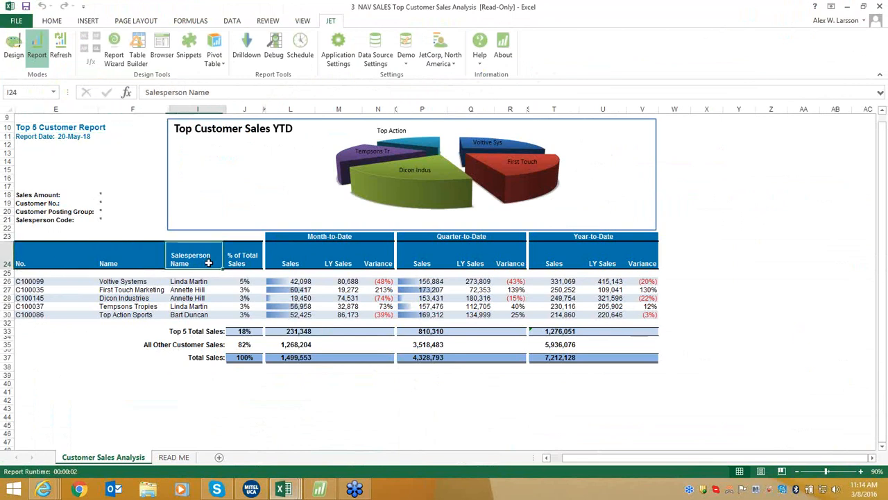
{"action": "left_click", "coordinate": [249, 252]}
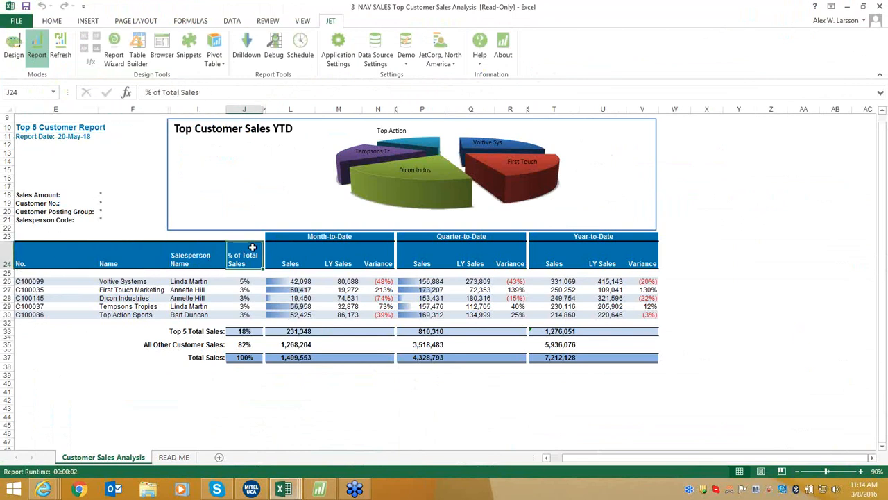
{"action": "left_click", "coordinate": [359, 237]}
{"action": "left_click", "coordinate": [504, 236]}
{"action": "left_click", "coordinate": [621, 236]}
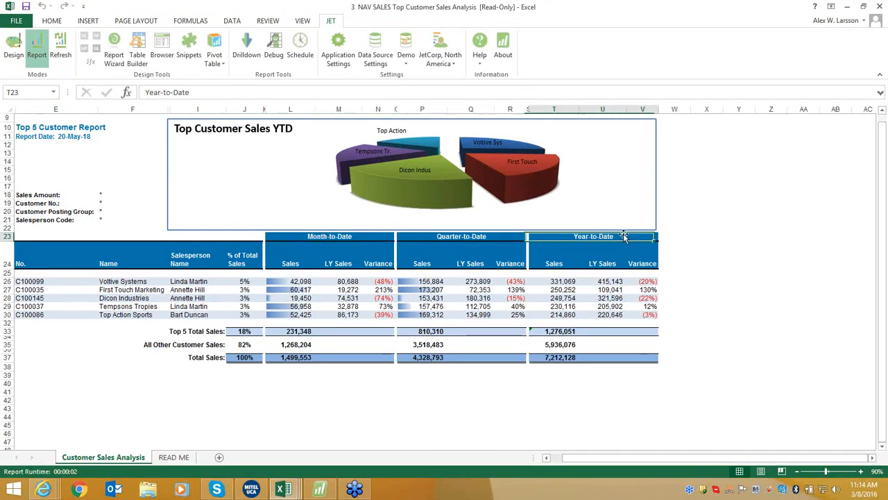
{"action": "left_click", "coordinate": [553, 254]}
{"action": "left_click", "coordinate": [609, 250]}
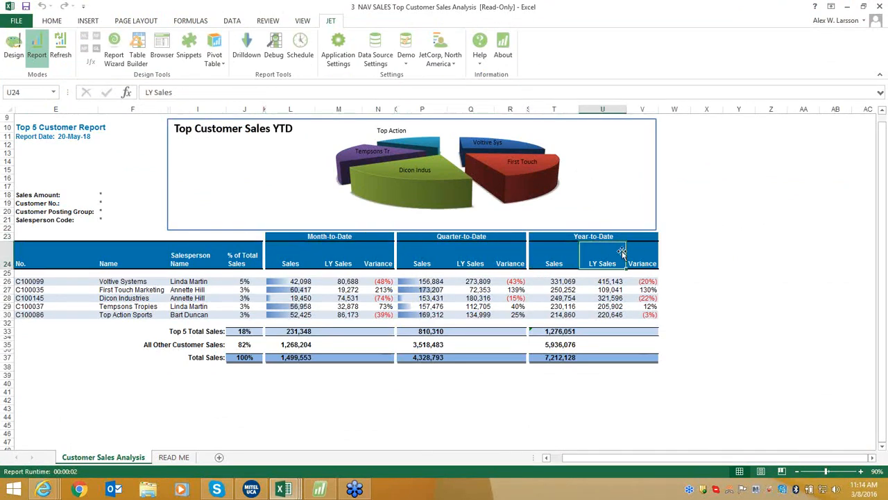
{"action": "left_click", "coordinate": [637, 251]}
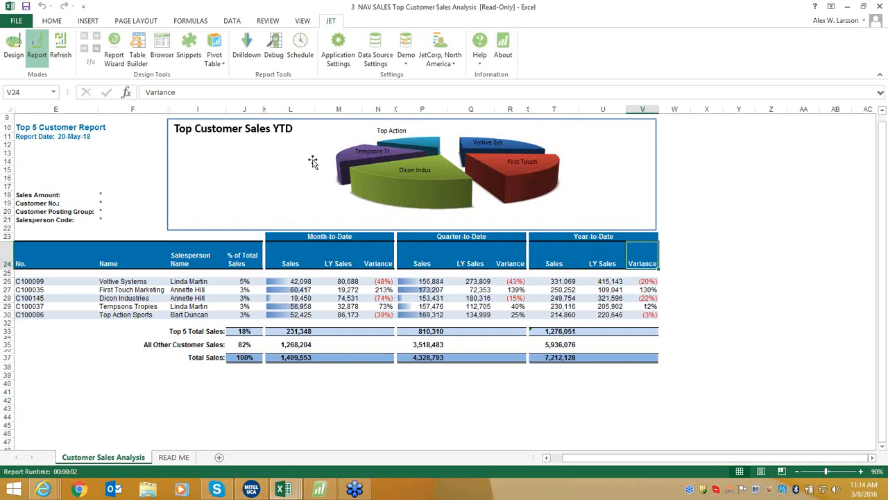
Refresh the report with Top # Customers set to 10.
{"action": "left_click", "coordinate": [65, 54]}
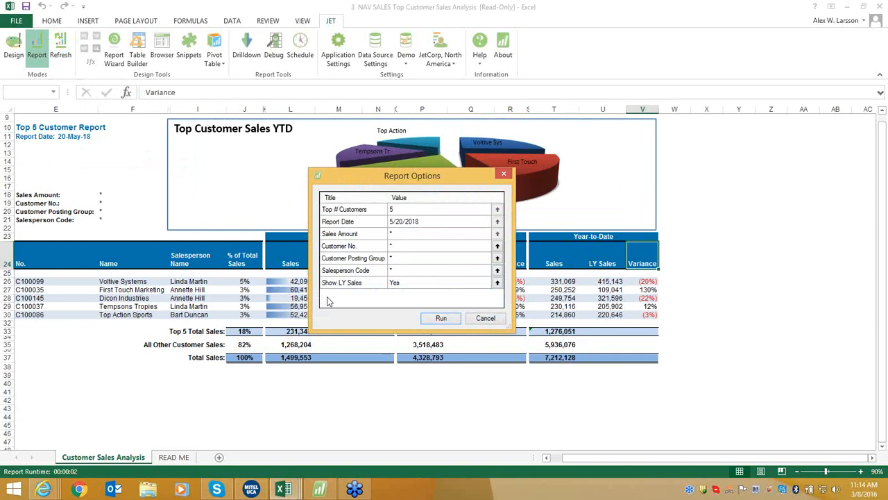
{"action": "left_click", "coordinate": [429, 210]}
{"action": "type", "text": "10"}
{"action": "left_click", "coordinate": [440, 319]}
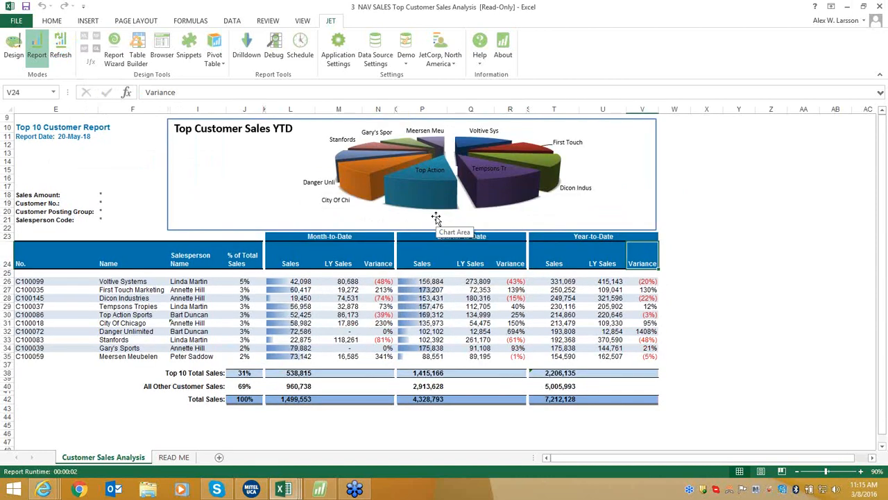
{"action": "left_click", "coordinate": [118, 129]}
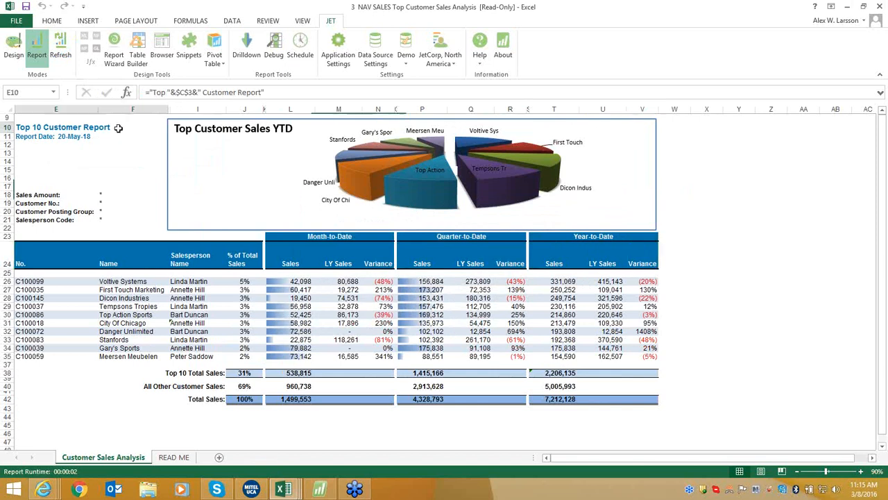
{"action": "left_click_drag", "start_coordinate": [55, 255], "coordinate": [161, 352]}
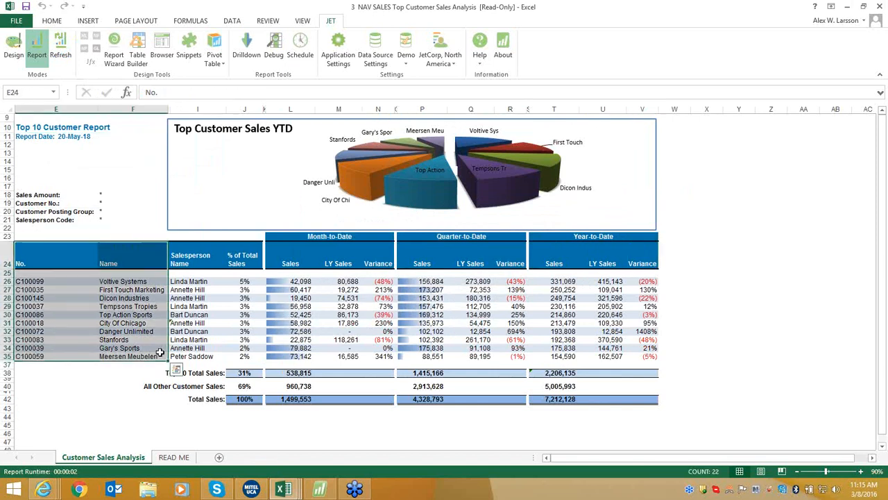
{"action": "left_click", "coordinate": [721, 289]}
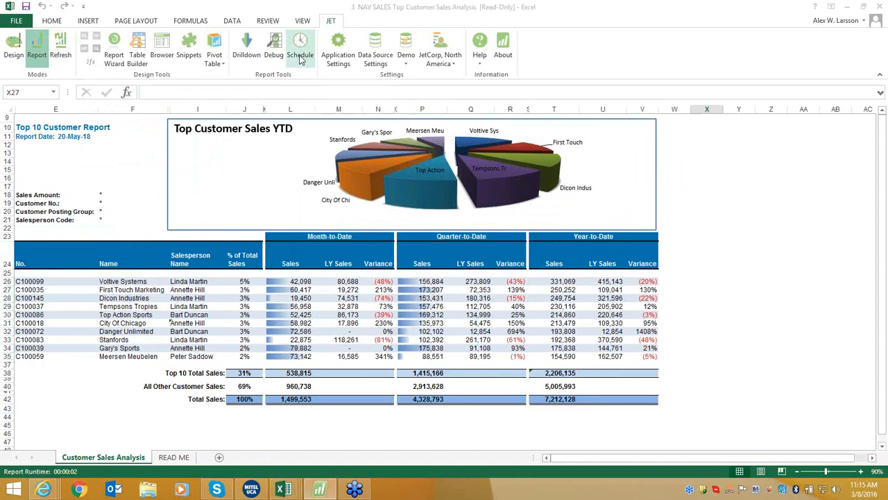
Start a new scheduled task named 'Customer Sales Analysis'.
{"action": "left_click", "coordinate": [300, 50]}
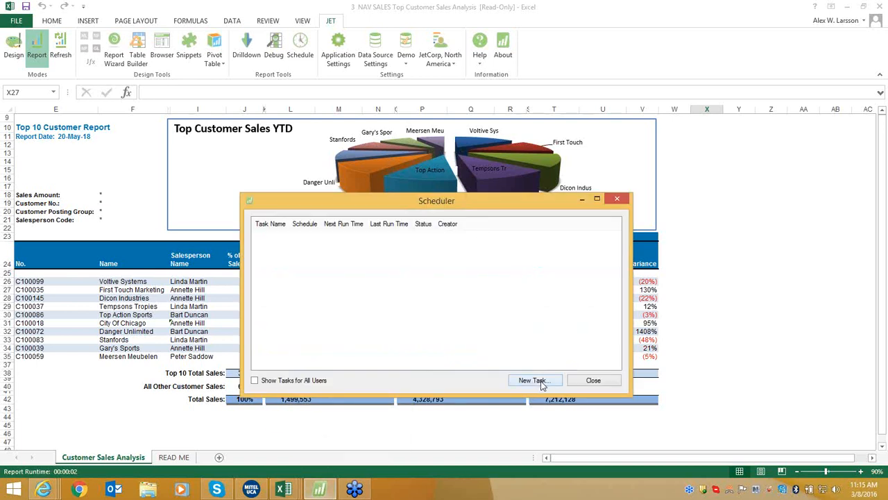
{"action": "left_click", "coordinate": [532, 380]}
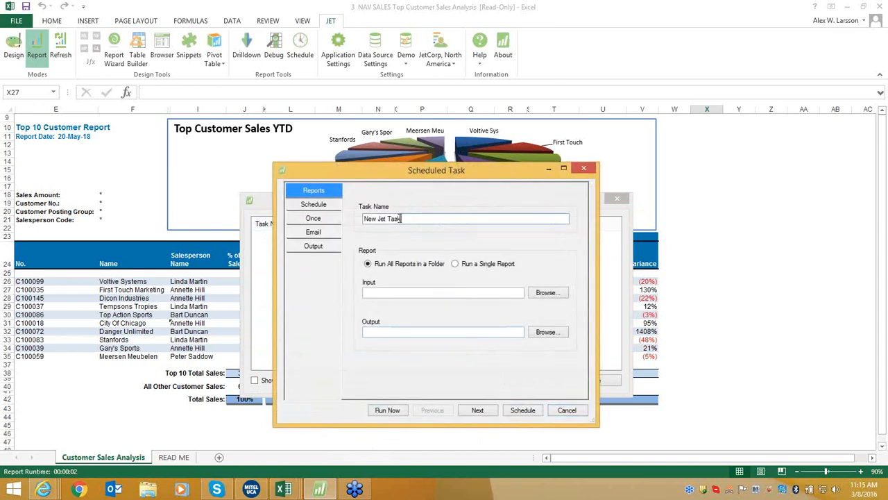
{"action": "left_click_drag", "start_coordinate": [401, 219], "coordinate": [321, 213]}
{"action": "type", "text": "Customer Sales Analysis"}
Set the task to run weekly on Tuesdays and Thursdays.
{"action": "left_click", "coordinate": [295, 207]}
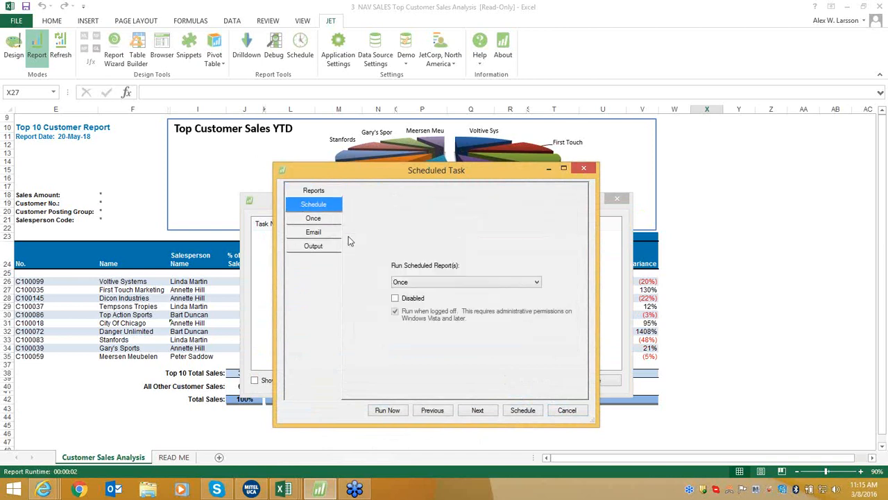
{"action": "left_click", "coordinate": [508, 281]}
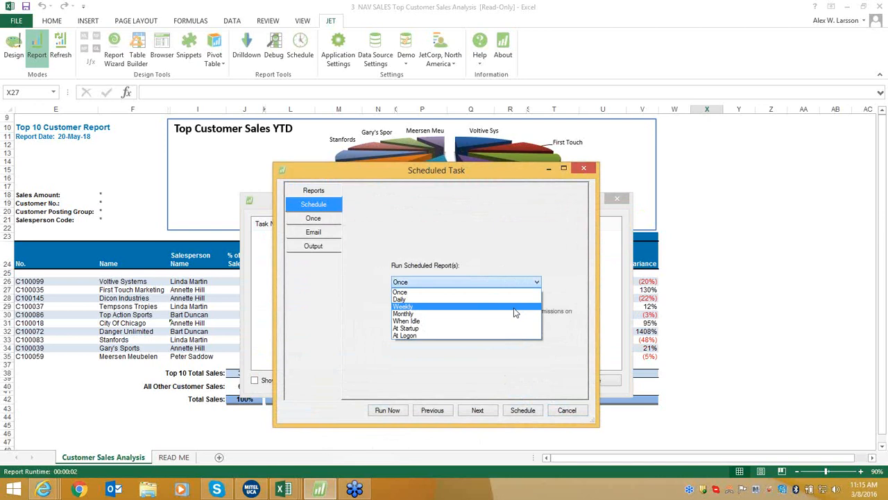
{"action": "left_click", "coordinate": [513, 308]}
{"action": "left_click", "coordinate": [324, 222]}
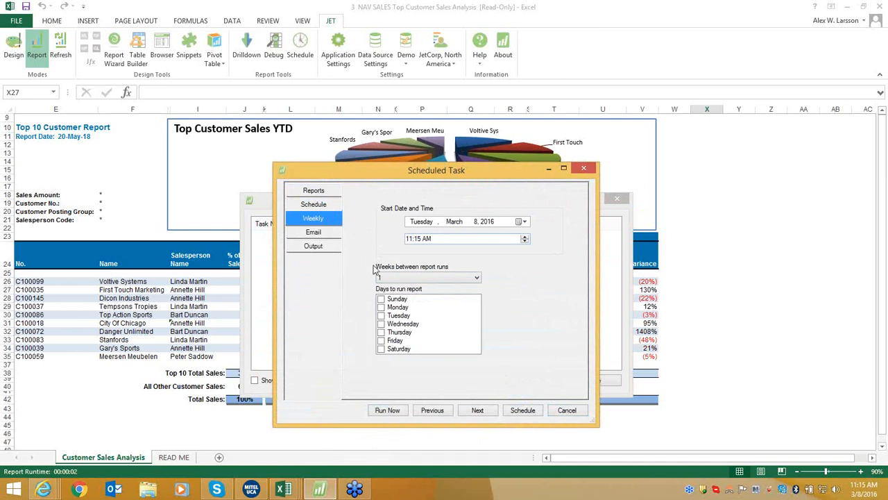
{"action": "left_click", "coordinate": [381, 316]}
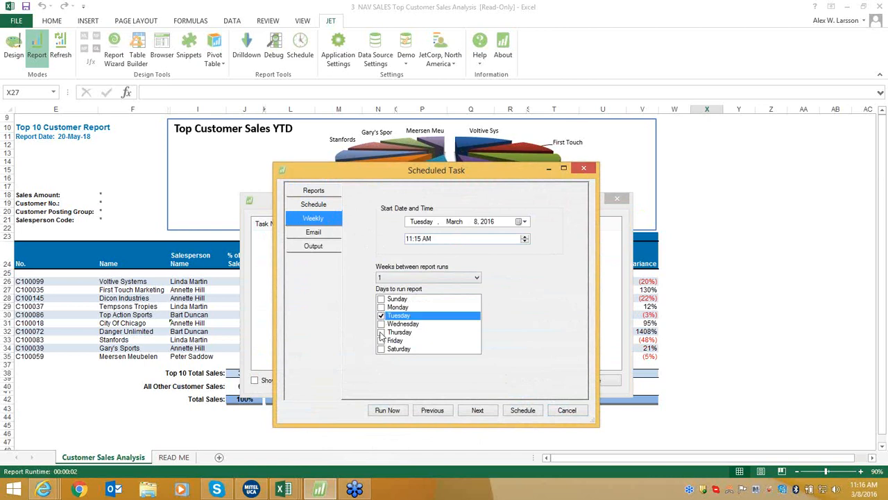
{"action": "left_click", "coordinate": [381, 333]}
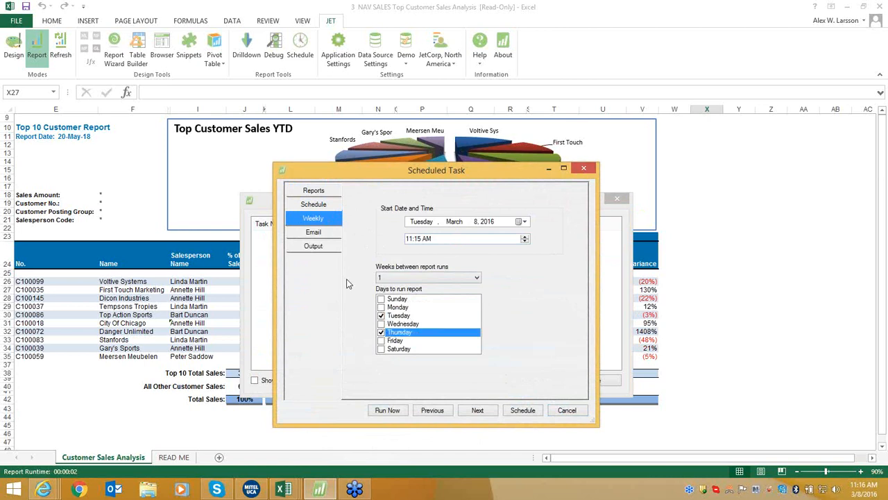
Enable e-mailing to the recipient's address, keep Jet Workbook output, and close without saving.
{"action": "left_click", "coordinate": [334, 231]}
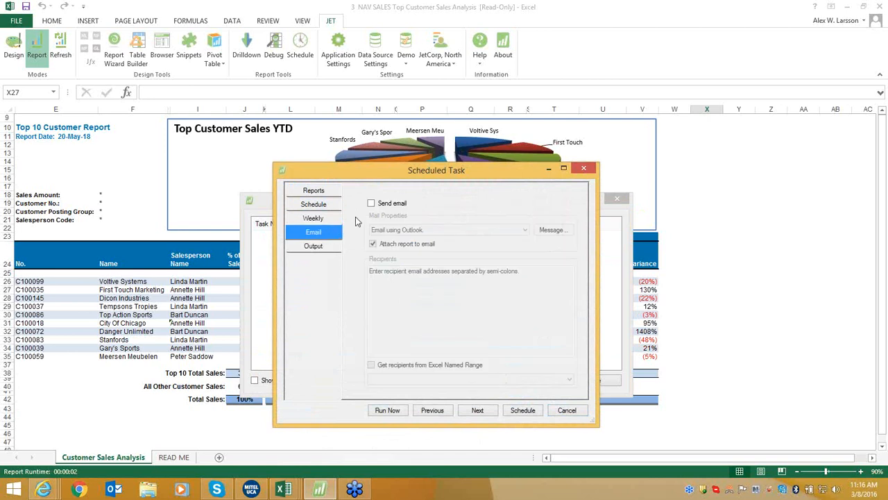
{"action": "left_click", "coordinate": [371, 203]}
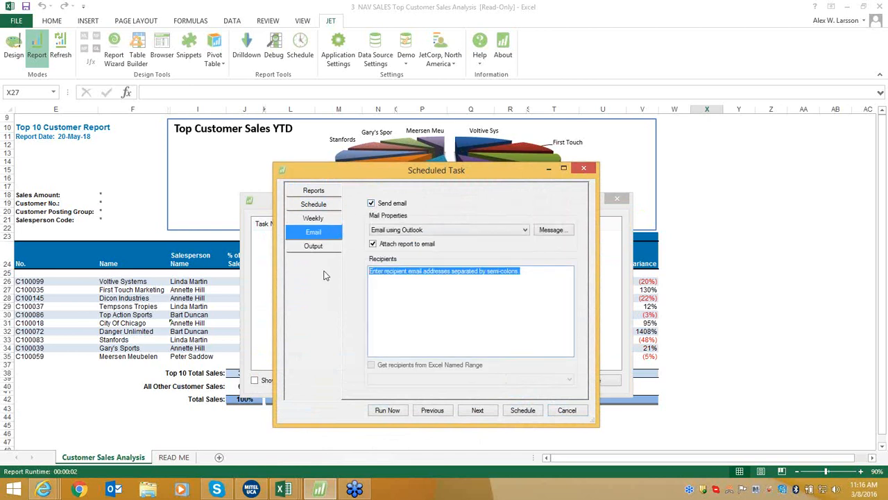
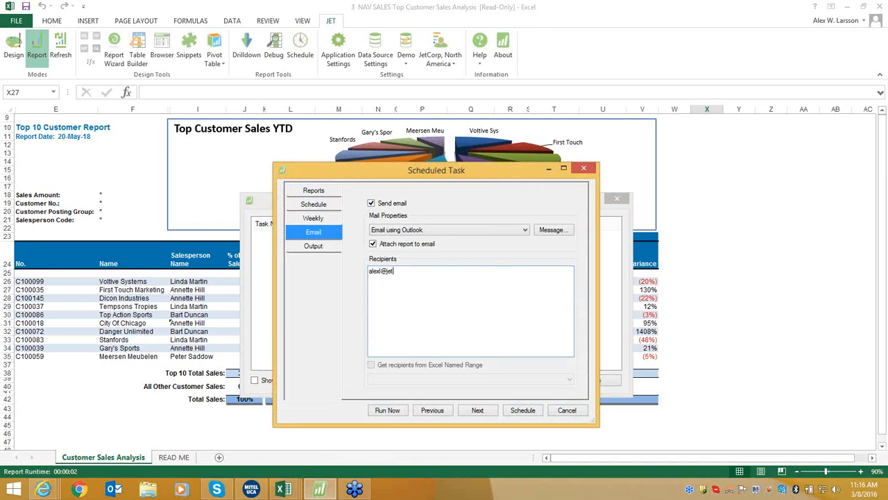
{"action": "left_click", "coordinate": [313, 248]}
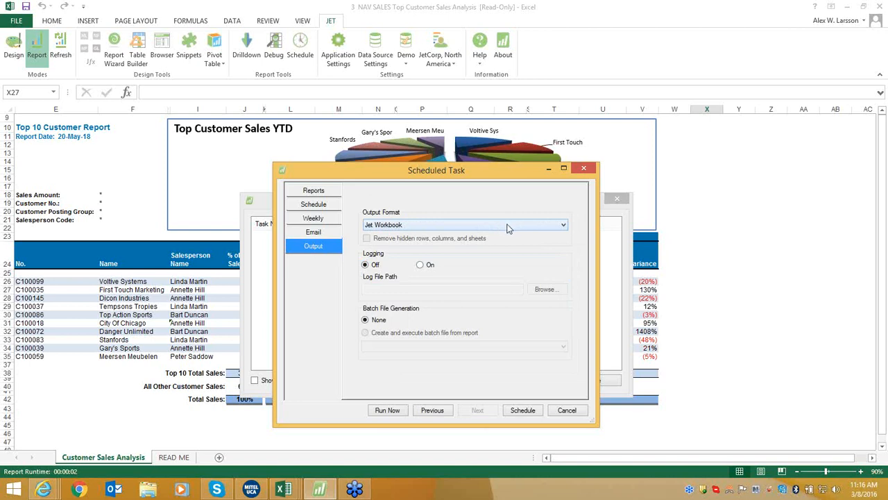
{"action": "left_click", "coordinate": [507, 225]}
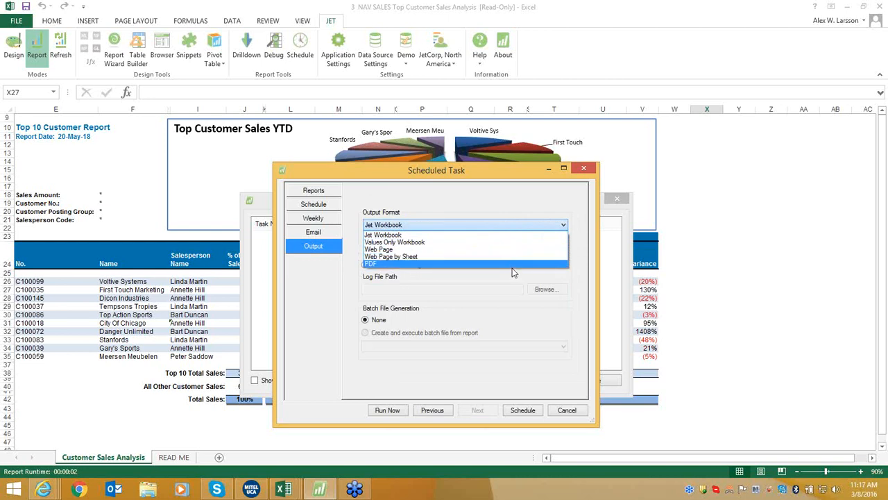
{"action": "left_click", "coordinate": [526, 234]}
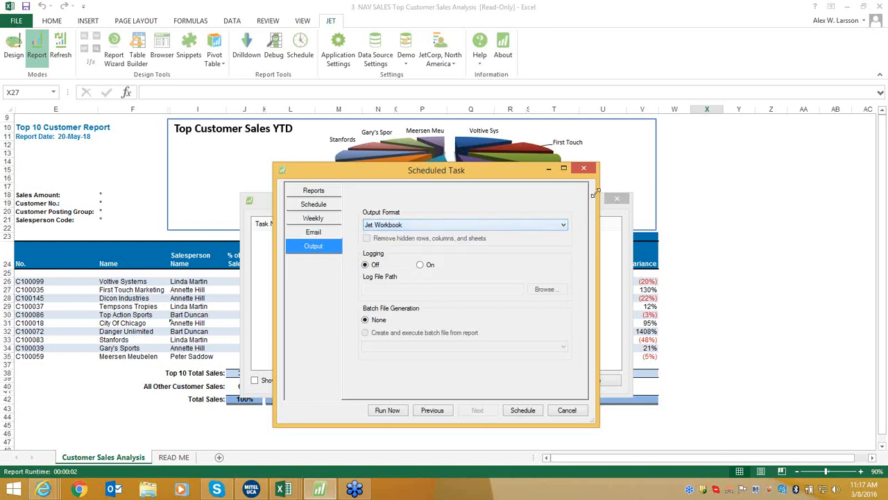
{"action": "left_click", "coordinate": [584, 169]}
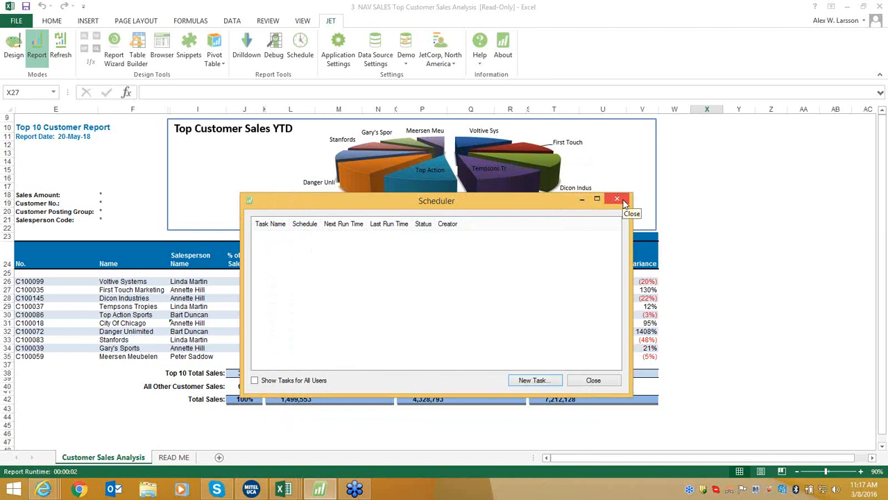
{"action": "left_click", "coordinate": [623, 199]}
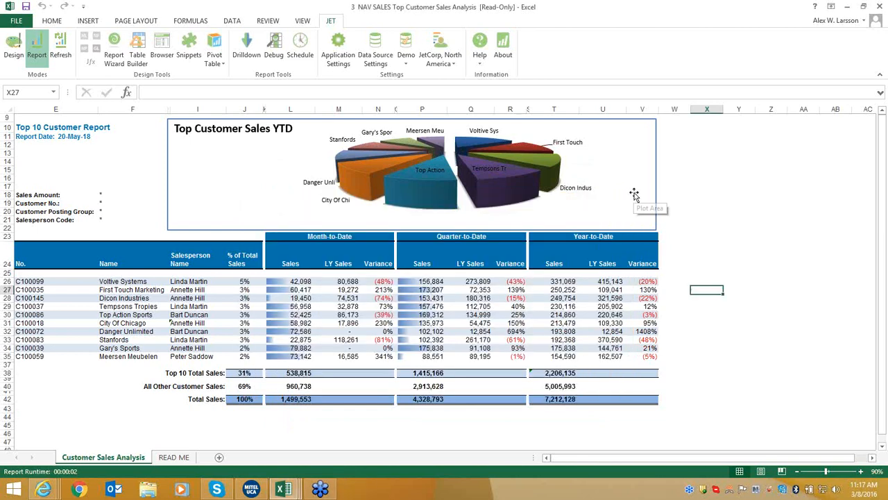
{"action": "left_click", "coordinate": [19, 27]}
{"action": "left_click", "coordinate": [37, 68]}
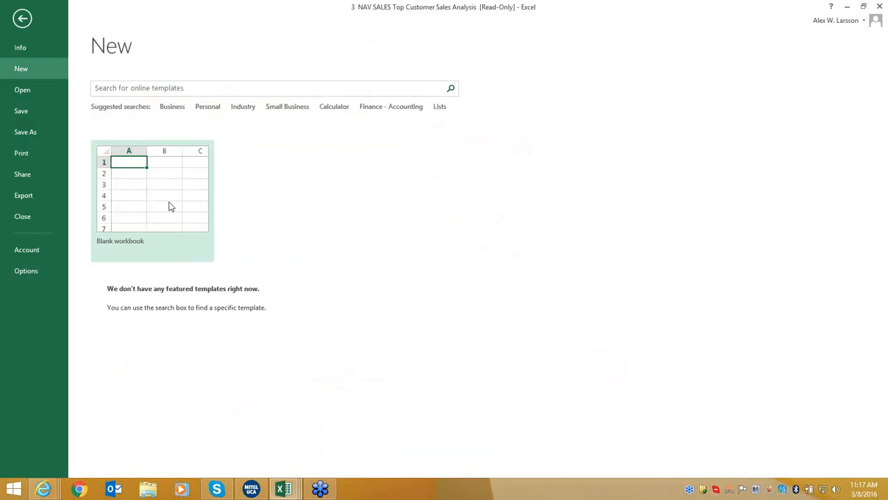
{"action": "left_click", "coordinate": [170, 206]}
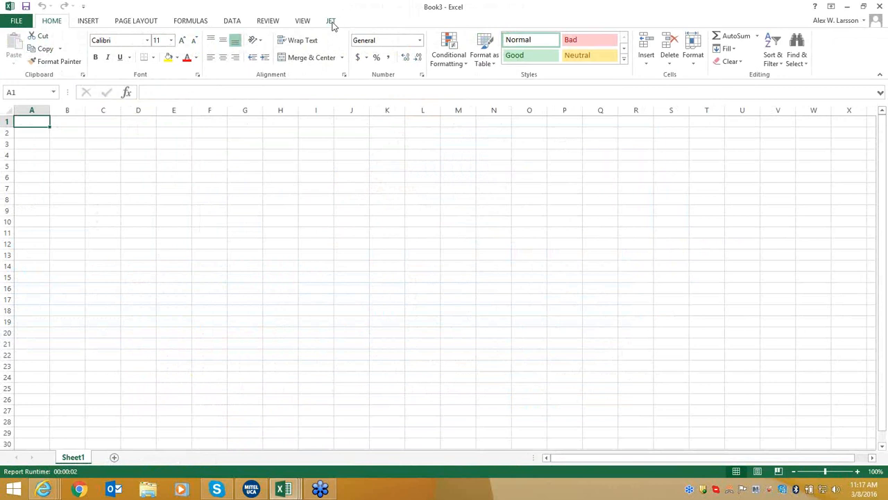
{"action": "left_click", "coordinate": [331, 20]}
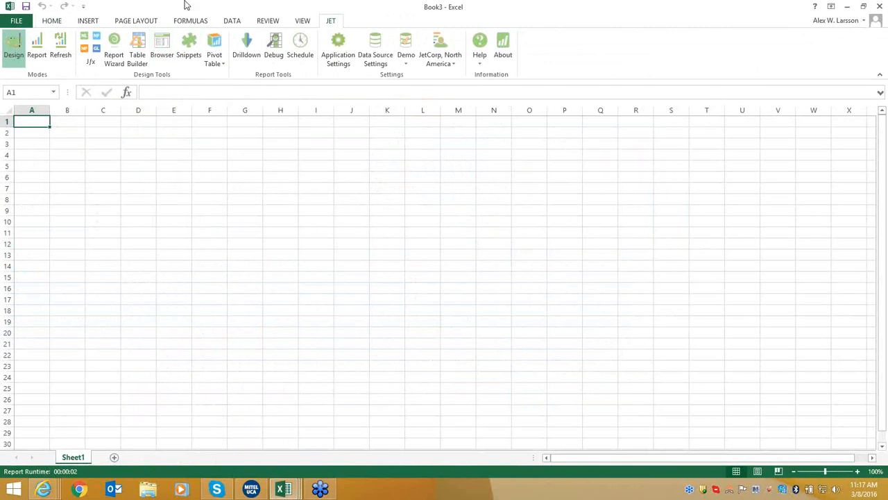
Open the Jet Browser on Tables and locate the Customer table by typing 'cus'.
{"action": "left_click", "coordinate": [160, 56]}
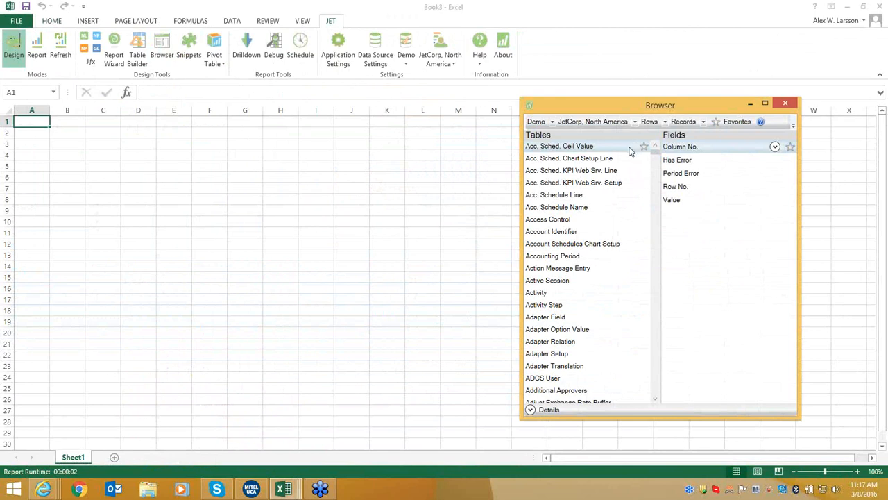
{"action": "left_click", "coordinate": [564, 196]}
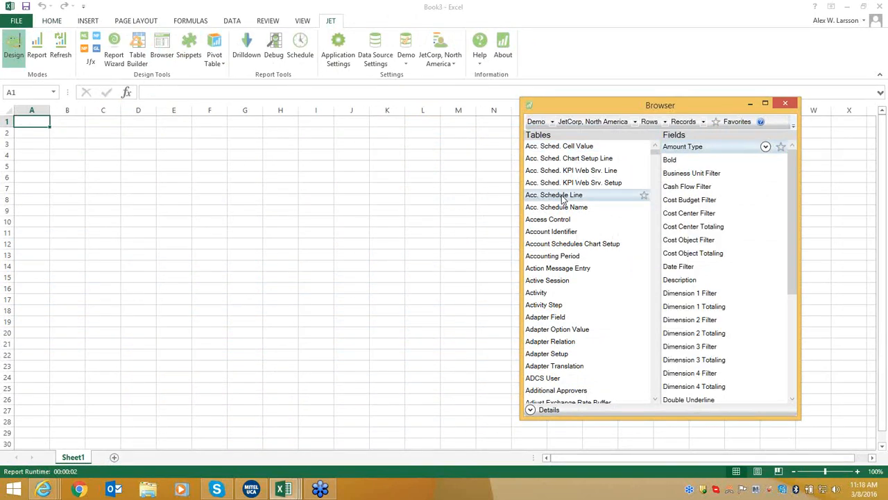
{"action": "left_click", "coordinate": [567, 256]}
{"action": "scroll", "coordinate": [568, 270], "scroll_direction": "down", "scroll_amount": 1}
{"action": "left_click", "coordinate": [566, 306]}
{"action": "left_click", "coordinate": [573, 354]}
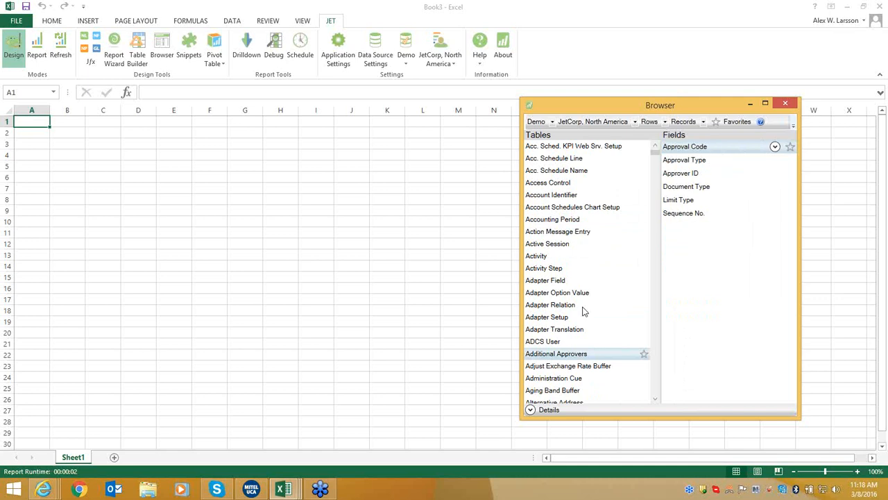
{"action": "scroll", "coordinate": [585, 311], "scroll_direction": "down", "scroll_amount": 1}
{"action": "left_click", "coordinate": [545, 356]}
{"action": "left_click", "coordinate": [562, 391]}
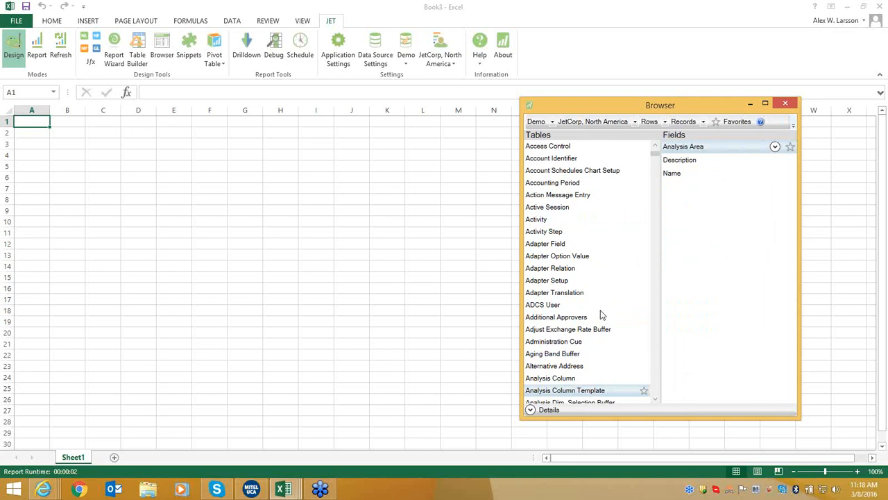
{"action": "type", "text": "cus"}
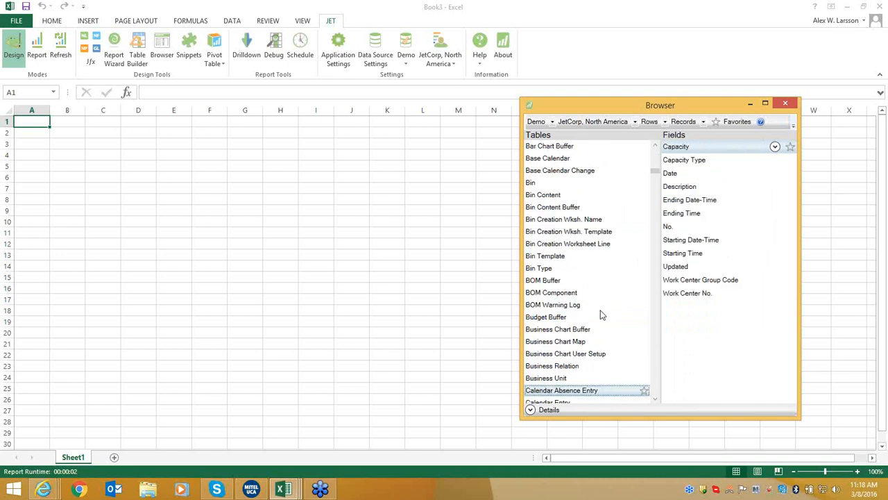
{"action": "scroll", "coordinate": [598, 285], "scroll_direction": "down", "scroll_amount": 2}
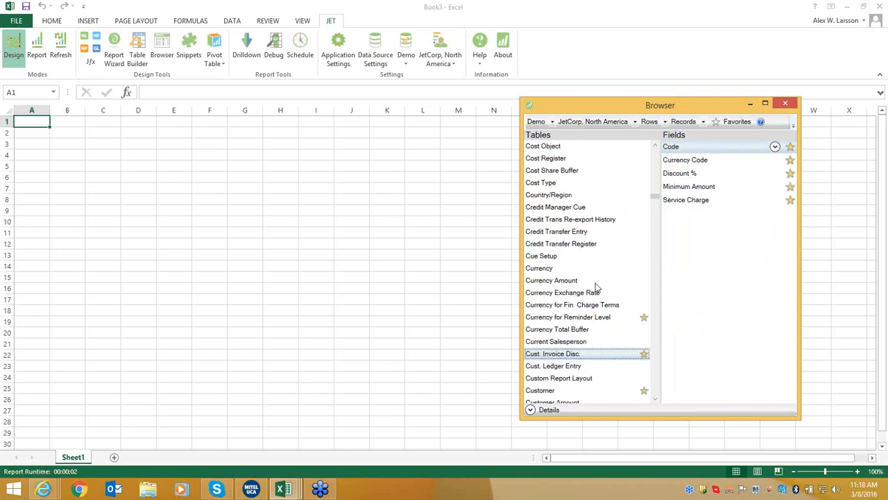
{"action": "left_click", "coordinate": [570, 357]}
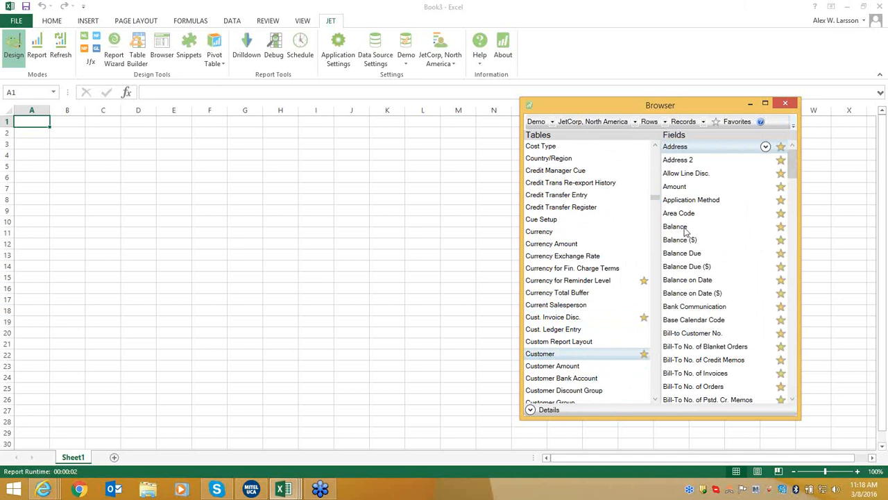
Under Favorites, pick Customer fields Name, No., State, Salesperson Code and Sales ($).
{"action": "left_click", "coordinate": [731, 125]}
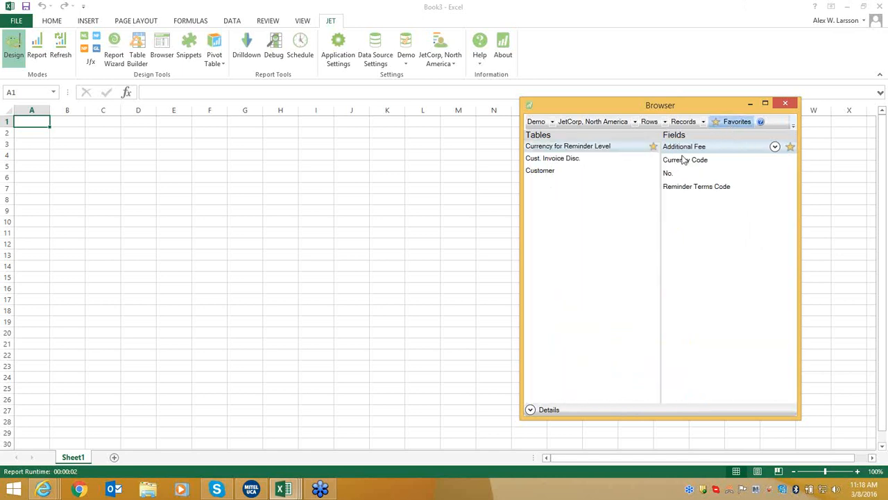
{"action": "left_click", "coordinate": [610, 173]}
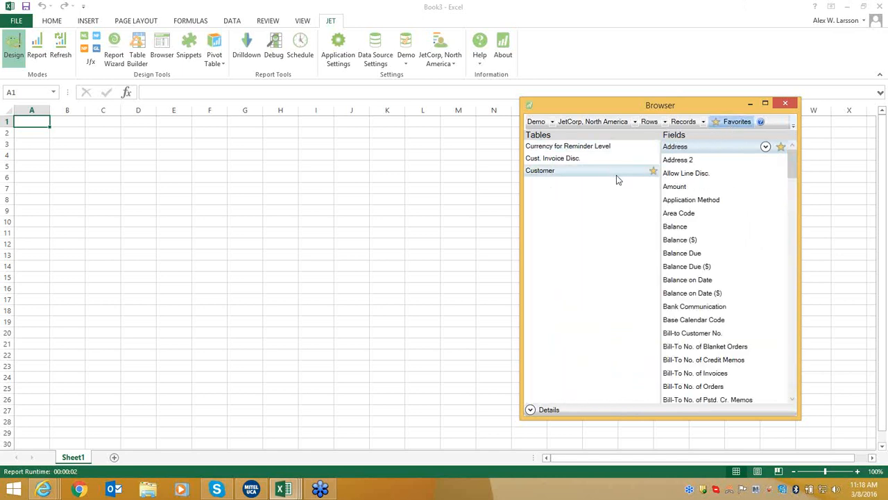
{"action": "left_click", "coordinate": [711, 253]}
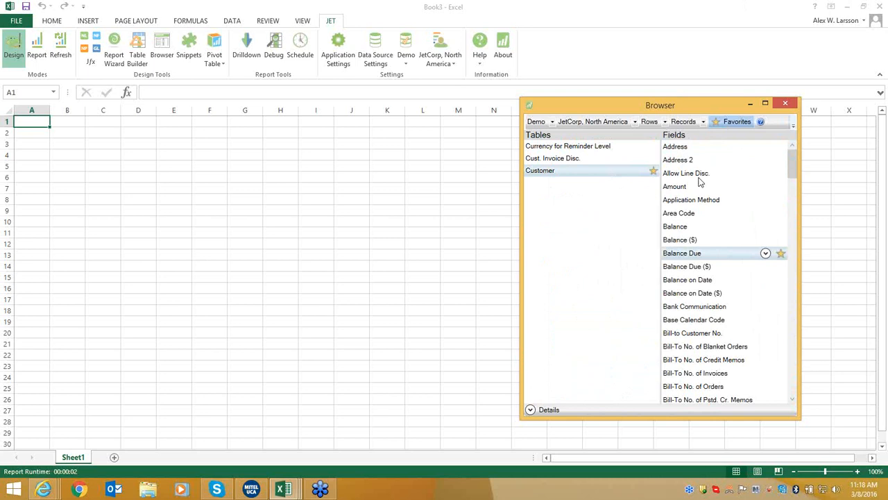
{"action": "key", "text": "n"}
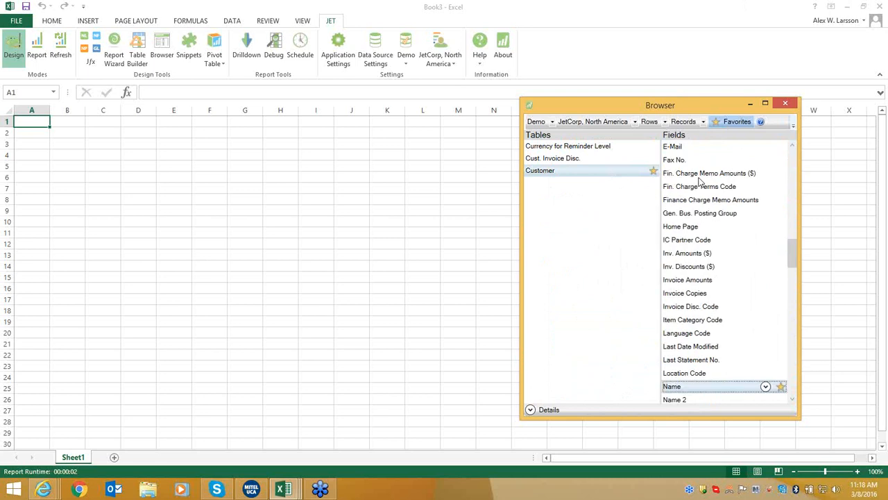
{"action": "scroll", "coordinate": [674, 242], "scroll_direction": "down", "scroll_amount": 3}
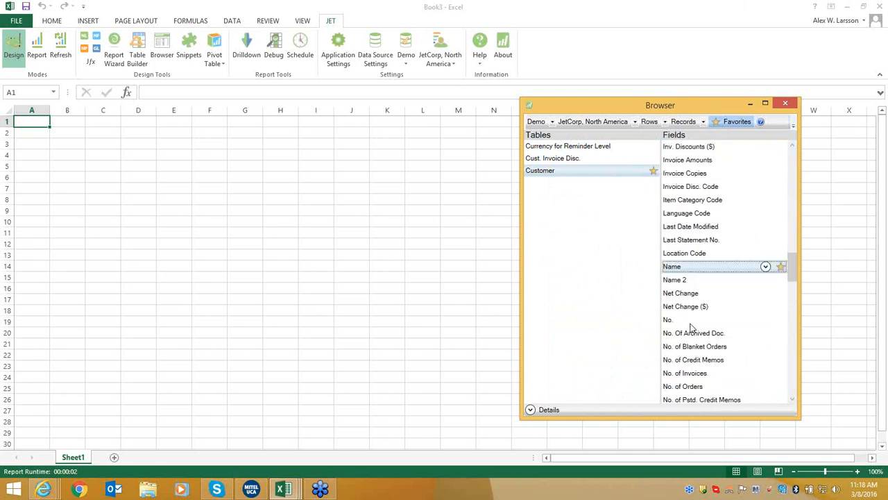
{"action": "left_click", "coordinate": [691, 321], "text": "ctrl"}
{"action": "scroll", "coordinate": [700, 313], "scroll_direction": "down", "scroll_amount": 1}
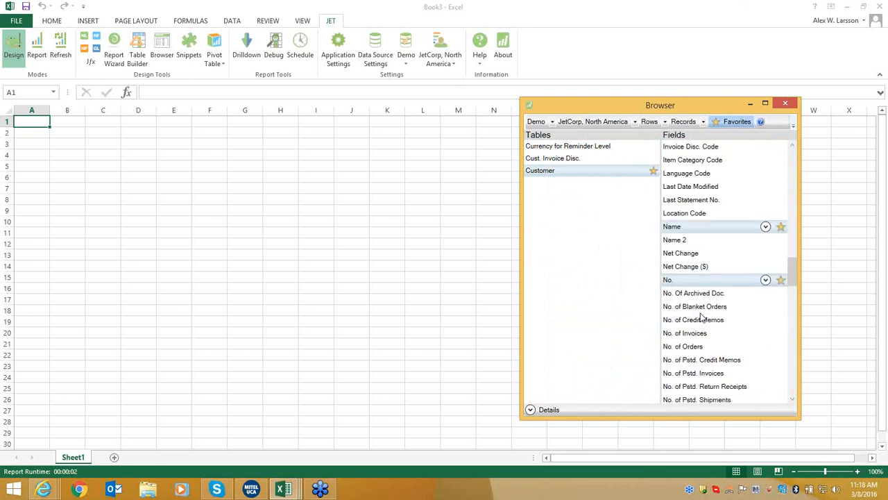
{"action": "scroll", "coordinate": [700, 315], "scroll_direction": "down", "scroll_amount": 12}
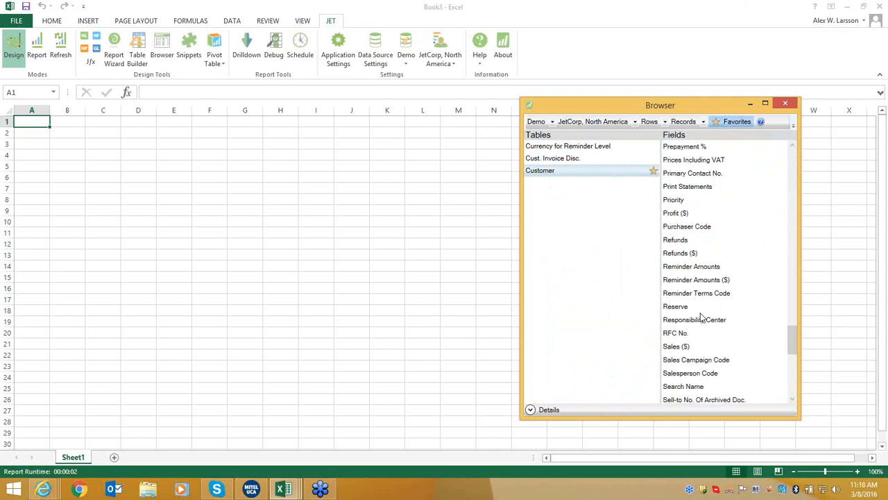
{"action": "scroll", "coordinate": [701, 317], "scroll_direction": "down", "scroll_amount": 7}
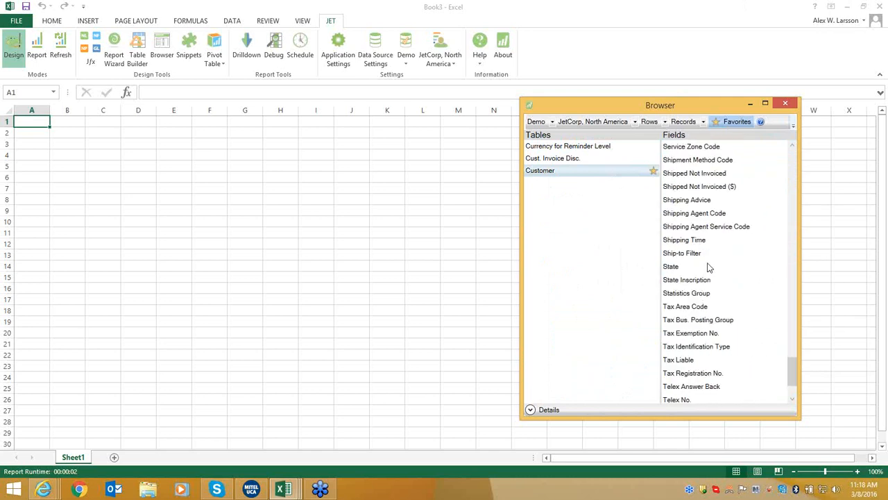
{"action": "left_click", "coordinate": [709, 267]}
{"action": "scroll", "coordinate": [711, 270], "scroll_direction": "up", "scroll_amount": 3}
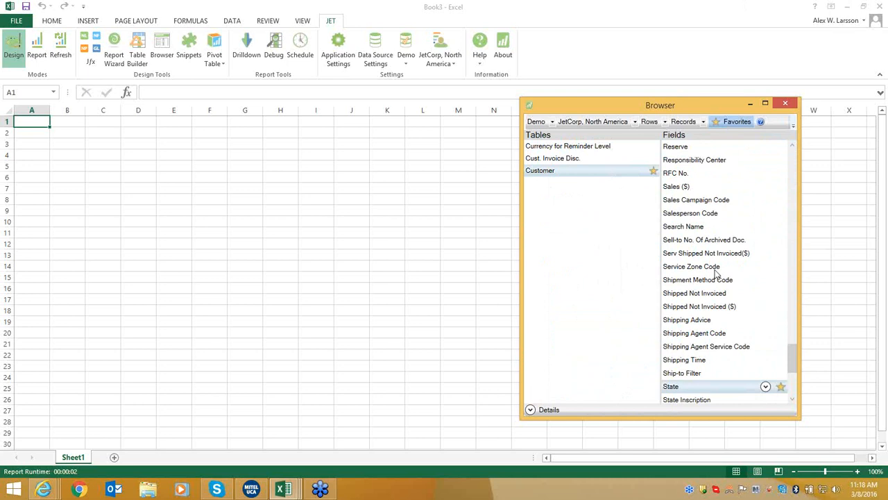
{"action": "left_click", "coordinate": [727, 216]}
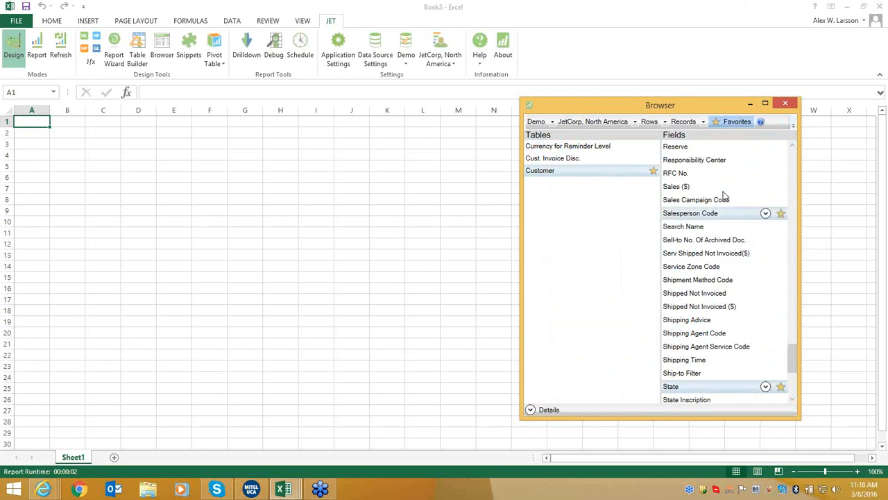
{"action": "left_click", "coordinate": [714, 189]}
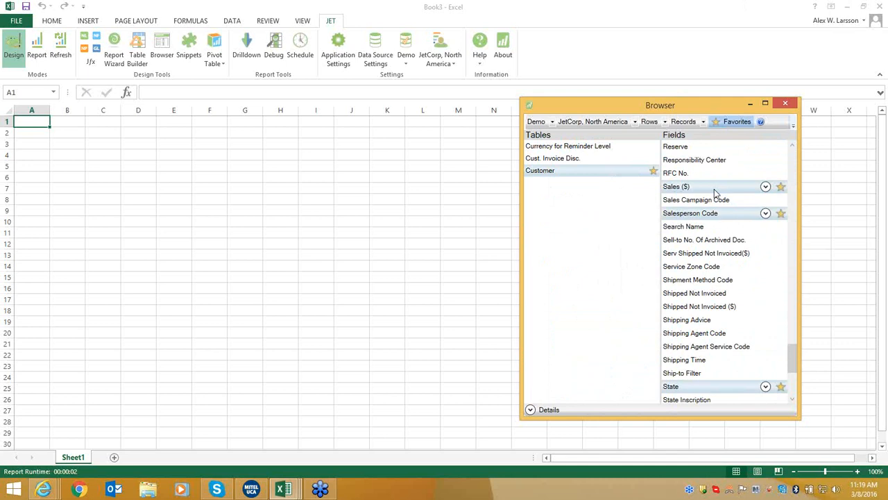
Drop the Customer fields at M11, run the report listing all customers, then return to Design.
{"action": "left_click_drag", "start_coordinate": [713, 188], "coordinate": [456, 240]}
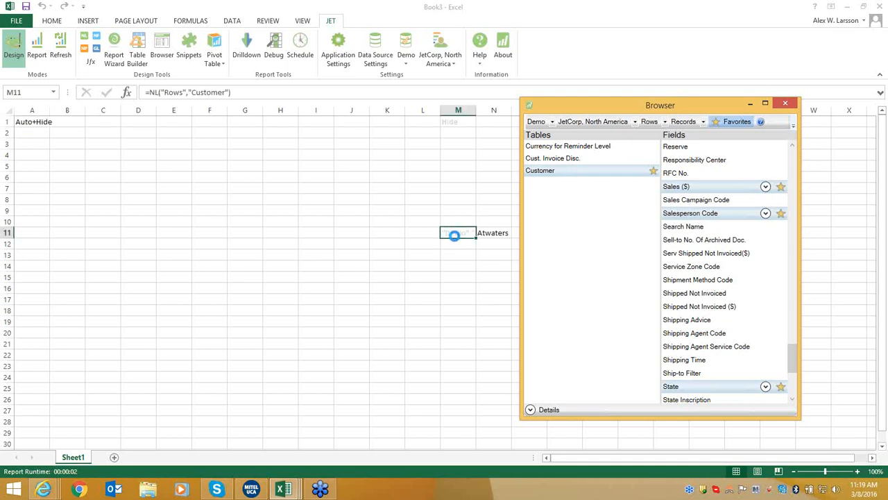
{"action": "left_click", "coordinate": [785, 104]}
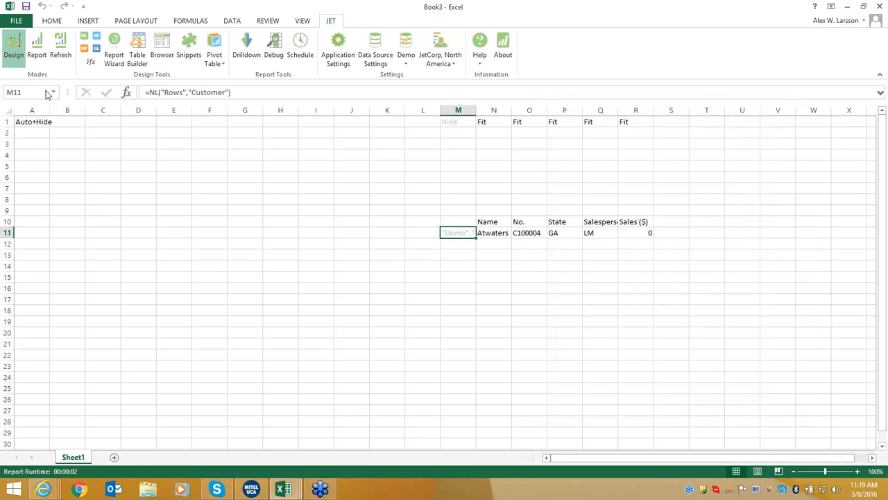
{"action": "left_click", "coordinate": [60, 55]}
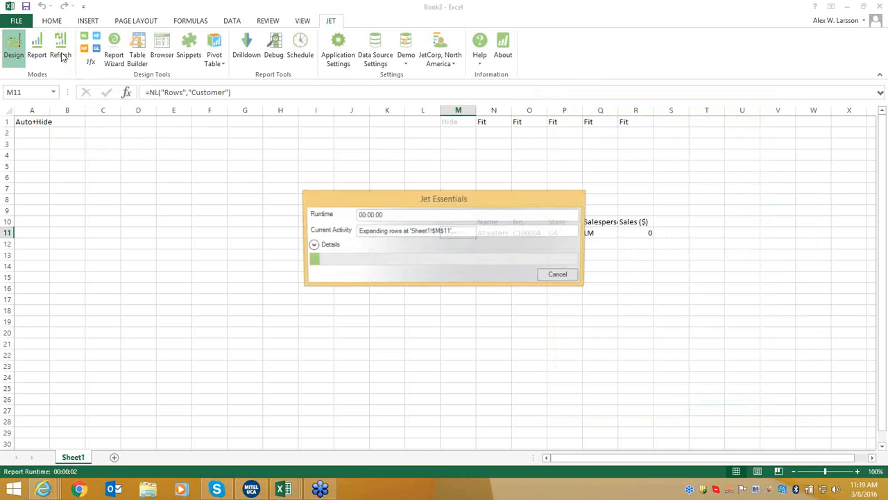
{"action": "scroll", "coordinate": [434, 282], "scroll_direction": "down", "scroll_amount": 18}
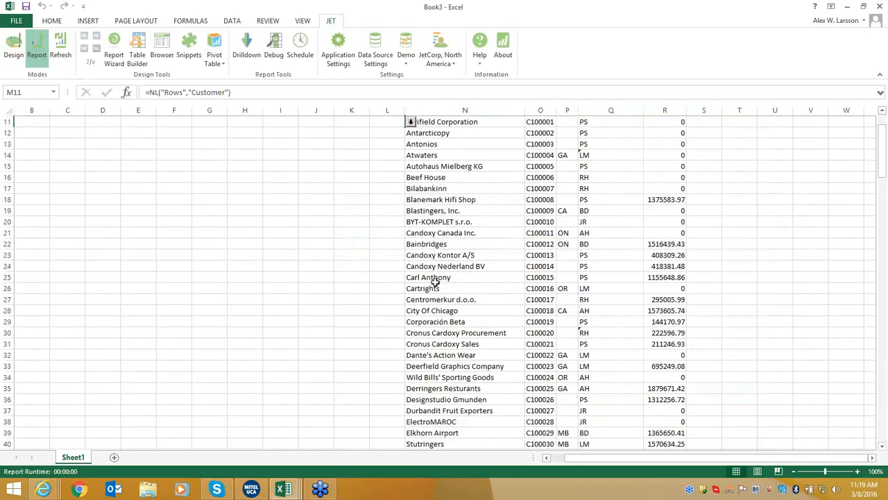
{"action": "scroll", "coordinate": [436, 280], "scroll_direction": "down", "scroll_amount": 20}
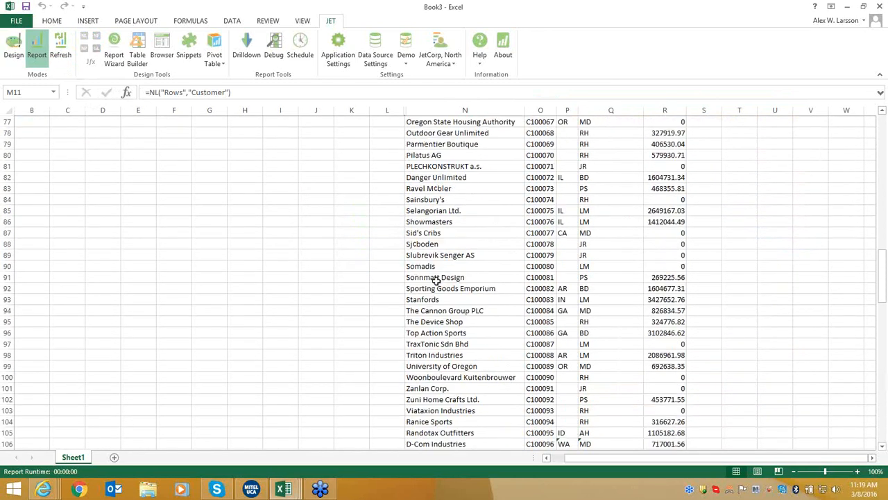
{"action": "scroll", "coordinate": [436, 280], "scroll_direction": "up", "scroll_amount": 20}
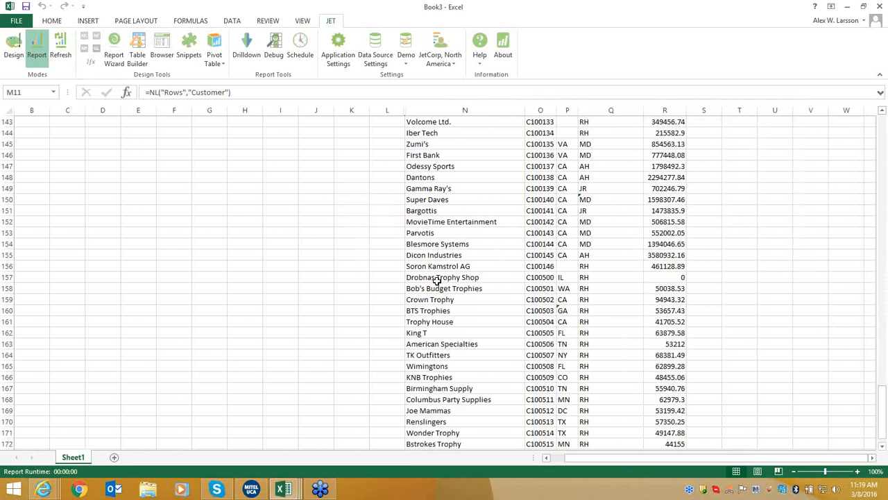
{"action": "scroll", "coordinate": [440, 280], "scroll_direction": "up", "scroll_amount": 20}
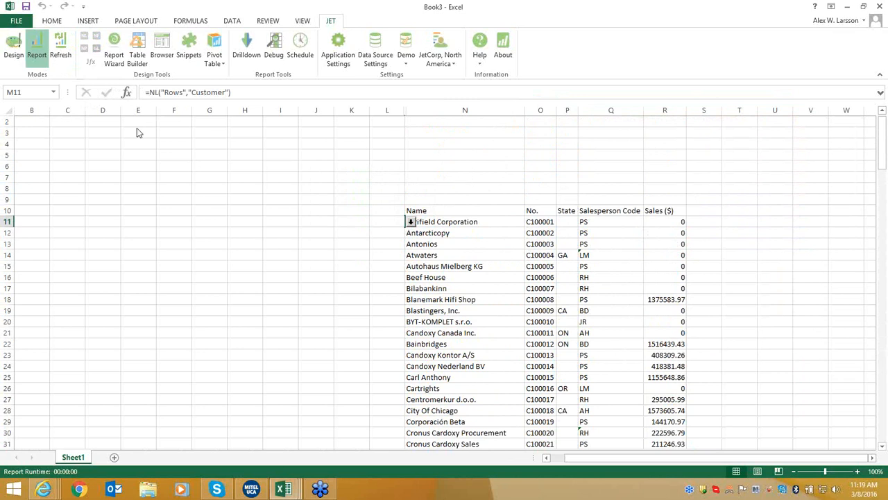
{"action": "left_click", "coordinate": [12, 53]}
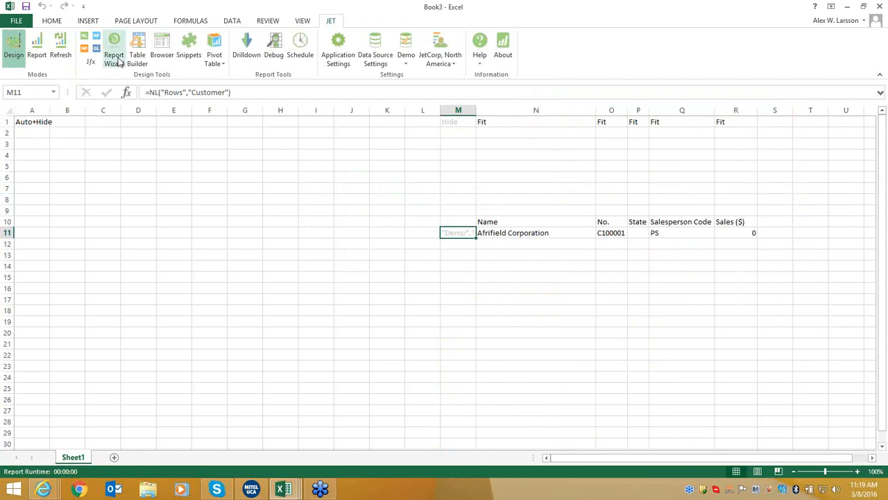
In the Function Wizard for the customer row, filter State to WA|OR.
{"action": "left_click", "coordinate": [83, 40]}
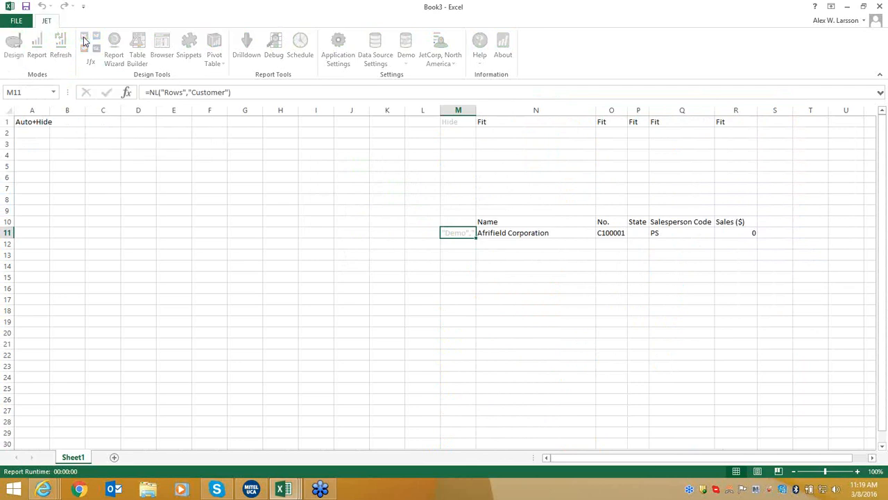
{"action": "left_click_drag", "start_coordinate": [601, 71], "coordinate": [309, 83]}
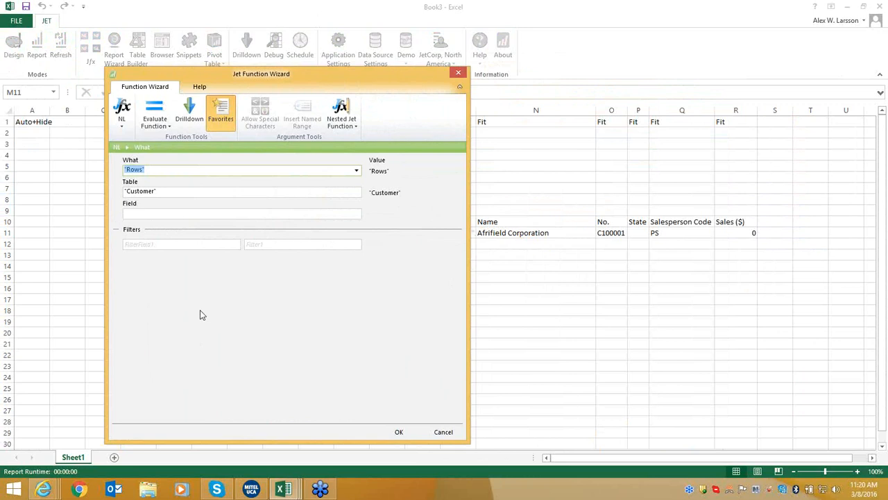
{"action": "left_click", "coordinate": [227, 244]}
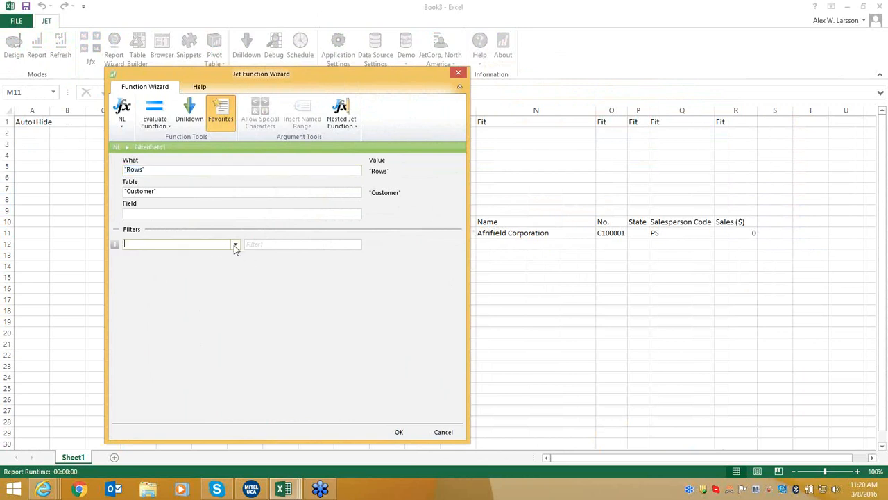
{"action": "left_click", "coordinate": [234, 244]}
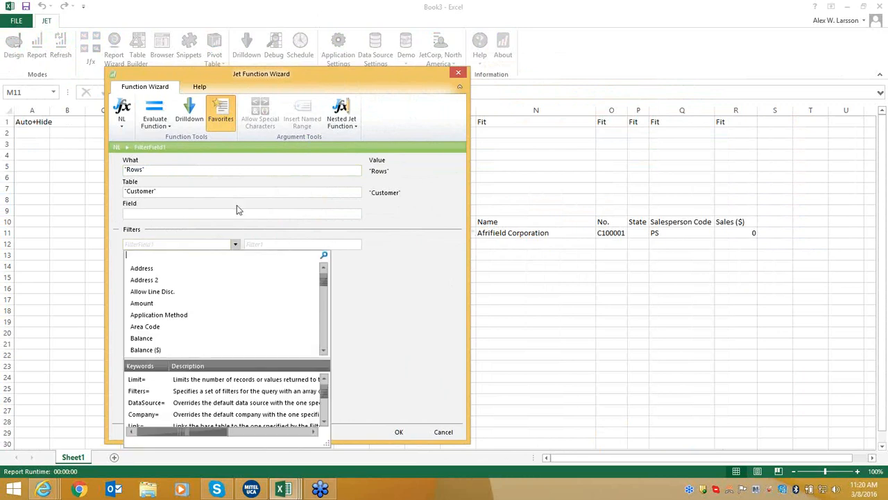
{"action": "type", "text": "state"}
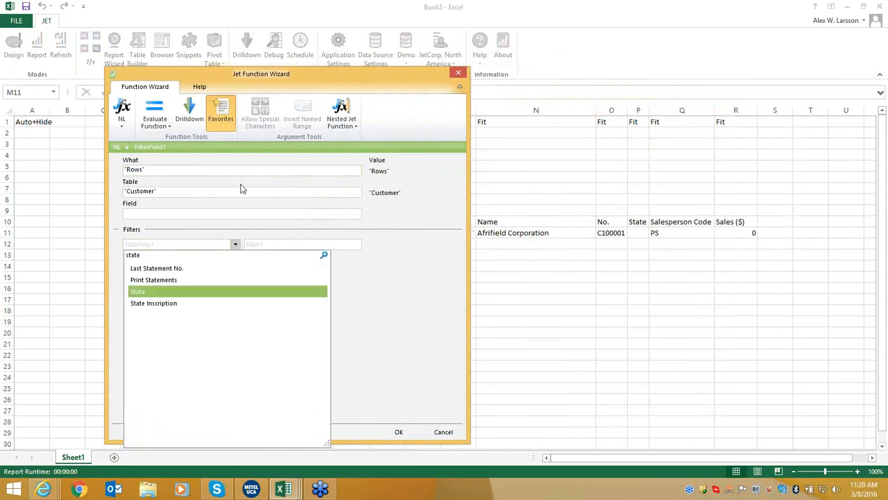
{"action": "left_click", "coordinate": [216, 292]}
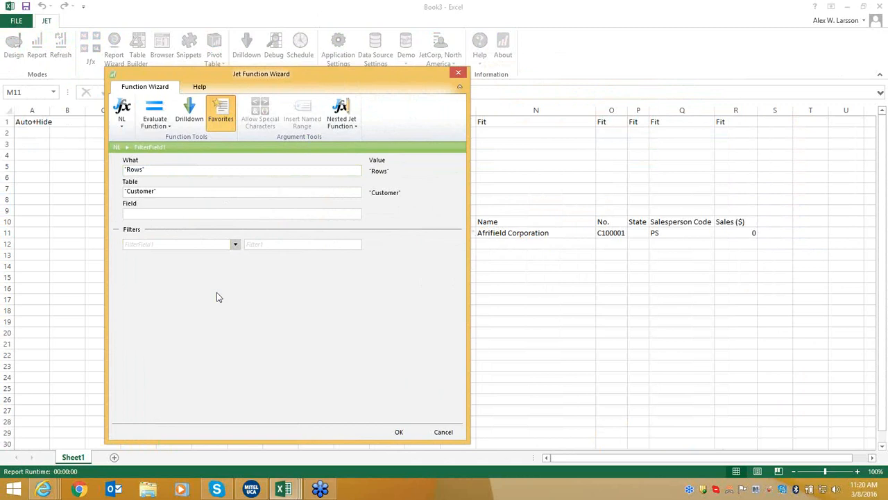
{"action": "left_click", "coordinate": [269, 243]}
{"action": "left_click", "coordinate": [356, 245]}
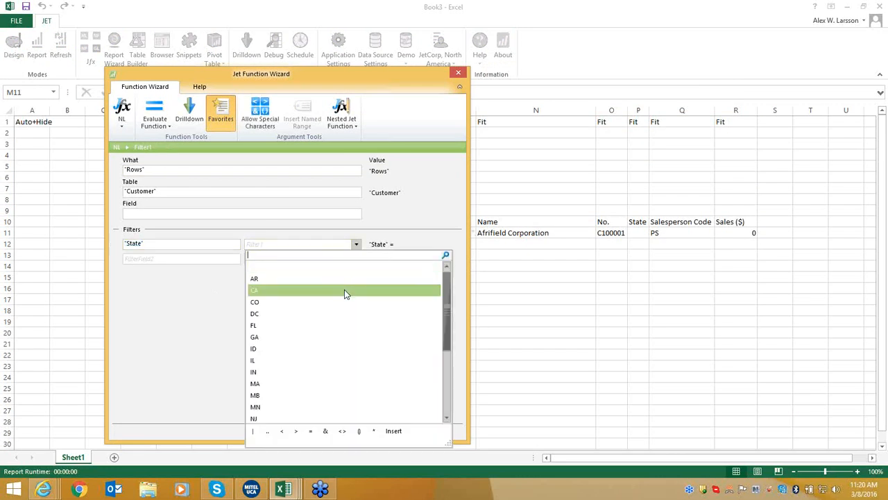
{"action": "scroll", "coordinate": [344, 291], "scroll_direction": "down", "scroll_amount": 3}
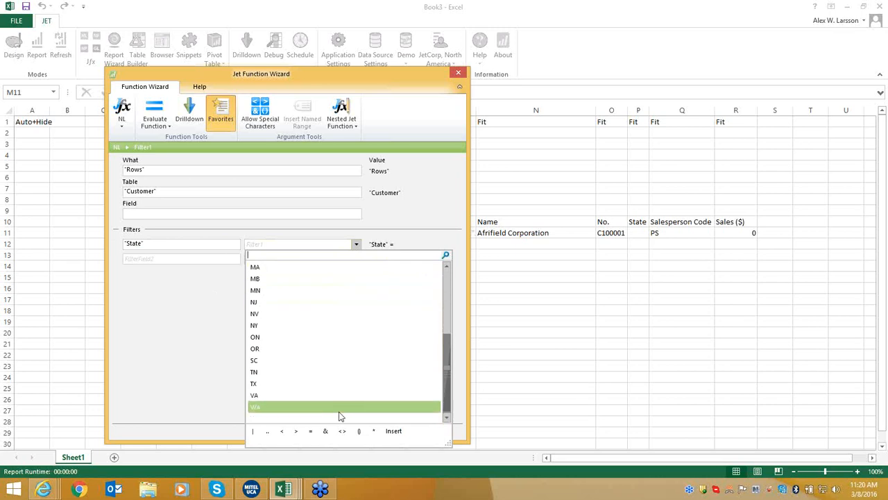
{"action": "left_click", "coordinate": [393, 430]}
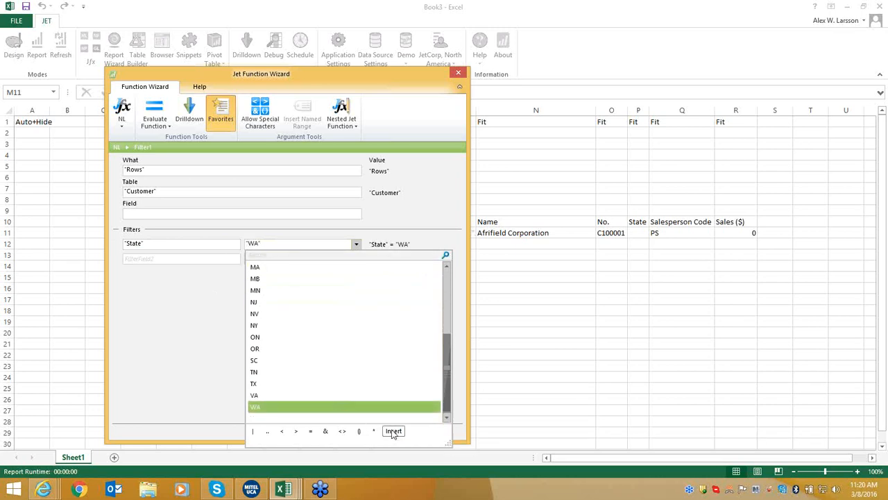
{"action": "left_click", "coordinate": [255, 431]}
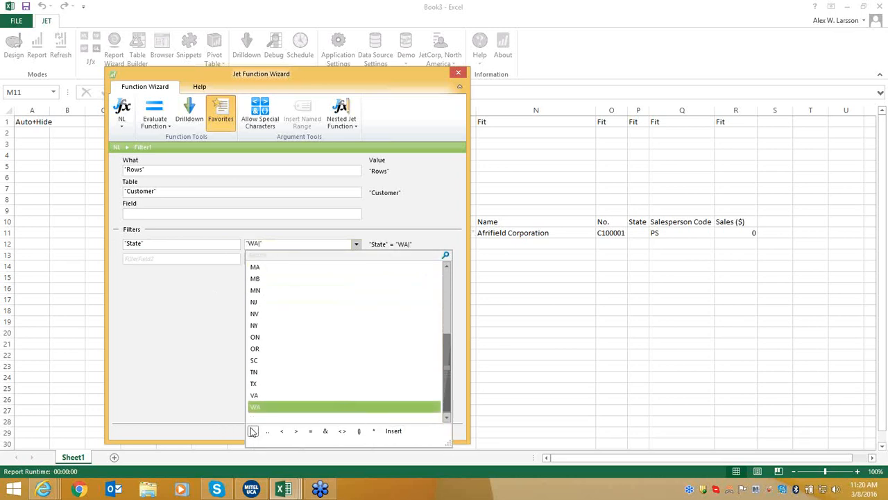
{"action": "left_click", "coordinate": [266, 350]}
{"action": "left_click", "coordinate": [392, 430]}
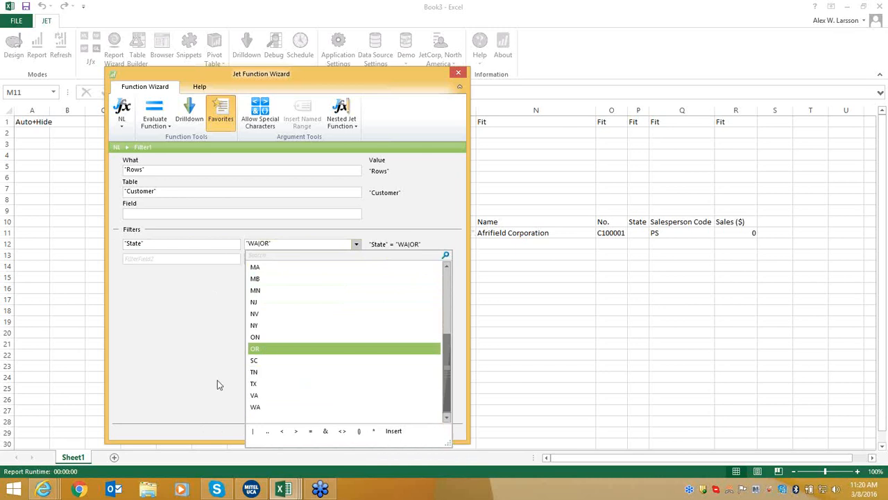
{"action": "left_click", "coordinate": [188, 352]}
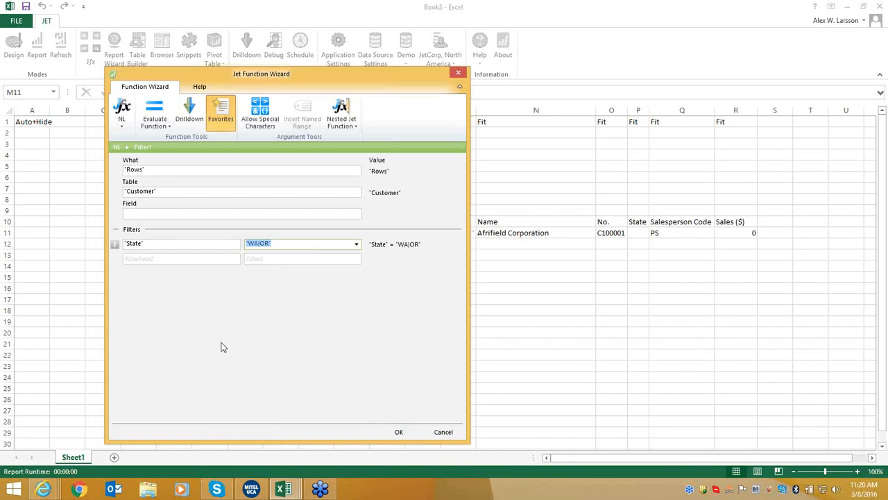
Add a Date Filter of 1/1/2016..3/31/2016.
{"action": "left_click", "coordinate": [202, 258]}
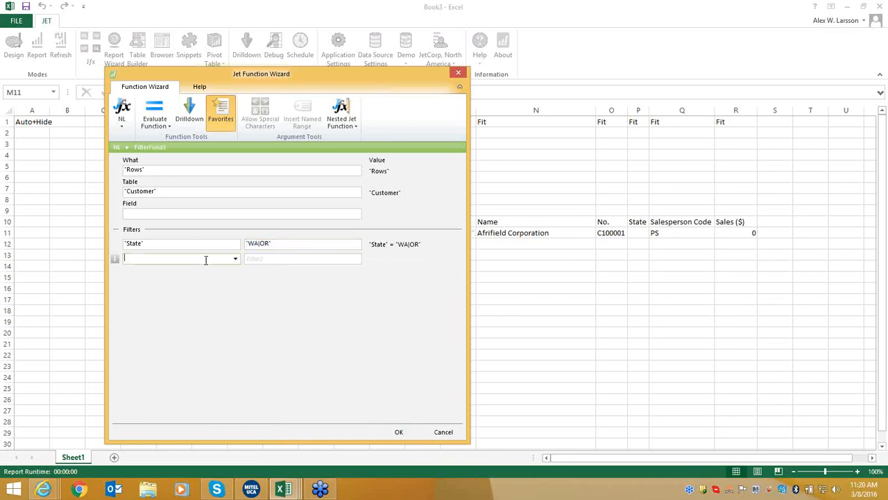
{"action": "left_click", "coordinate": [235, 259]}
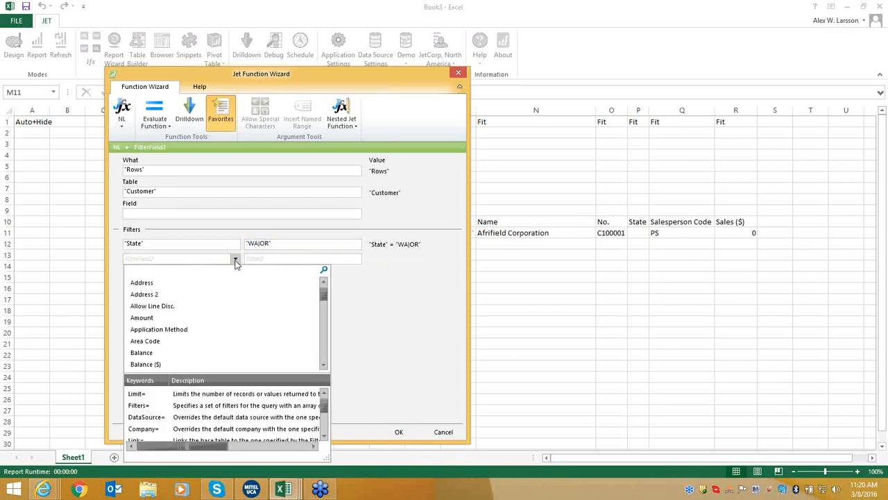
{"action": "type", "text": "date fil"}
{"action": "key", "text": "Return"}
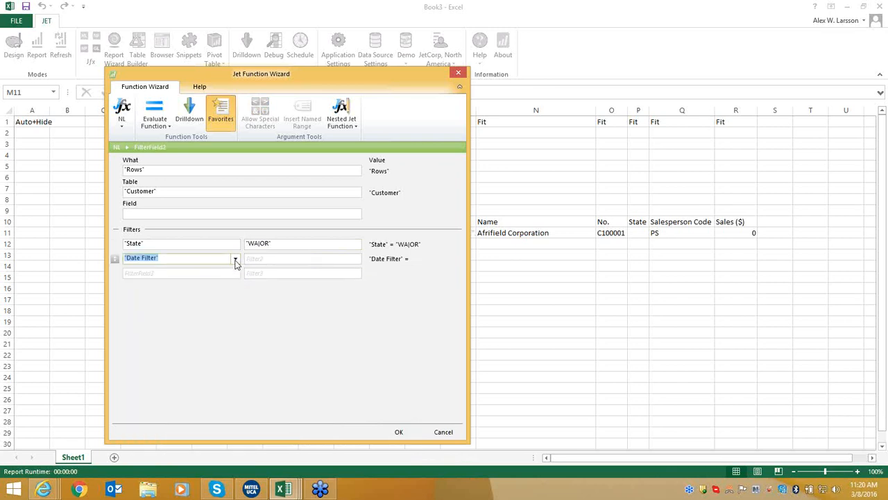
{"action": "left_click", "coordinate": [271, 258]}
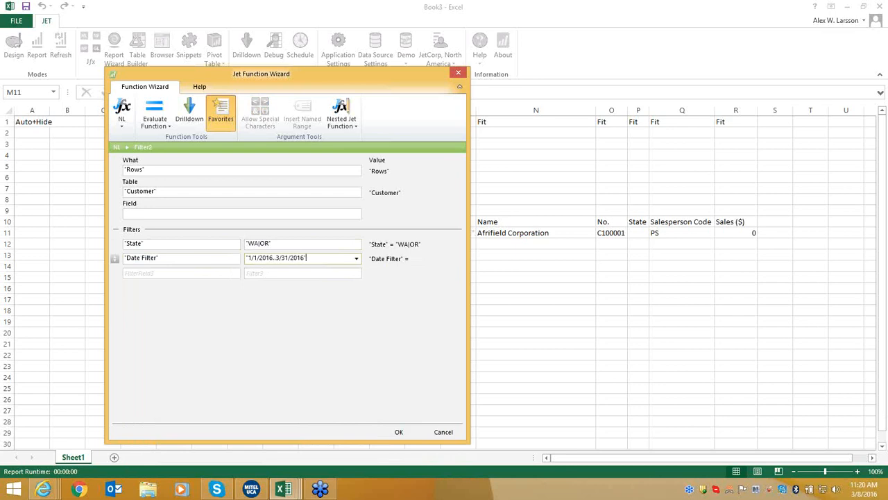
Add a Sales ($) filter of >1000.
{"action": "left_click", "coordinate": [216, 273]}
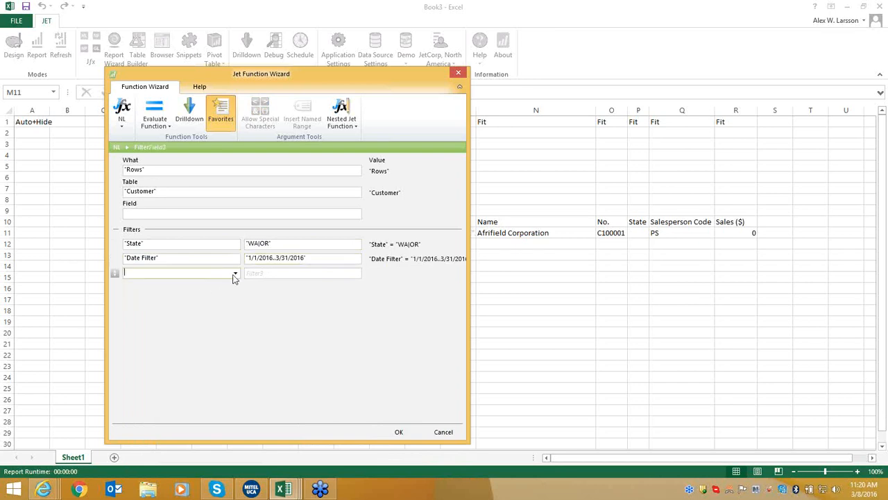
{"action": "left_click", "coordinate": [236, 273]}
{"action": "type", "text": "sales"}
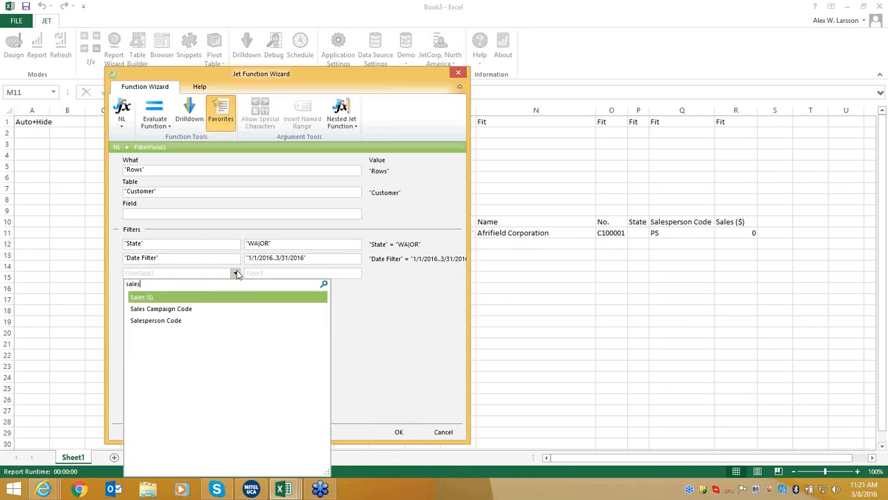
{"action": "key", "text": "Return"}
{"action": "left_click", "coordinate": [317, 273]}
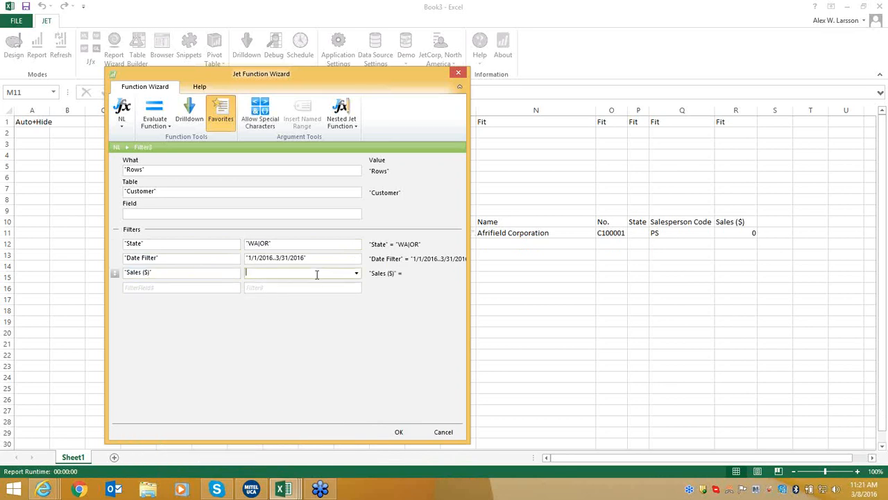
{"action": "type", "text": "\">1000"}
Apply the filters, refresh, and check the State and Sales ($) values of the six customers.
{"action": "left_click", "coordinate": [401, 432]}
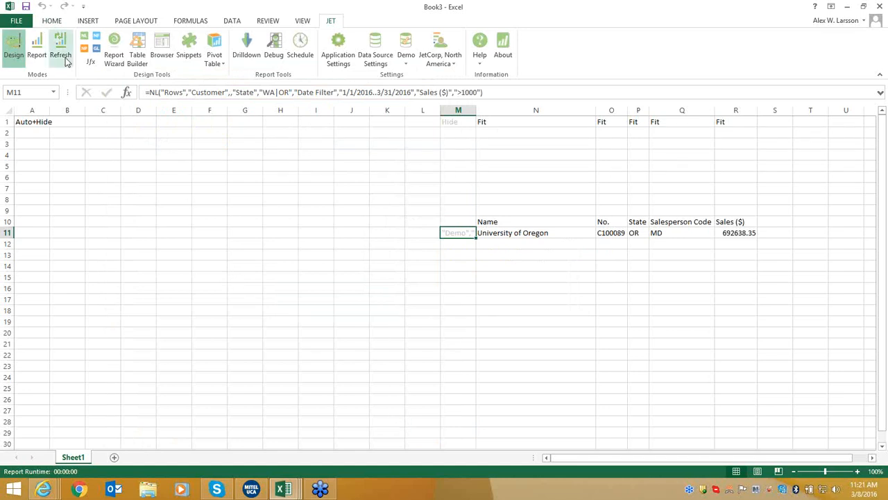
{"action": "left_click", "coordinate": [66, 60]}
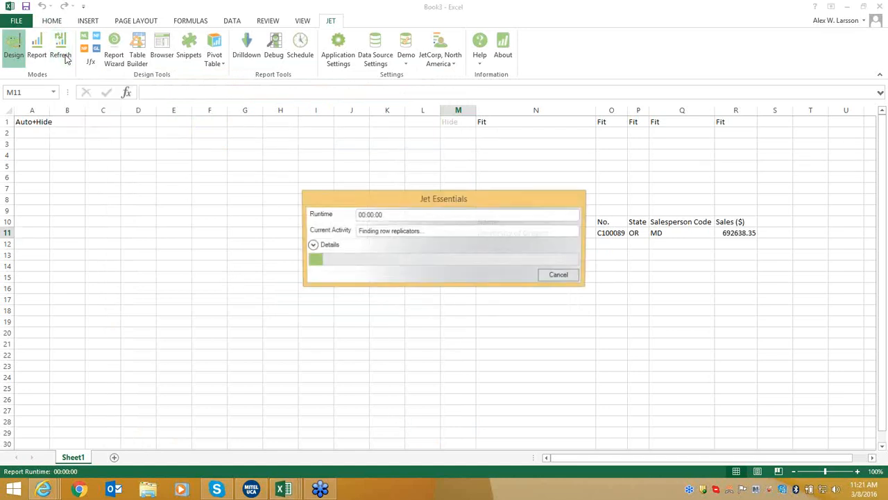
{"action": "left_click", "coordinate": [532, 210]}
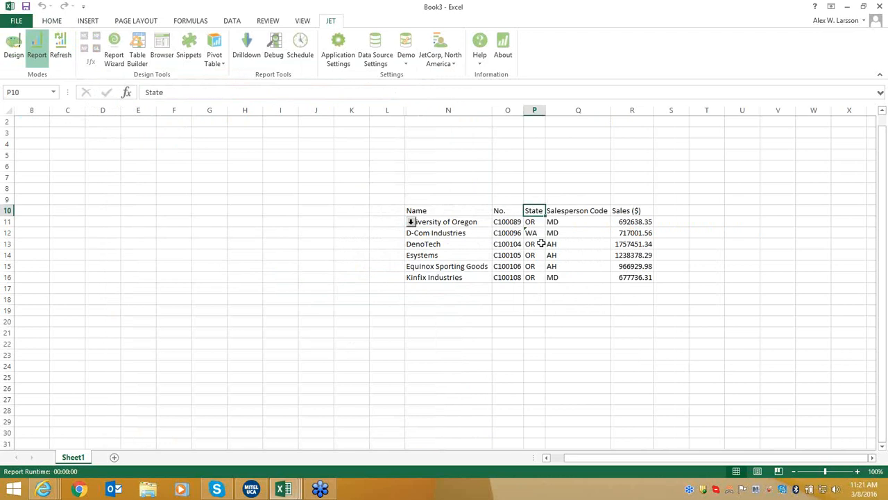
{"action": "left_click_drag", "start_coordinate": [540, 244], "coordinate": [540, 281]}
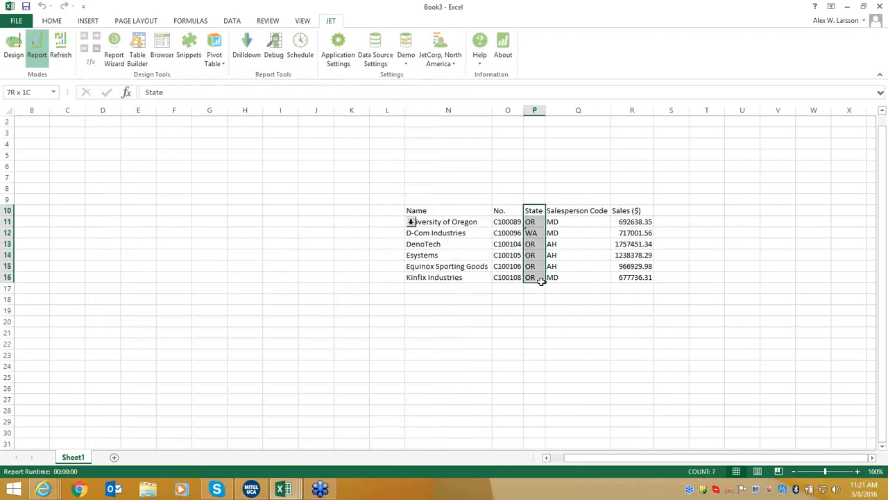
{"action": "left_click_drag", "start_coordinate": [640, 210], "coordinate": [643, 280]}
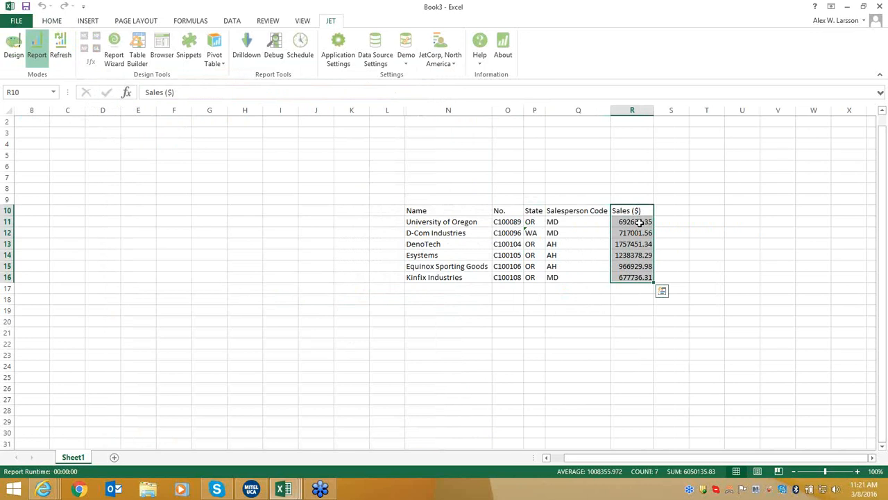
Add a 'Projection' heading in S10 with formula =R11*1.15 below it.
{"action": "left_click", "coordinate": [613, 187]}
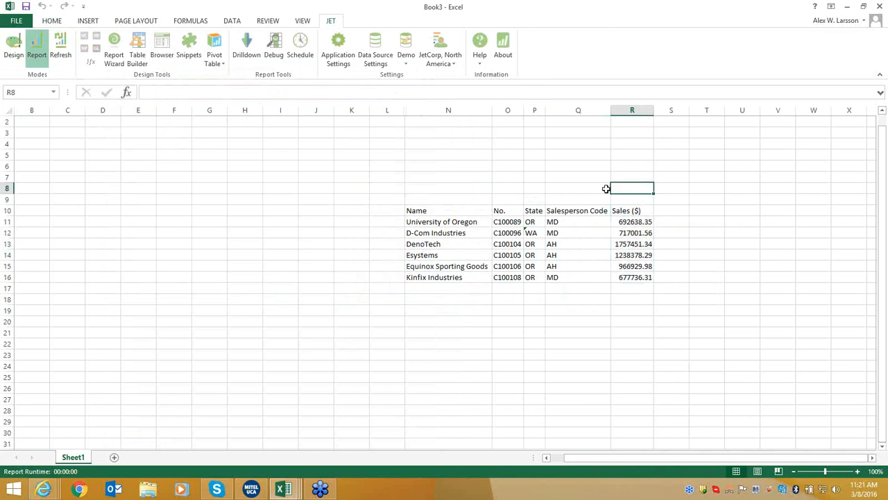
{"action": "left_click", "coordinate": [14, 49]}
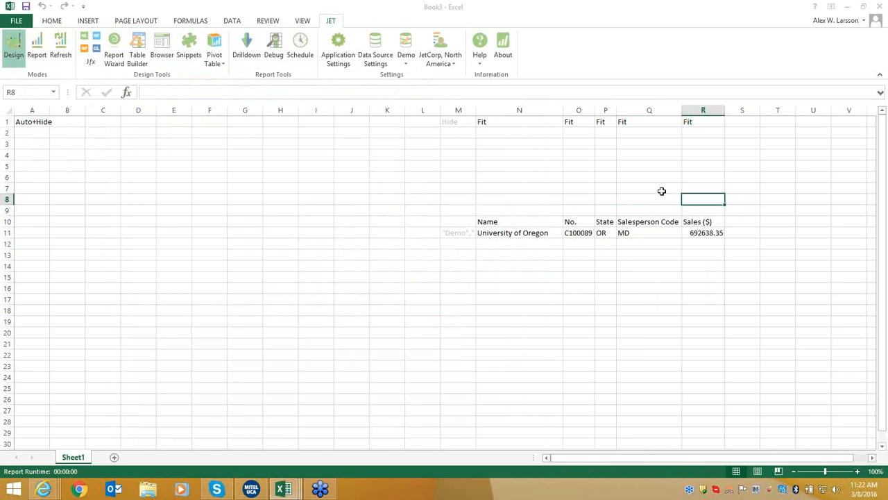
{"action": "left_click", "coordinate": [744, 220]}
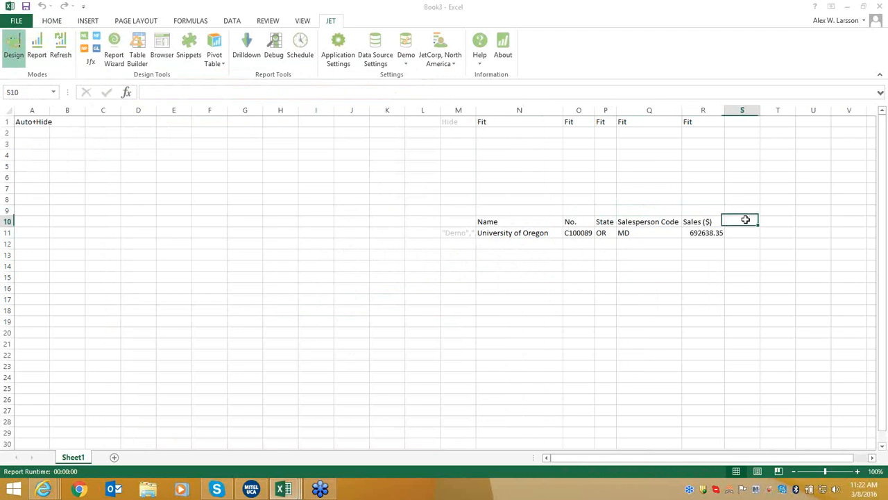
{"action": "type", "text": "Pr"}
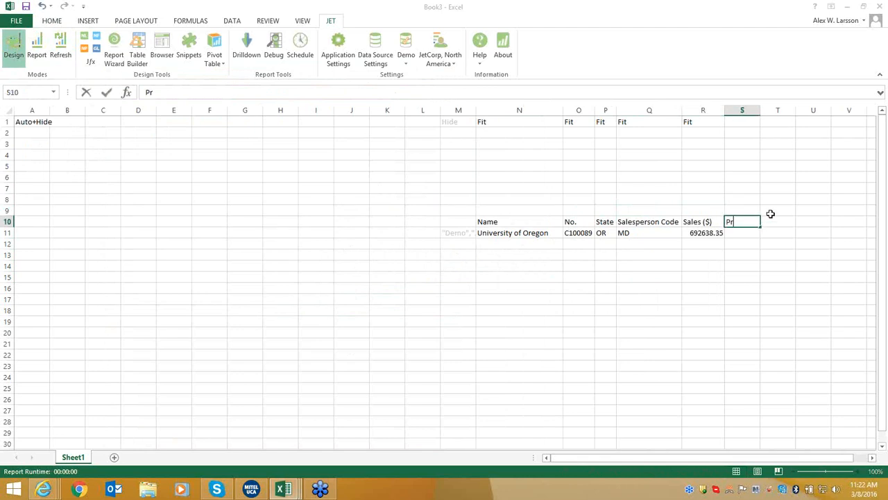
{"action": "type", "text": "ojection"}
{"action": "key", "text": "Return"}
{"action": "type", "text": "="}
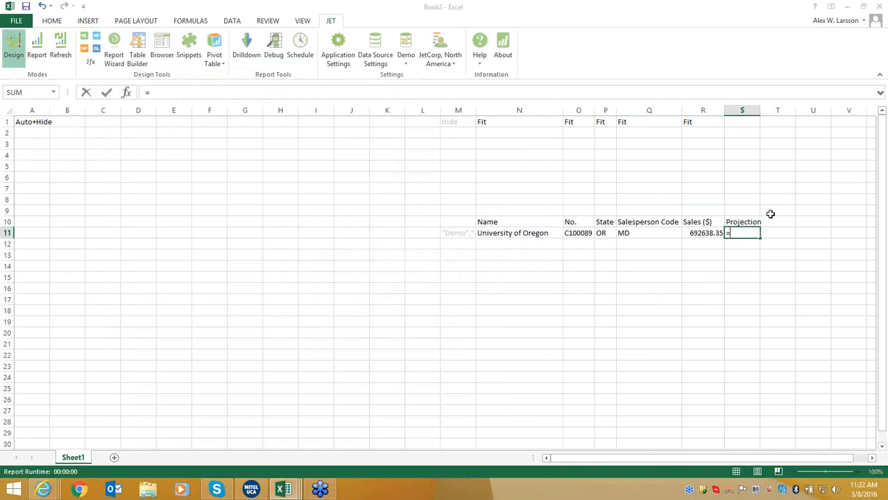
{"action": "type", "text": "r11"}
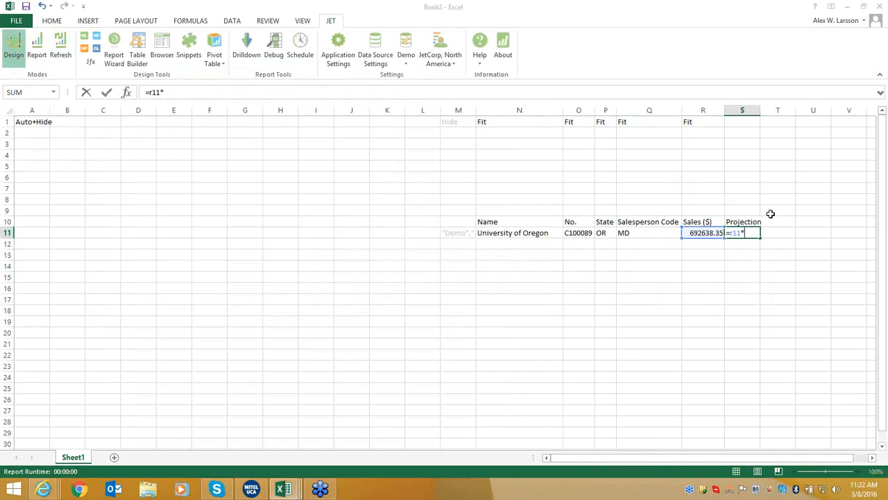
{"action": "type", "text": "*1.15"}
{"action": "key", "text": "Return"}
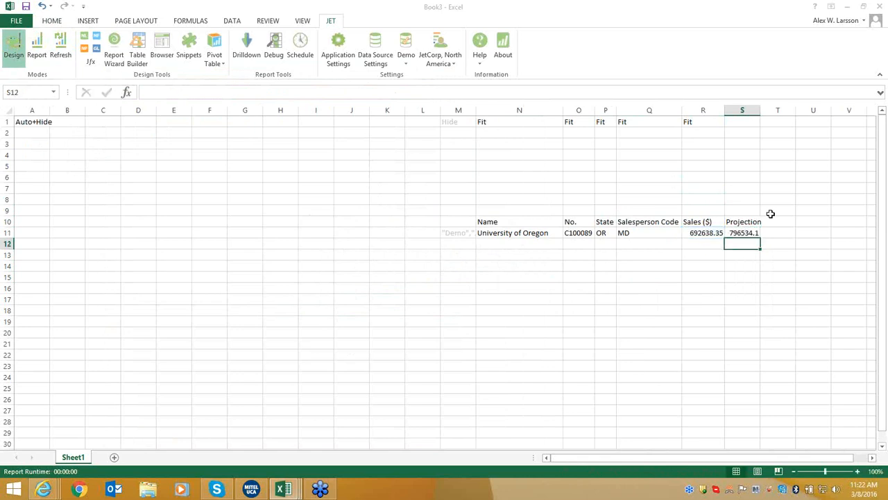
{"action": "left_click", "coordinate": [704, 252]}
{"action": "left_click_drag", "start_coordinate": [704, 253], "coordinate": [737, 255]}
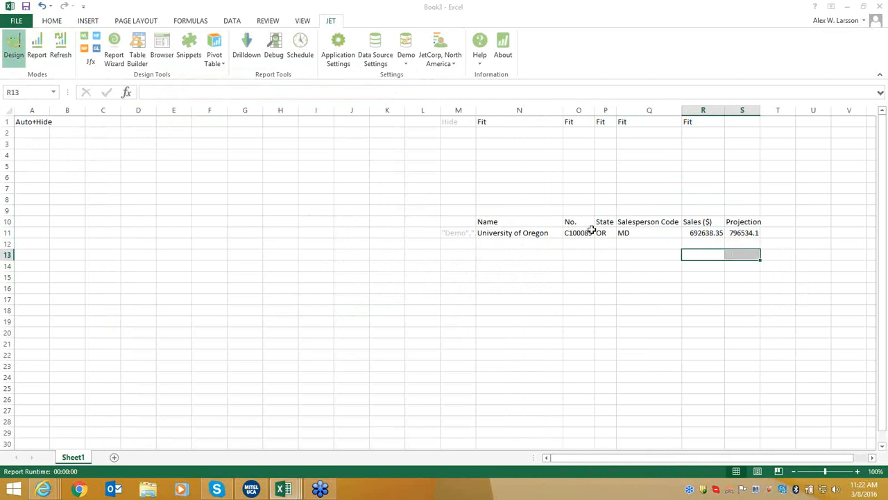
AutoSum Sales and Projection in row 13, apply Accounting format to R11:S13, copy Fit to S1.
{"action": "left_click", "coordinate": [53, 21]}
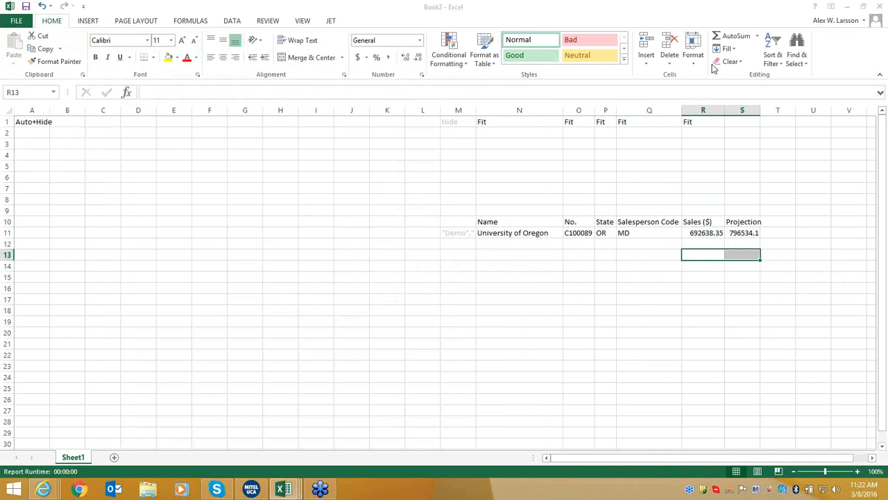
{"action": "left_click", "coordinate": [725, 38]}
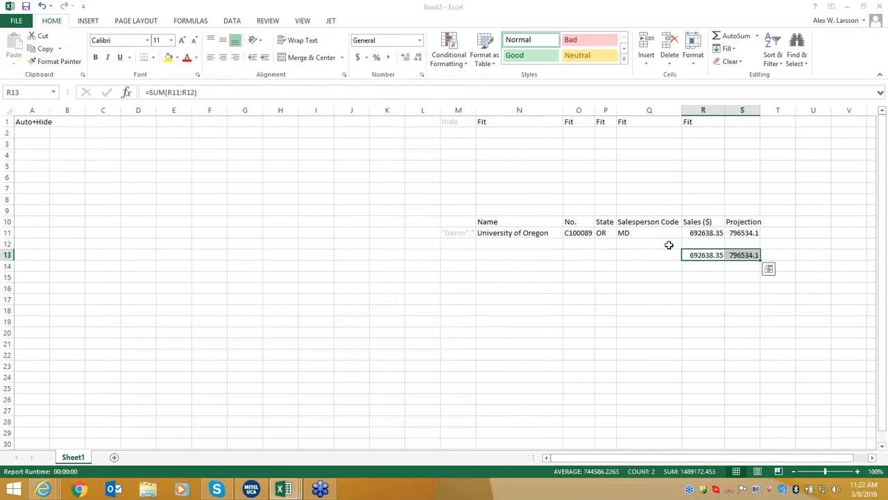
{"action": "left_click", "coordinate": [713, 233]}
{"action": "left_click", "coordinate": [743, 253], "text": "shift"}
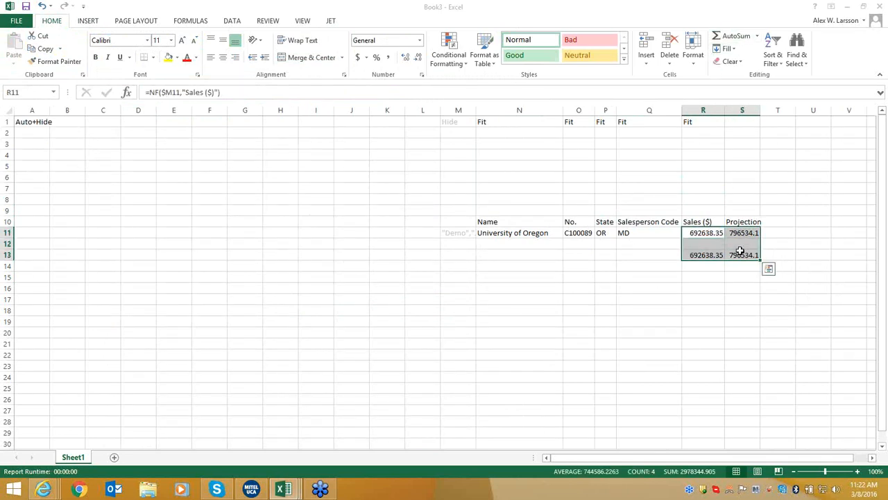
{"action": "left_click", "coordinate": [357, 59]}
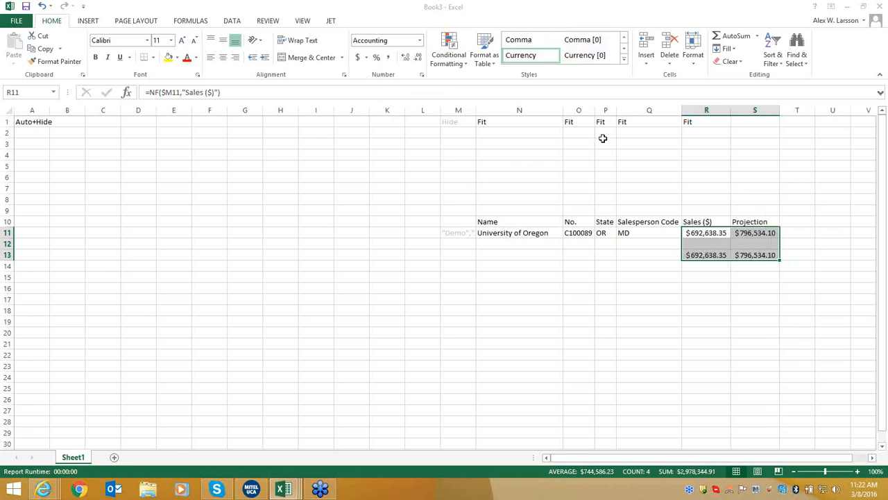
{"action": "left_click", "coordinate": [720, 122]}
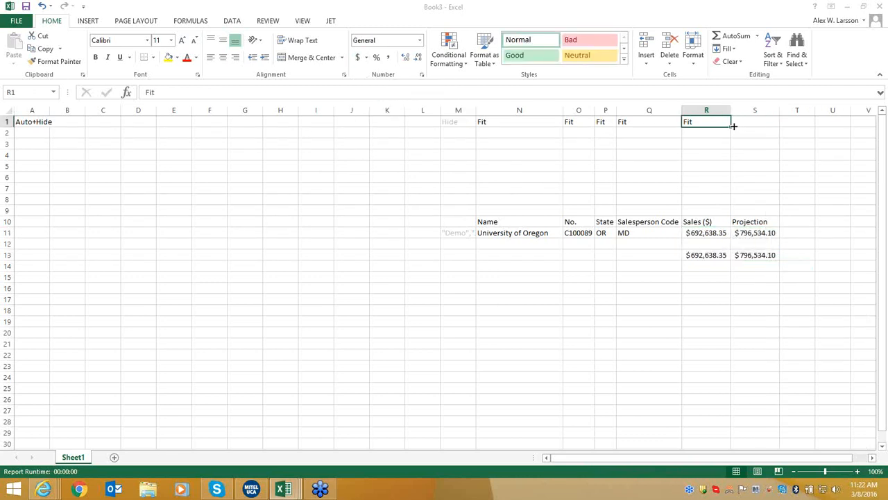
{"action": "left_click_drag", "start_coordinate": [731, 127], "coordinate": [773, 124]}
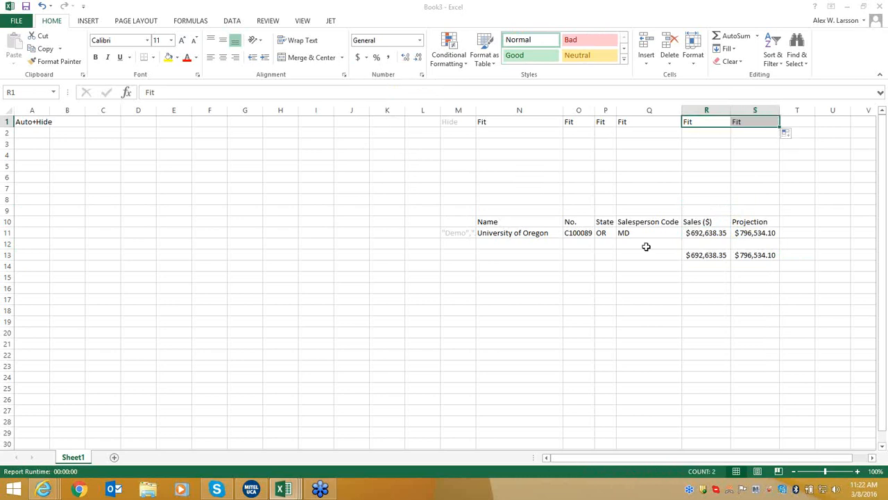
Make header row N10:S10 bold with green fill and hide gridlines.
{"action": "left_click_drag", "start_coordinate": [518, 221], "coordinate": [748, 225]}
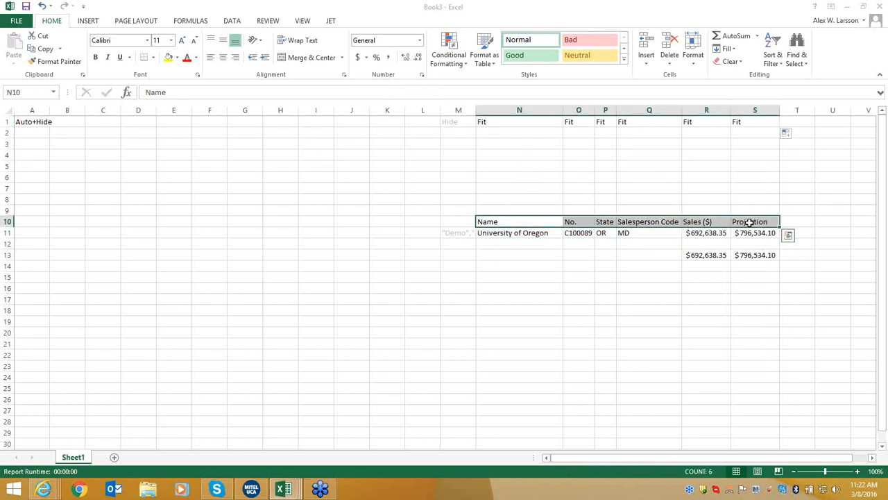
{"action": "key", "text": "ctrl+b"}
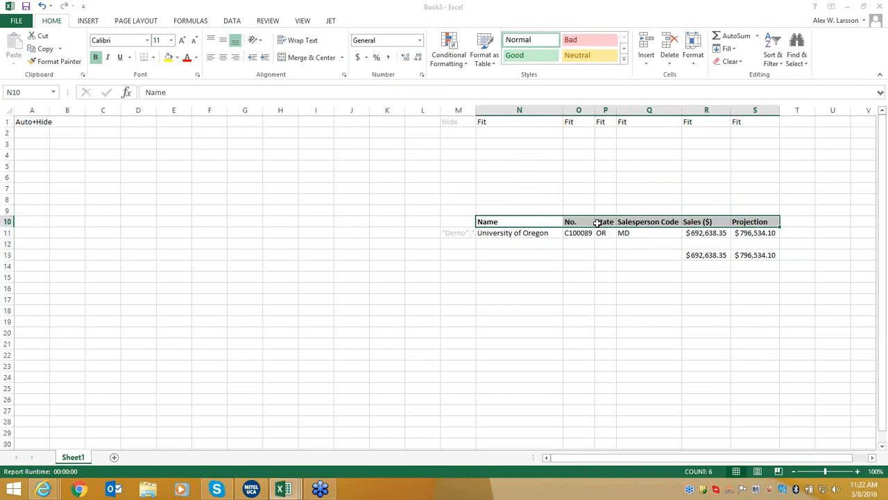
{"action": "left_click", "coordinate": [177, 58]}
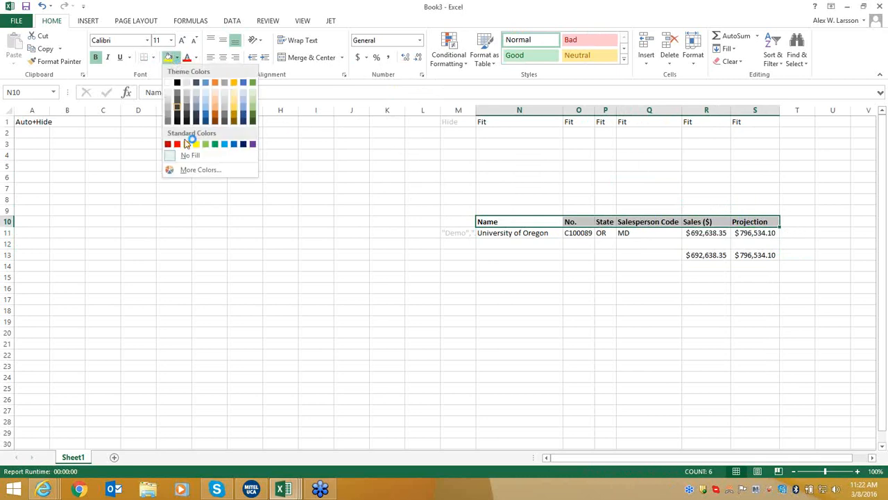
{"action": "left_click", "coordinate": [217, 147]}
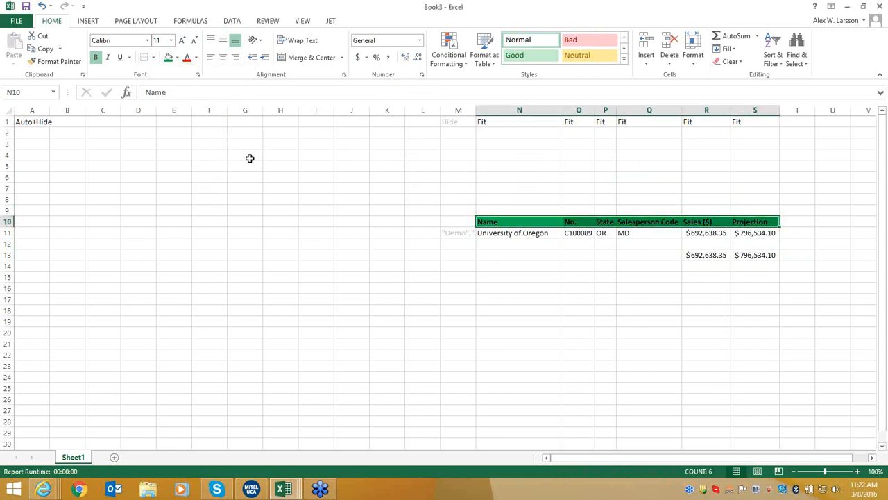
{"action": "left_click", "coordinate": [305, 25]}
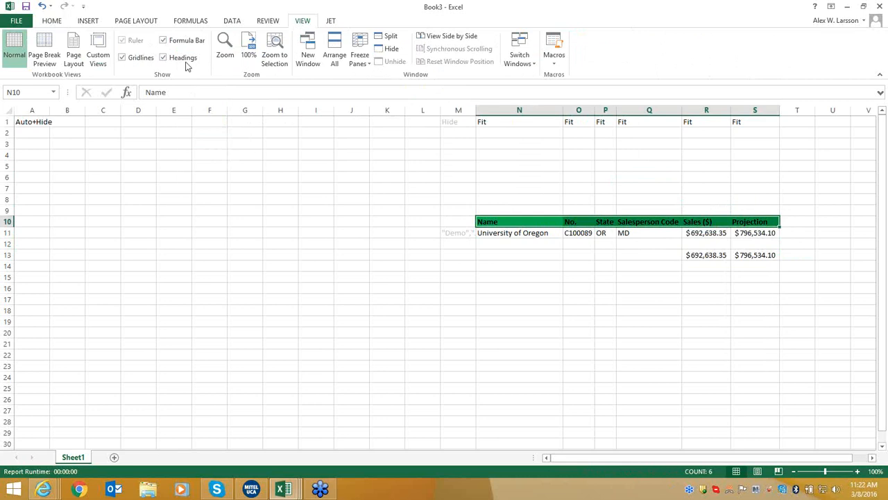
{"action": "left_click", "coordinate": [123, 57]}
{"action": "left_click", "coordinate": [540, 274]}
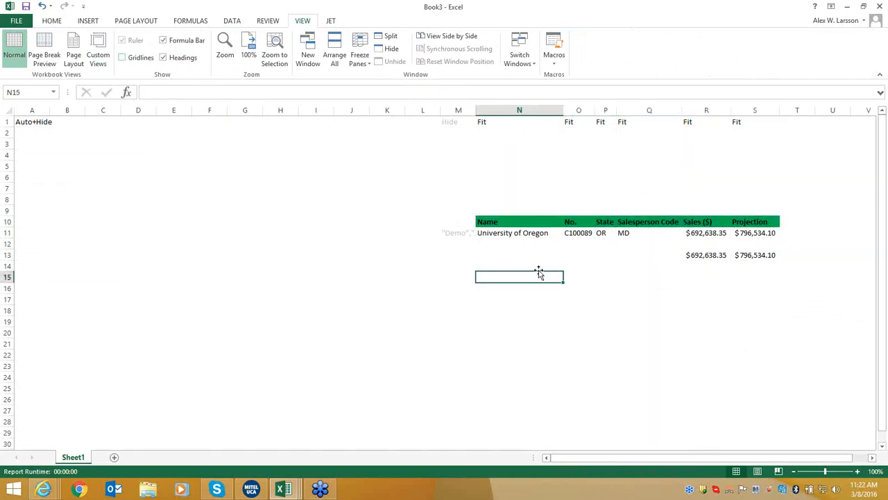
Select the Name and Sales ($) columns N10:N12 and R10:R12 as chart data.
{"action": "left_click", "coordinate": [526, 223]}
{"action": "left_click_drag", "start_coordinate": [526, 223], "coordinate": [529, 243]}
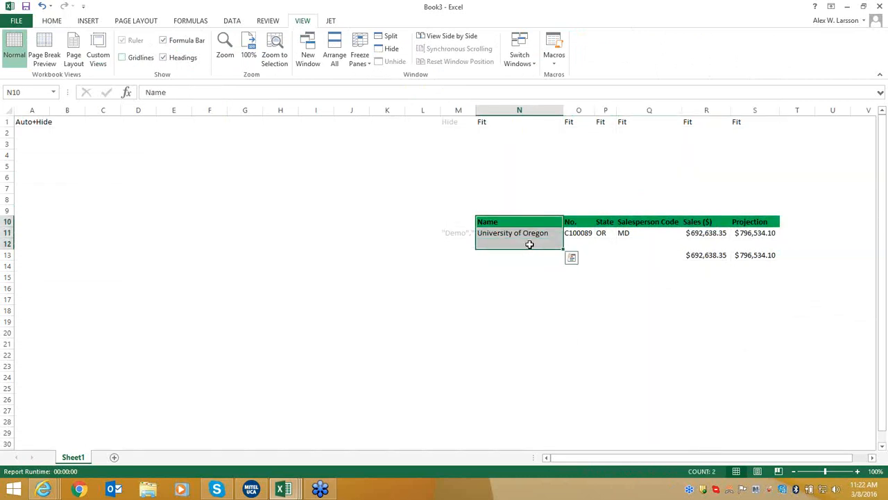
{"action": "left_click", "coordinate": [697, 221], "text": "ctrl"}
{"action": "left_click_drag", "start_coordinate": [697, 221], "coordinate": [695, 242]}
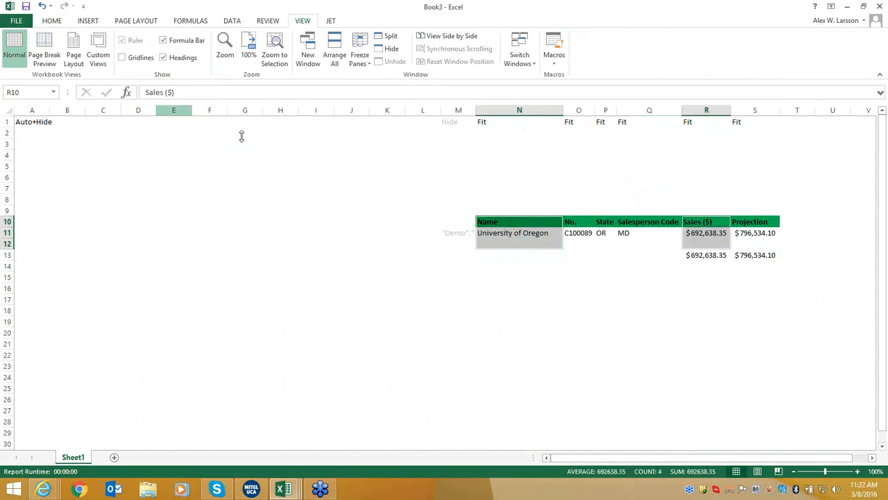
Insert a 3-D pie chart of the customer sales.
{"action": "left_click", "coordinate": [86, 21]}
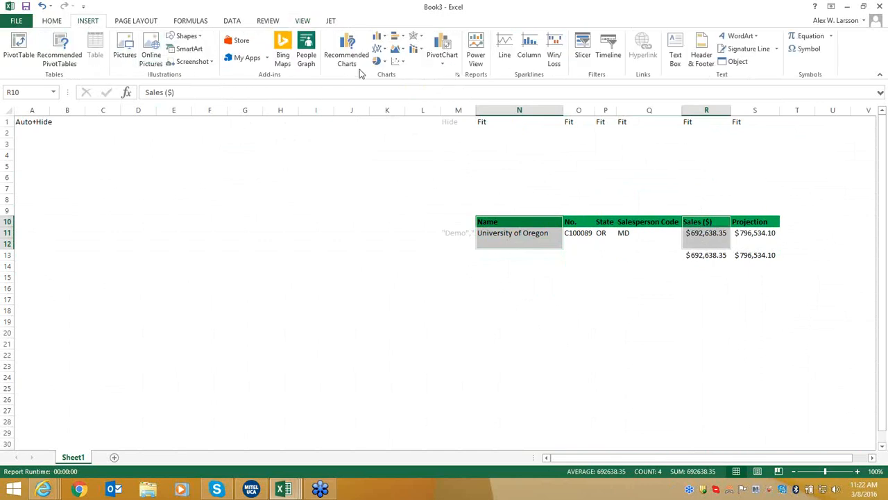
{"action": "left_click", "coordinate": [378, 62]}
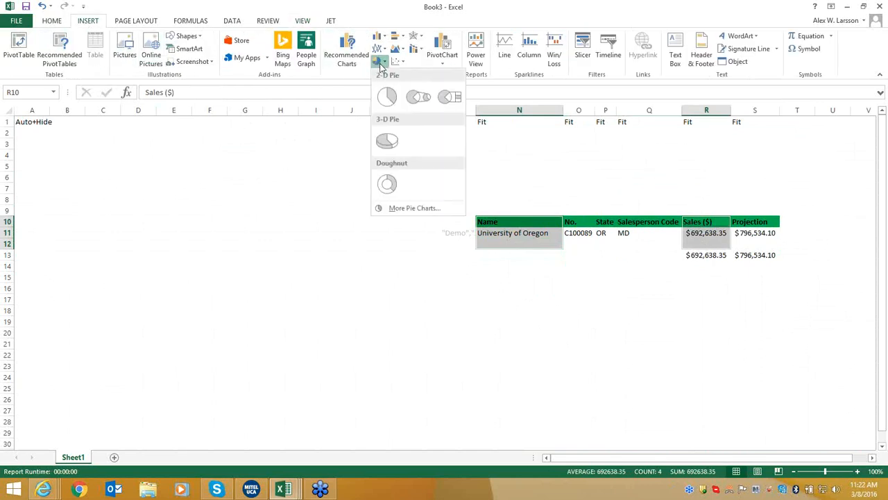
{"action": "left_click", "coordinate": [383, 142]}
Move the pie chart left of the table near column B and enlarge it.
{"action": "left_click_drag", "start_coordinate": [365, 228], "coordinate": [124, 222]}
{"action": "left_click_drag", "start_coordinate": [350, 367], "coordinate": [451, 389]}
{"action": "left_click", "coordinate": [838, 204]}
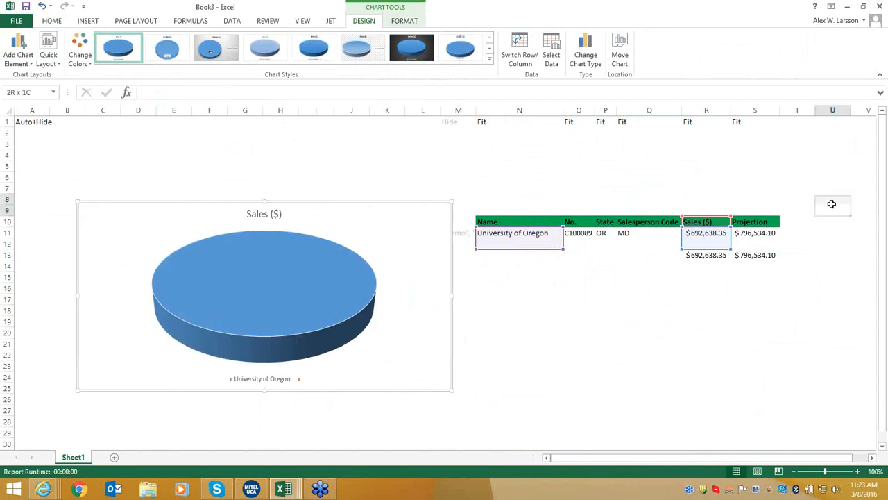
{"action": "left_click", "coordinate": [331, 22]}
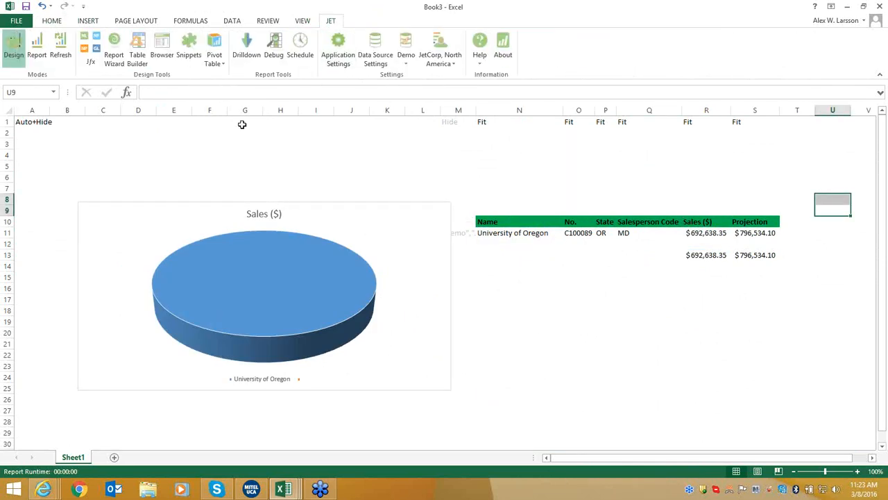
Refresh the Jet report, then check the Projection values S10:S16 and the sales total in R18.
{"action": "left_click", "coordinate": [61, 56]}
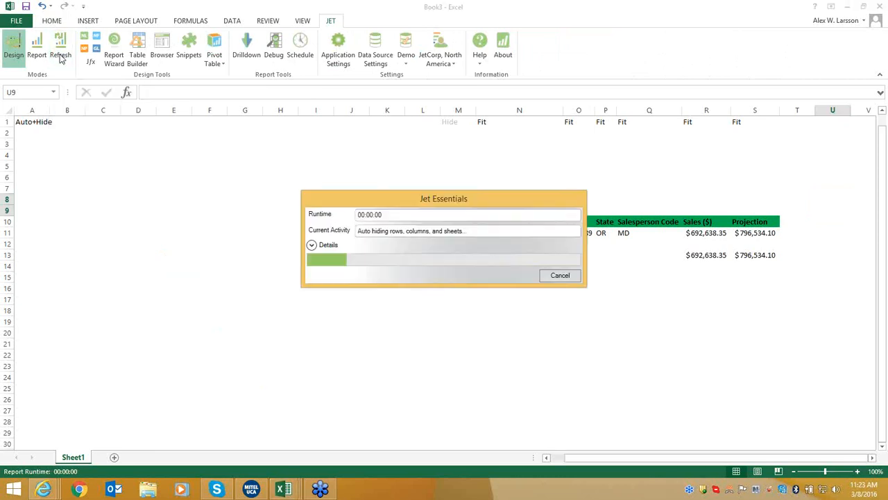
{"action": "left_click_drag", "start_coordinate": [698, 210], "coordinate": [742, 300]}
{"action": "left_click", "coordinate": [631, 300]}
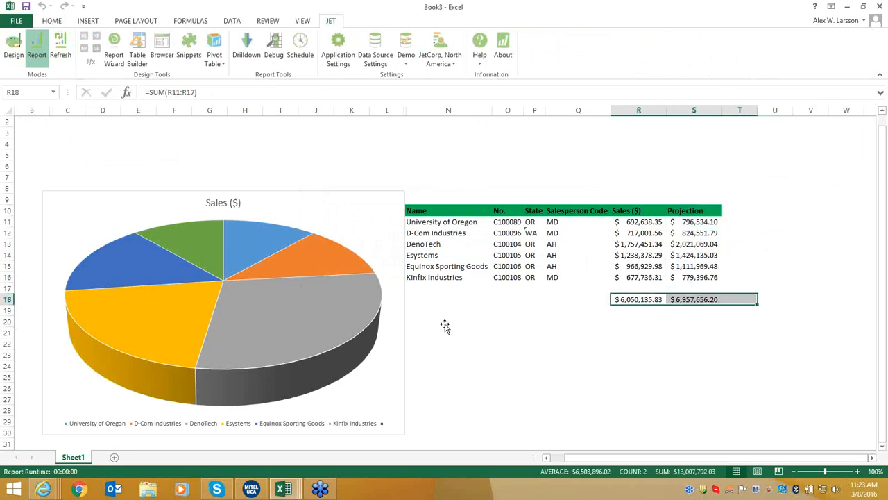
{"action": "mouse_move", "coordinate": [353, 338]}
Bring up the Full Solution Presentation workbook on its 'What is Jet Enterprise?' sheet.
{"action": "mouse_move", "coordinate": [283, 489]}
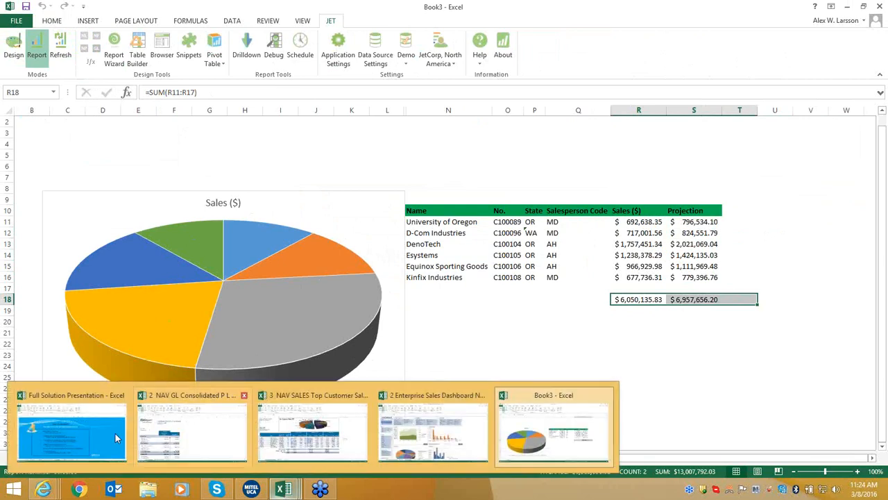
{"action": "left_click", "coordinate": [68, 417]}
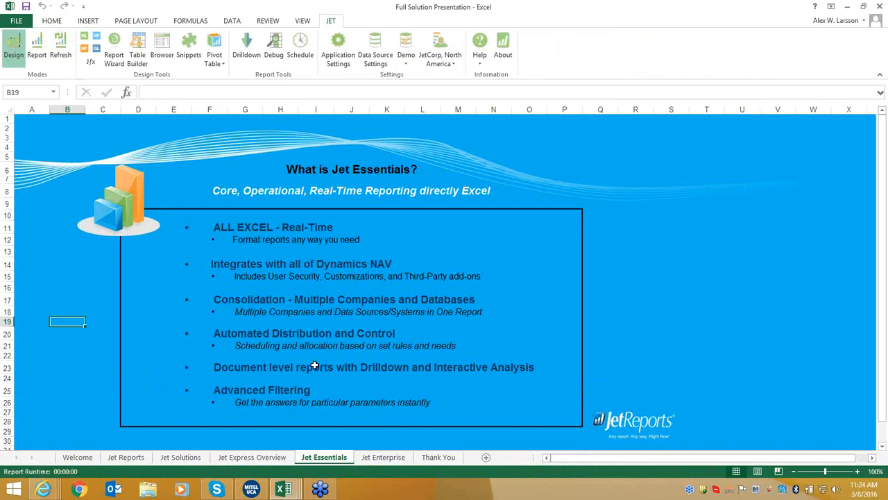
{"action": "left_click", "coordinate": [383, 457]}
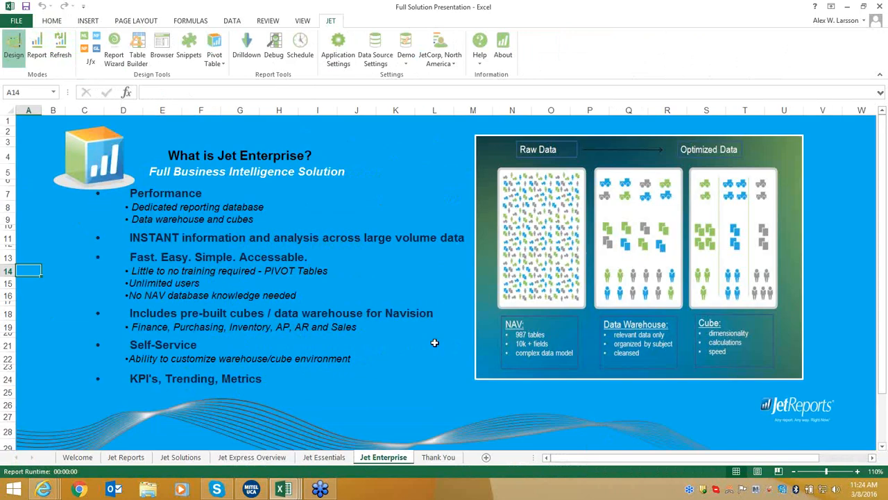
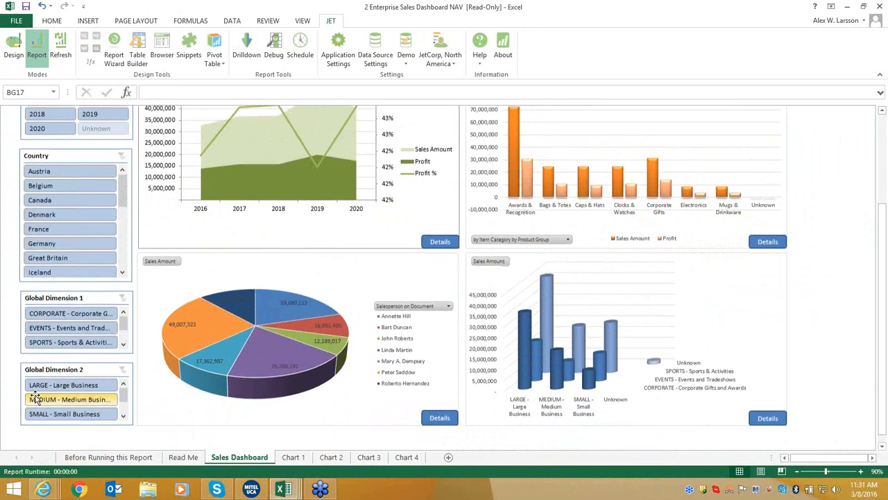
Scroll to the top of the Sales Dashboard so the title and the Company, Year and Country slicers show.
{"action": "scroll", "coordinate": [36, 399], "scroll_direction": "up", "scroll_amount": 2}
{"action": "scroll", "coordinate": [40, 389], "scroll_direction": "up", "scroll_amount": 2}
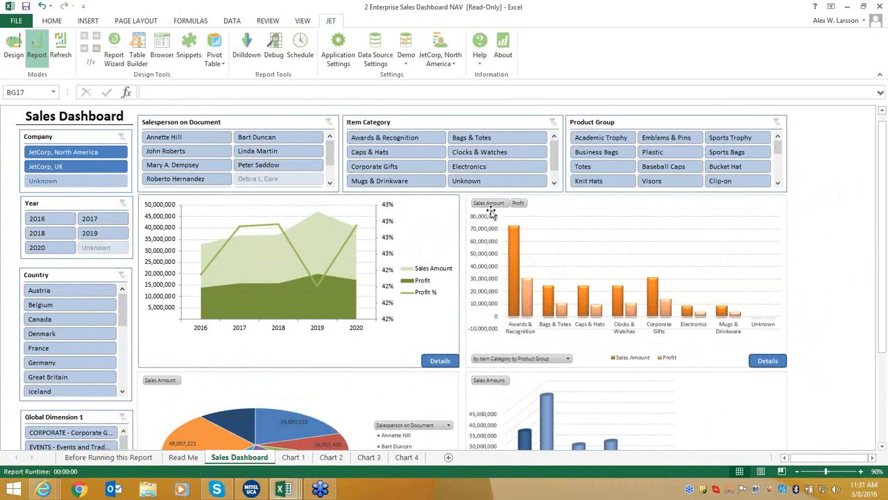
Filter the dashboard slicers to JetCorp, North America and the years 2016, 2017 and 2018.
{"action": "left_click", "coordinate": [84, 155]}
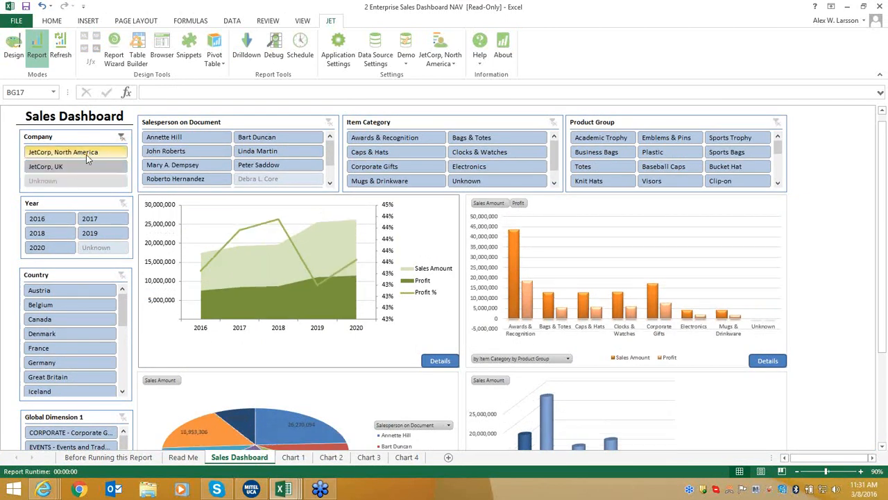
{"action": "left_click_drag", "start_coordinate": [59, 220], "coordinate": [94, 219]}
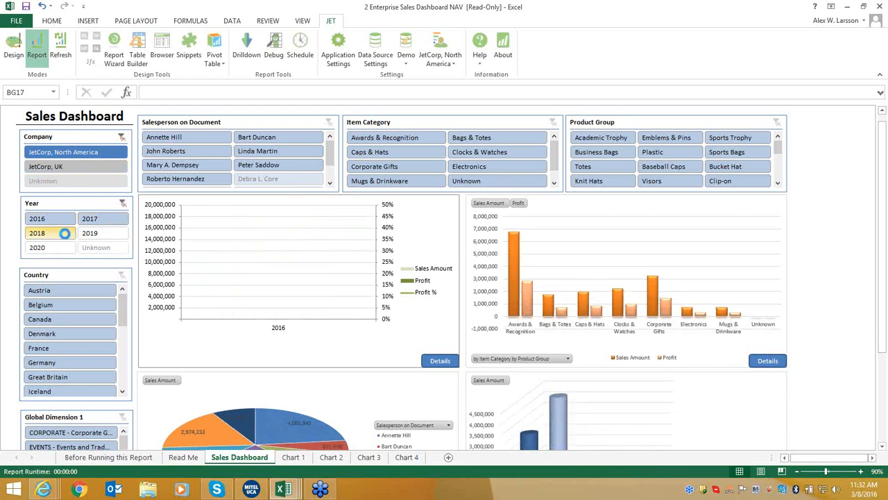
{"action": "left_click", "coordinate": [64, 233], "text": "ctrl"}
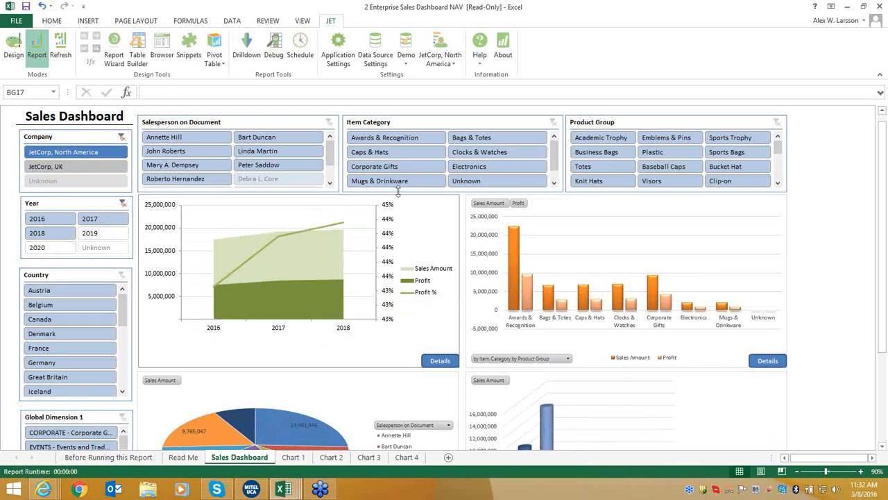
Create a new blank workbook, Book4, with the JET ribbon showing.
{"action": "left_click", "coordinate": [23, 22]}
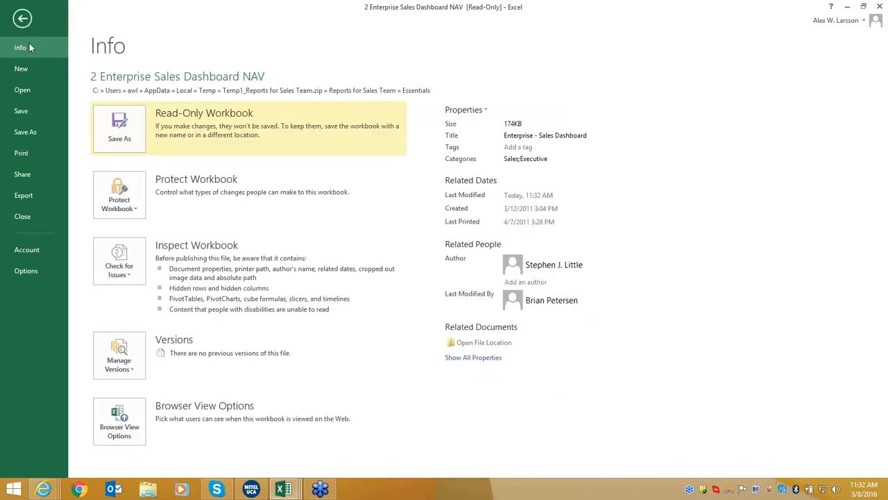
{"action": "left_click", "coordinate": [39, 90]}
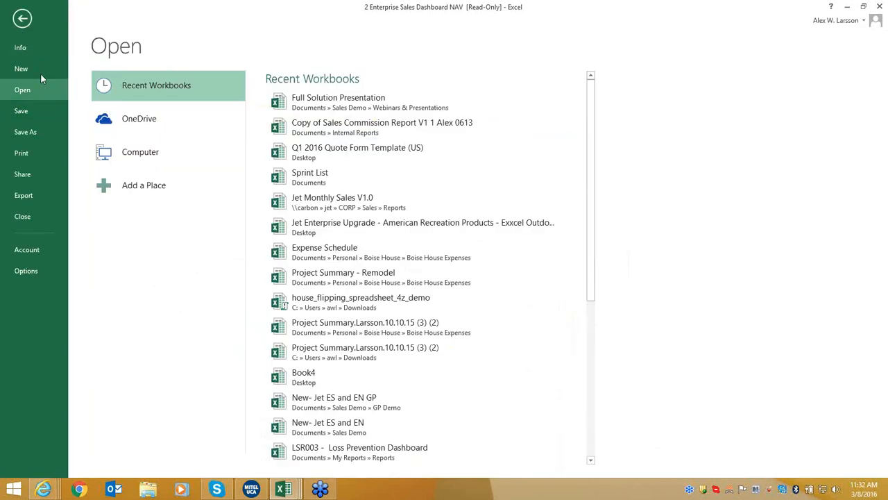
{"action": "left_click", "coordinate": [42, 72]}
{"action": "left_click", "coordinate": [181, 196]}
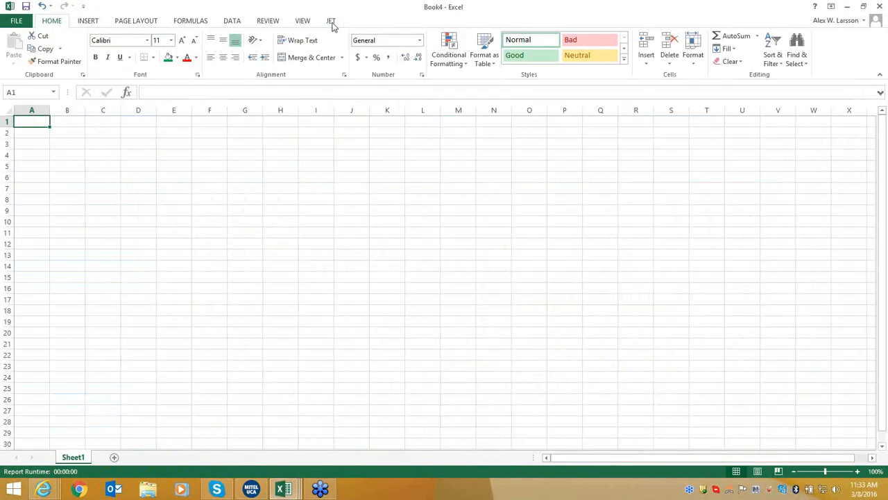
{"action": "left_click", "coordinate": [331, 22]}
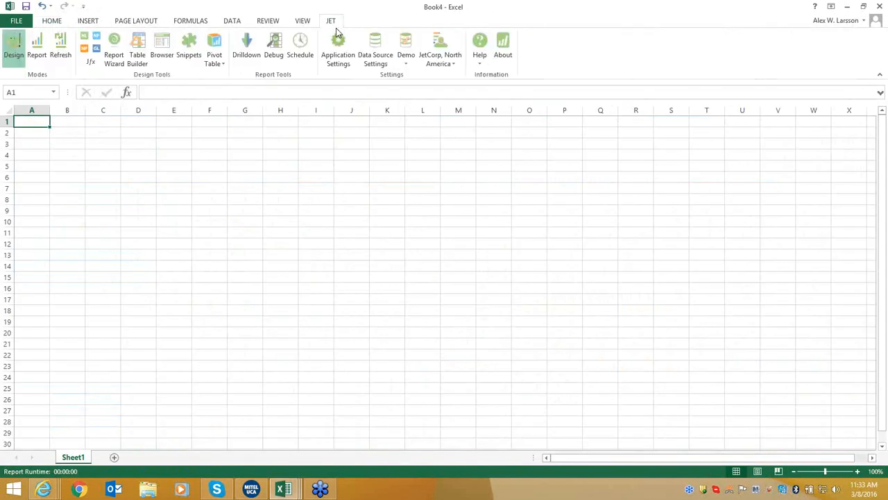
Start a Jet pivot table with NAV Cubes chosen as the data source.
{"action": "left_click", "coordinate": [220, 46]}
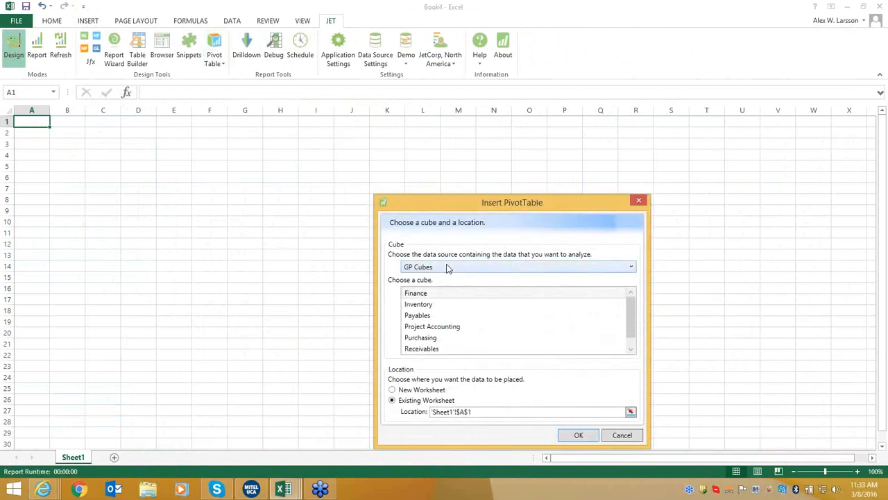
{"action": "left_click", "coordinate": [447, 267]}
{"action": "left_click", "coordinate": [448, 319]}
{"action": "left_click", "coordinate": [461, 270]}
{"action": "left_click", "coordinate": [466, 313]}
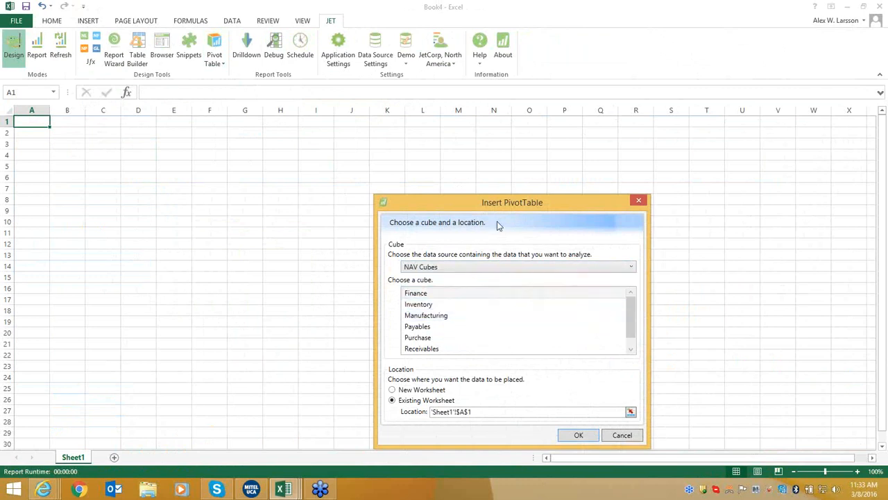
{"action": "left_click_drag", "start_coordinate": [504, 202], "coordinate": [433, 157]}
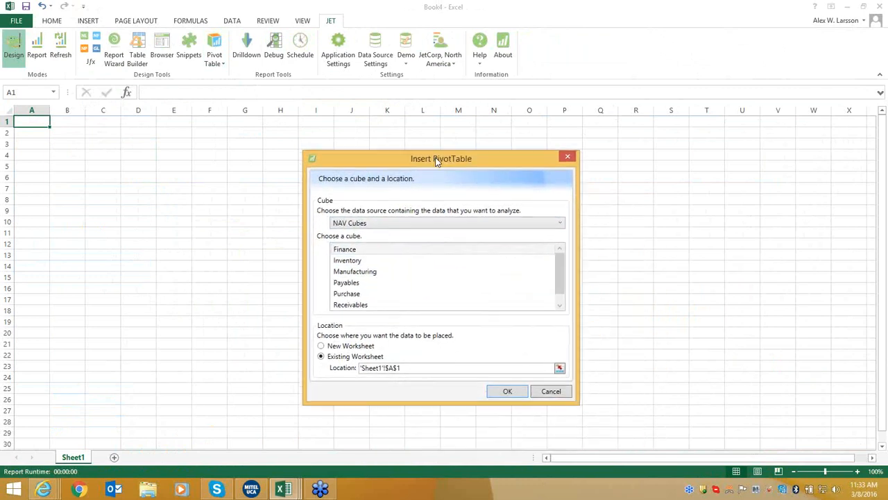
Insert the pivot from the Sales cube, then close Book4 without saving.
{"action": "left_click", "coordinate": [425, 252]}
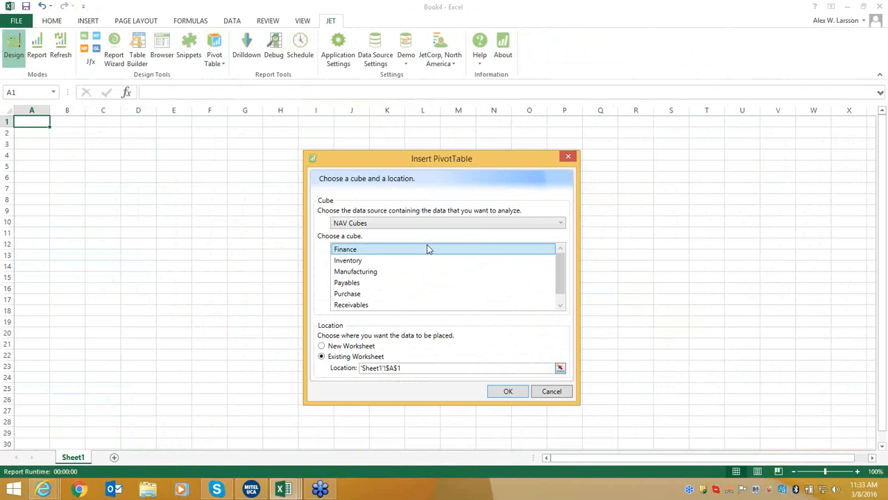
{"action": "key", "text": "Down"}
{"action": "key", "text": "Down"}
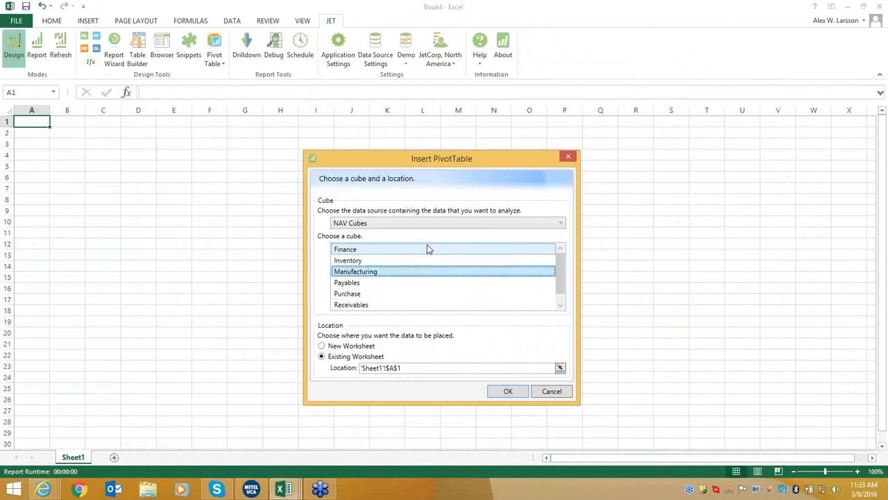
{"action": "key", "text": "Down"}
{"action": "key", "text": "Down"}
{"action": "key", "text": "Down"}
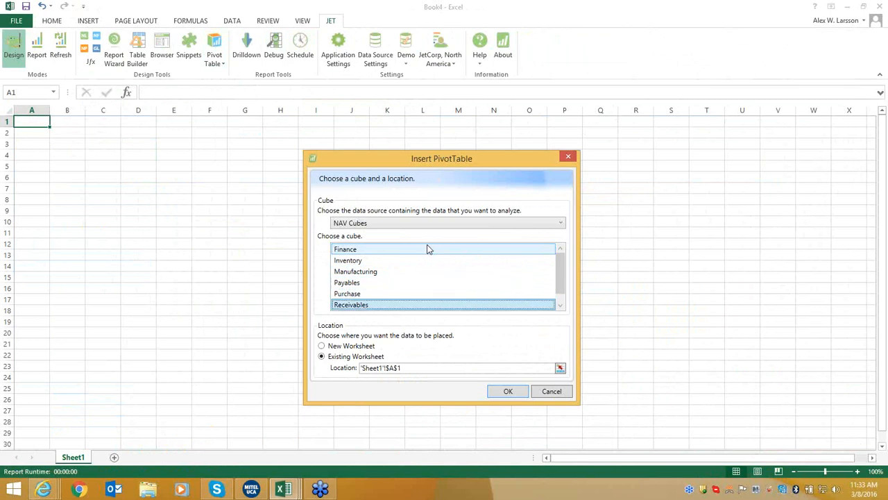
{"action": "key", "text": "Down"}
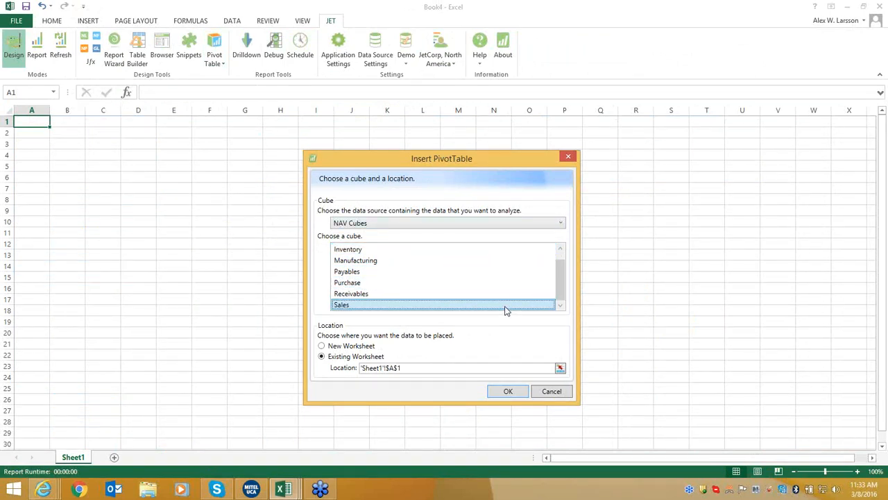
{"action": "key", "text": "Return"}
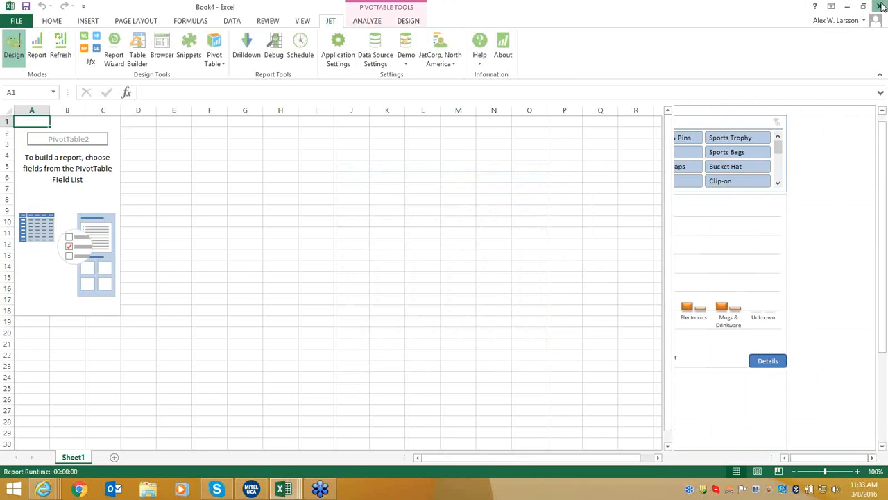
{"action": "left_click", "coordinate": [881, 5]}
{"action": "left_click", "coordinate": [442, 256]}
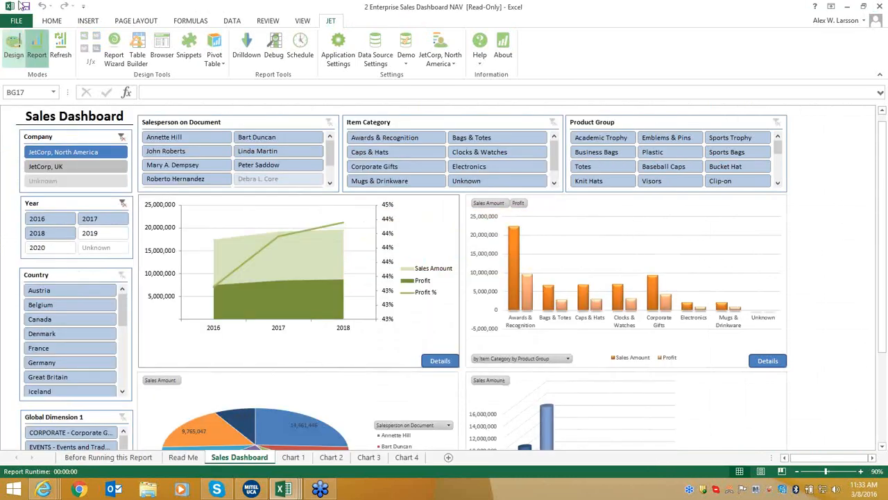
Create a new blank workbook, Book5.
{"action": "left_click", "coordinate": [16, 20]}
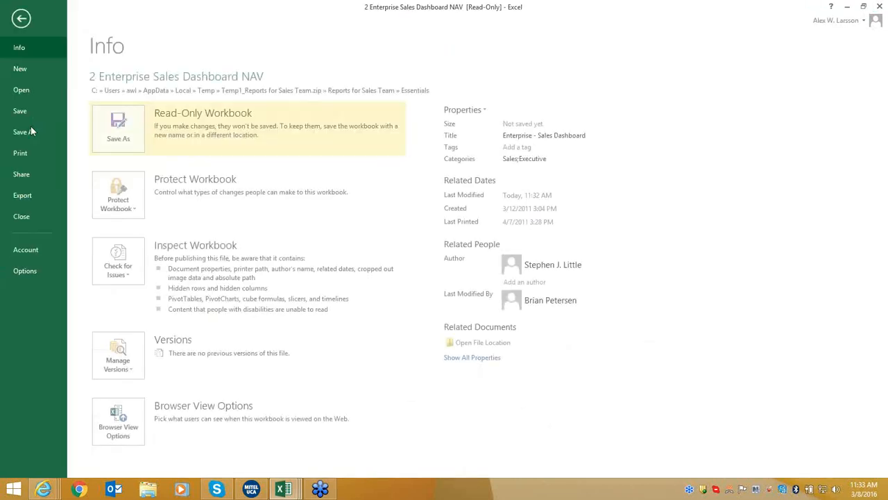
{"action": "left_click", "coordinate": [36, 71]}
{"action": "left_click", "coordinate": [146, 212]}
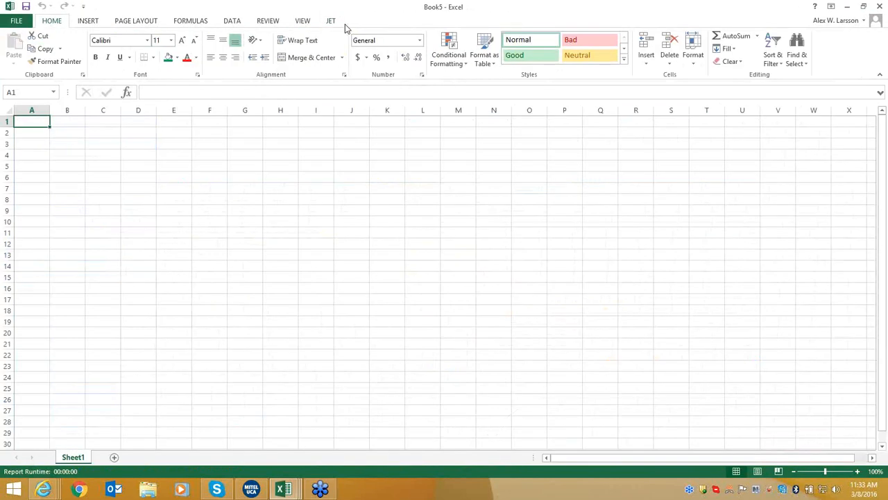
Insert a Jet pivot table connected to the NAV Cubes Sales cube.
{"action": "left_click", "coordinate": [331, 21]}
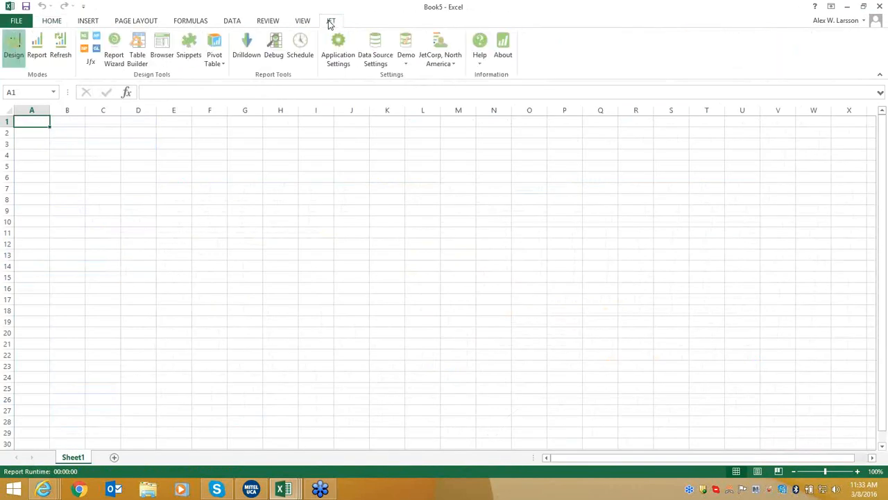
{"action": "left_click", "coordinate": [215, 50]}
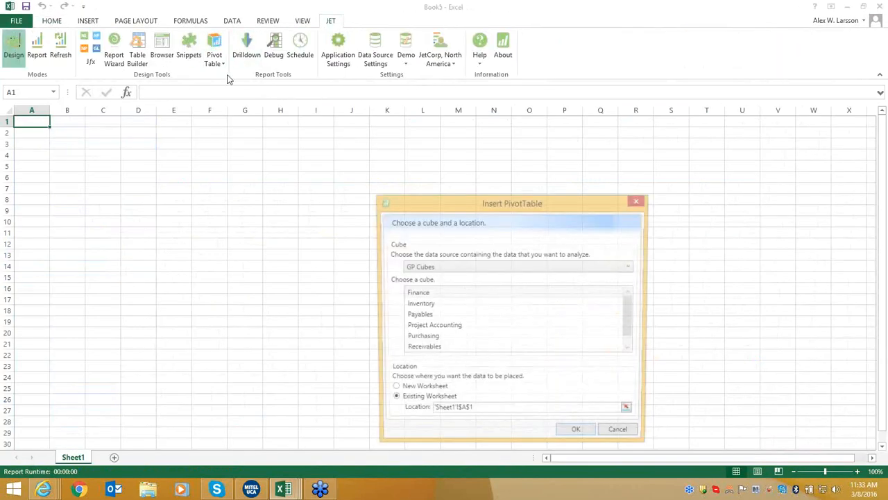
{"action": "left_click", "coordinate": [477, 271]}
{"action": "left_click", "coordinate": [469, 312]}
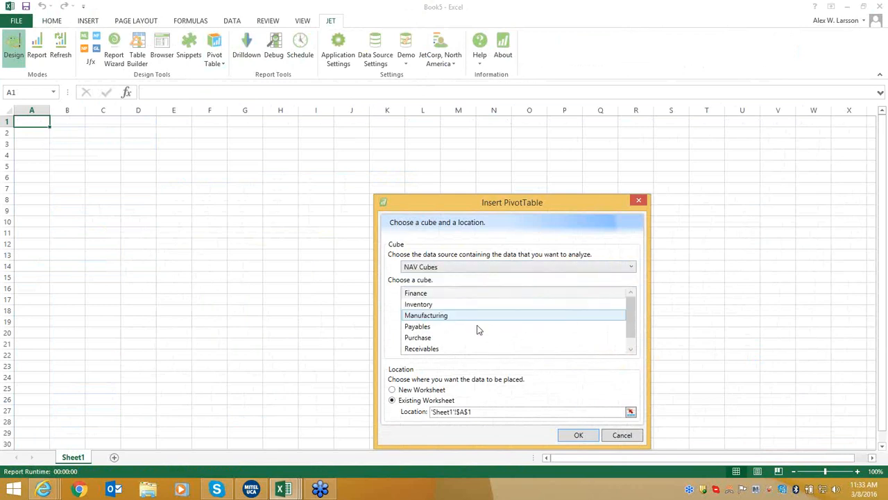
{"action": "left_click", "coordinate": [478, 336]}
{"action": "double_click", "coordinate": [467, 348]}
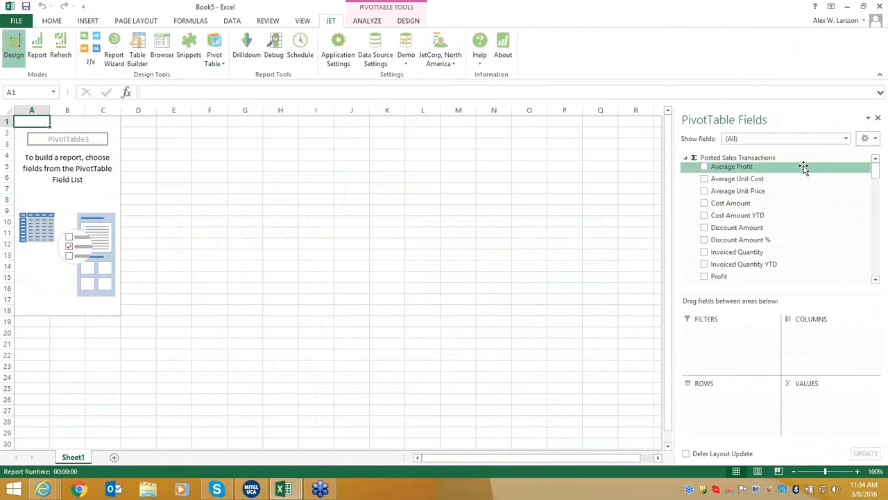
Add Sales Amount, Profit and Profit % as pivot values, totalling 194,097,269, 82,818,412 and 42.67%.
{"action": "left_click_drag", "start_coordinate": [875, 168], "coordinate": [874, 178]}
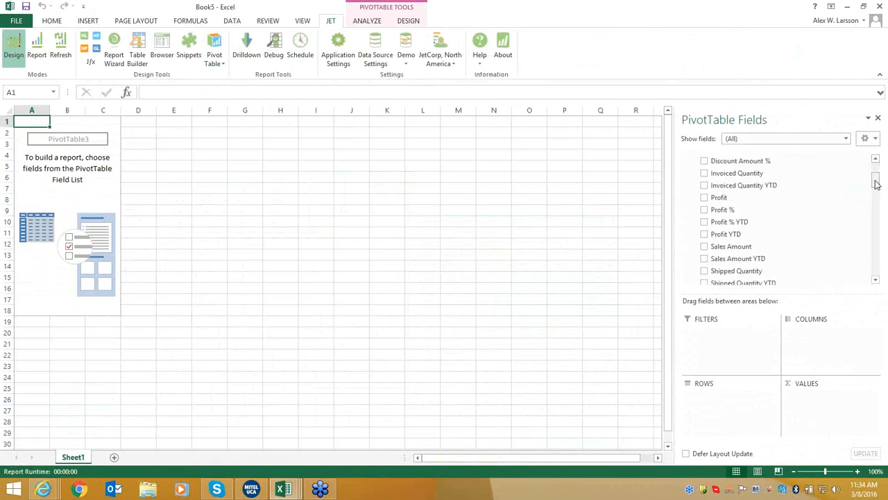
{"action": "left_click", "coordinate": [705, 247]}
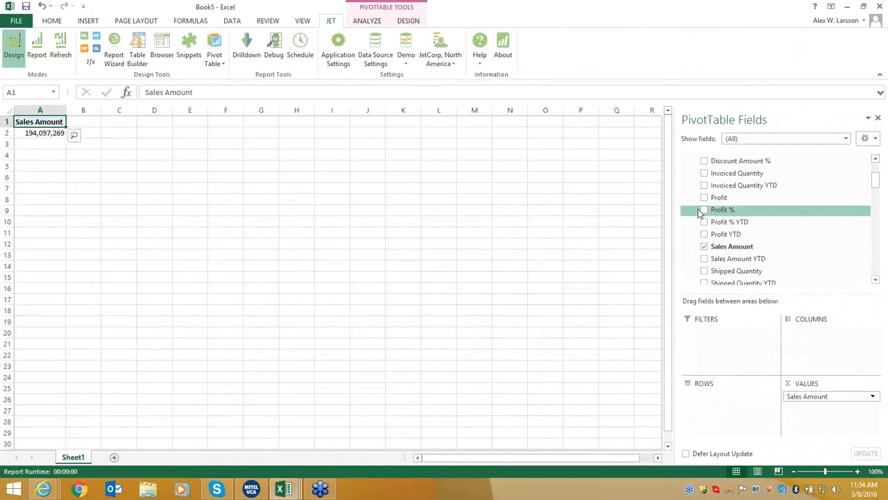
{"action": "left_click", "coordinate": [704, 197]}
{"action": "left_click", "coordinate": [704, 210]}
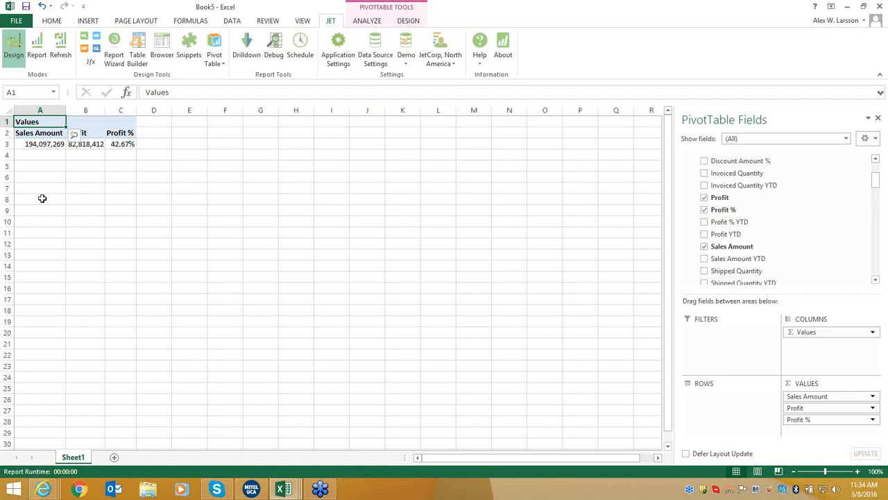
{"action": "left_click", "coordinate": [127, 122]}
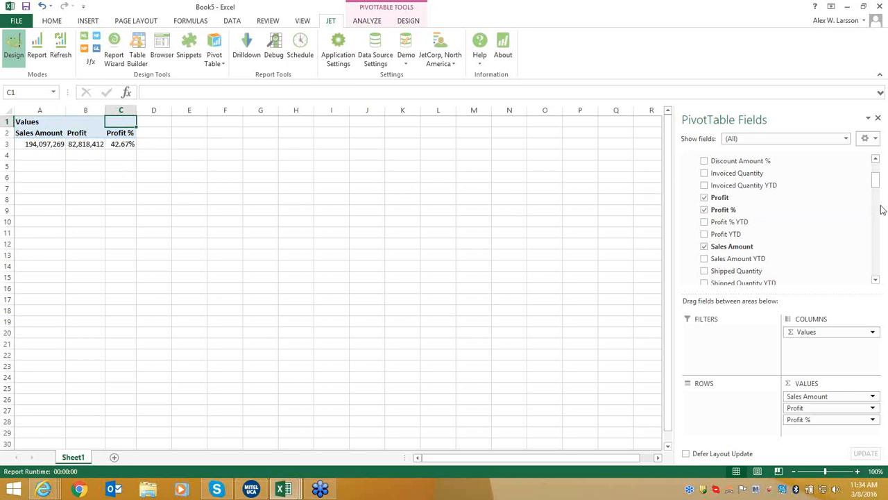
{"action": "left_click_drag", "start_coordinate": [876, 184], "coordinate": [876, 214]}
{"action": "left_click", "coordinate": [697, 245]}
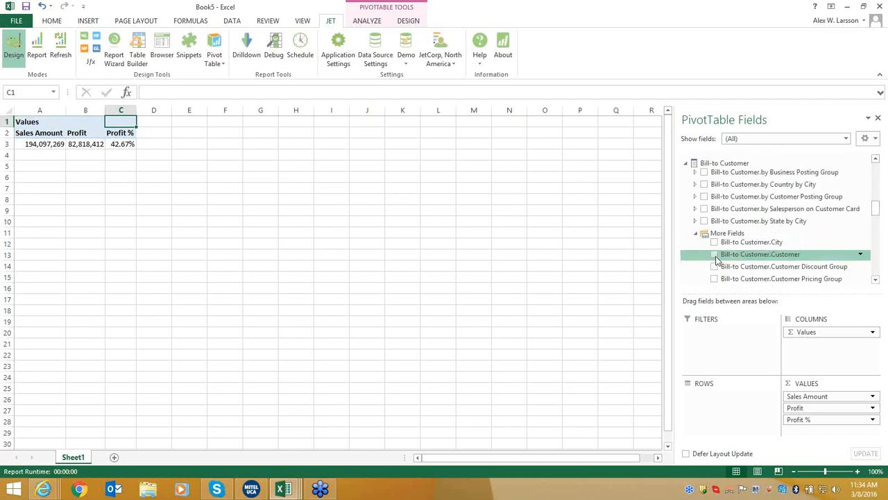
Put Bill-to Customer.Customer on the pivot rows and Date YQMD years across the columns.
{"action": "left_click", "coordinate": [715, 255]}
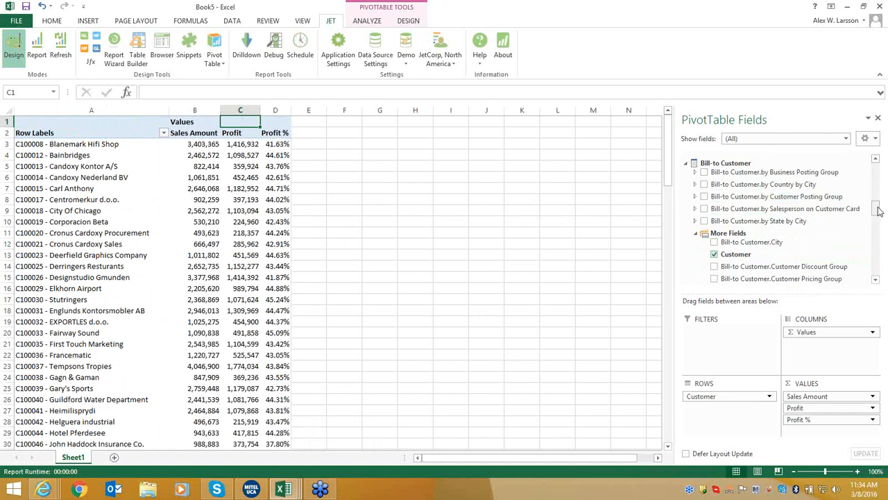
{"action": "left_click_drag", "start_coordinate": [877, 210], "coordinate": [875, 253]}
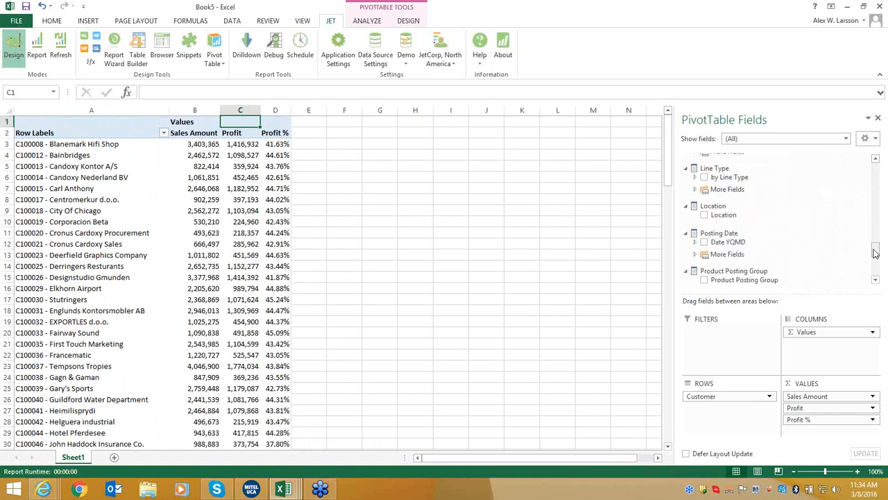
{"action": "left_click", "coordinate": [706, 243]}
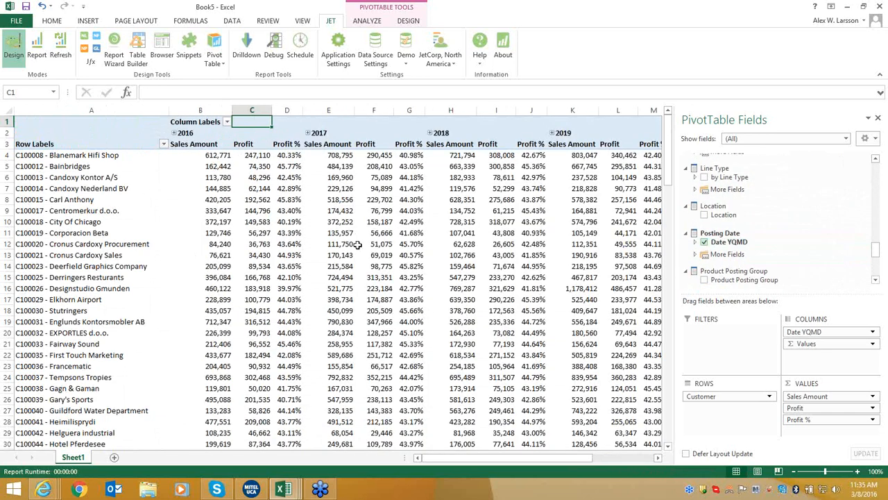
Drill 2017 down to quarters and months and back, then drop Profit % from the values.
{"action": "left_click", "coordinate": [310, 135]}
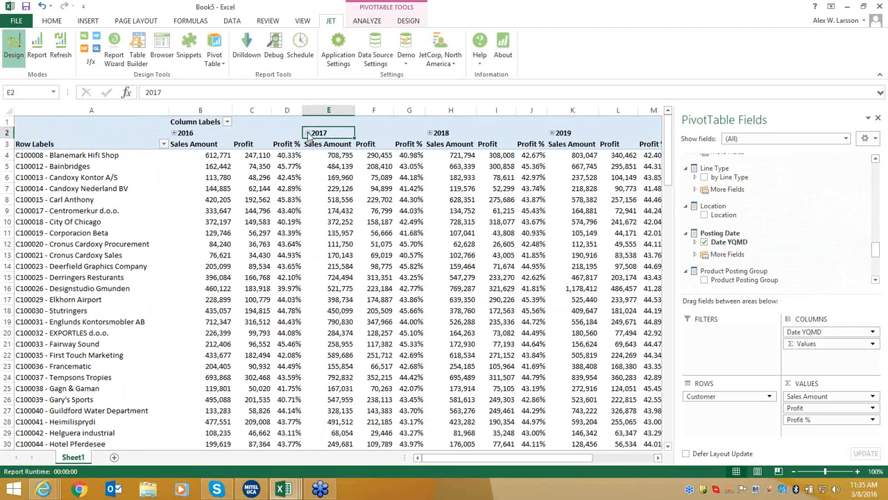
{"action": "left_click", "coordinate": [308, 133]}
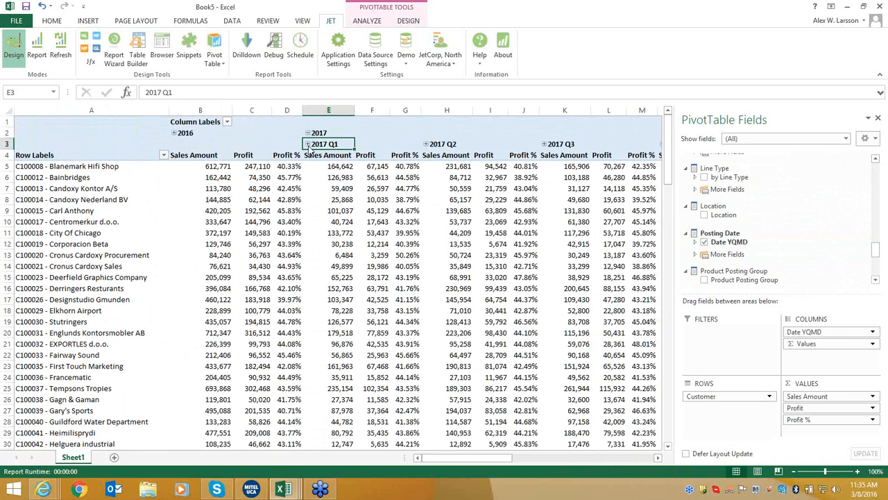
{"action": "left_click", "coordinate": [307, 145]}
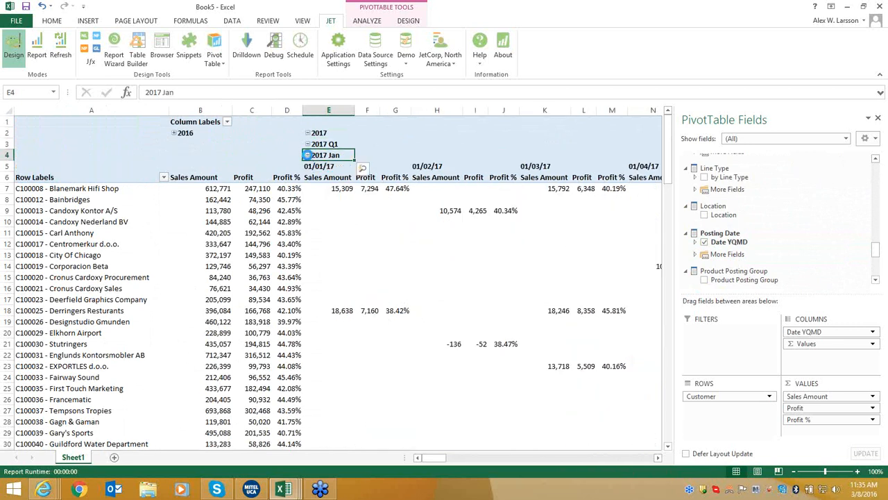
{"action": "left_click", "coordinate": [308, 155]}
{"action": "left_click", "coordinate": [308, 145]}
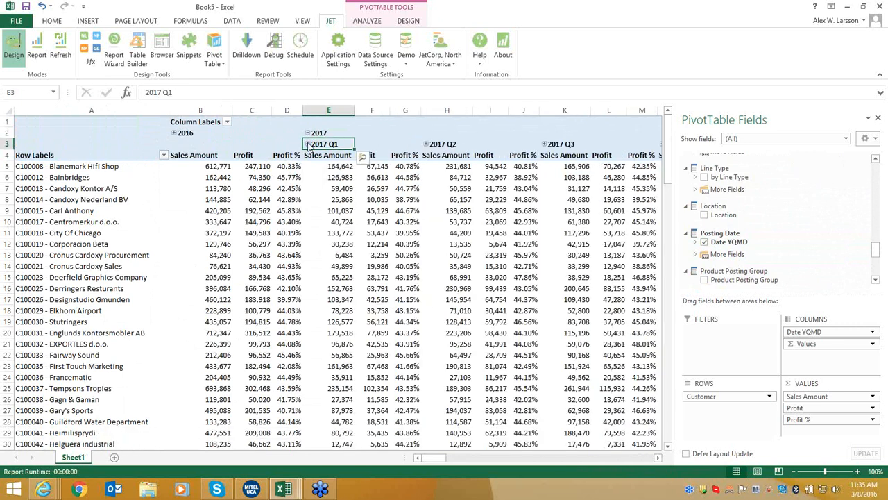
{"action": "left_click", "coordinate": [308, 134]}
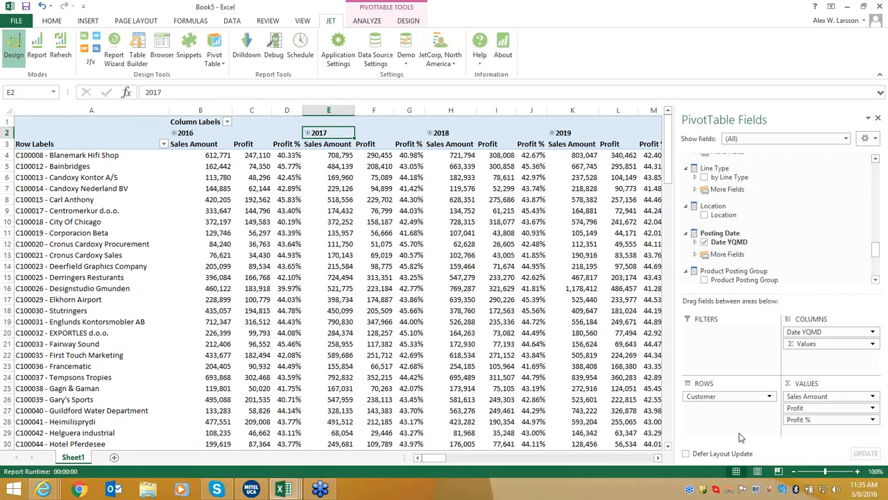
{"action": "left_click_drag", "start_coordinate": [791, 419], "coordinate": [580, 390]}
Remove the customer rows and posting-date columns from the pivot.
{"action": "left_click_drag", "start_coordinate": [724, 402], "coordinate": [536, 386]}
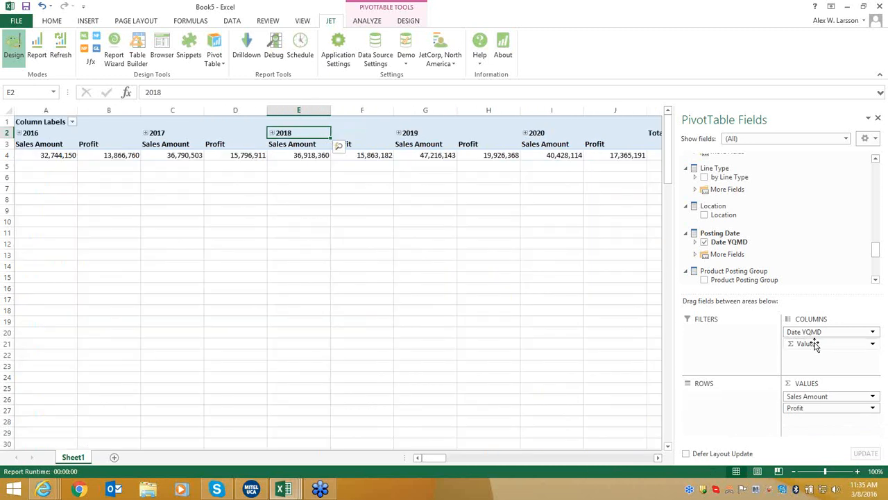
{"action": "left_click_drag", "start_coordinate": [820, 333], "coordinate": [576, 343]}
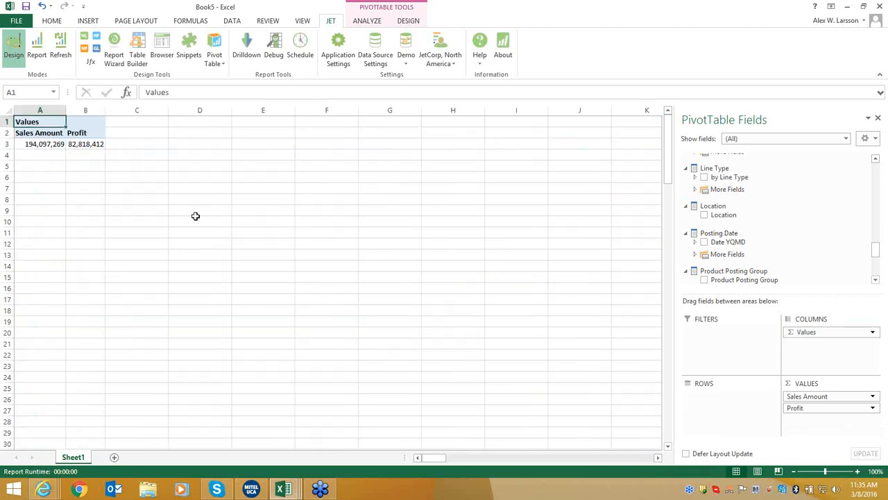
{"action": "left_click", "coordinate": [90, 122]}
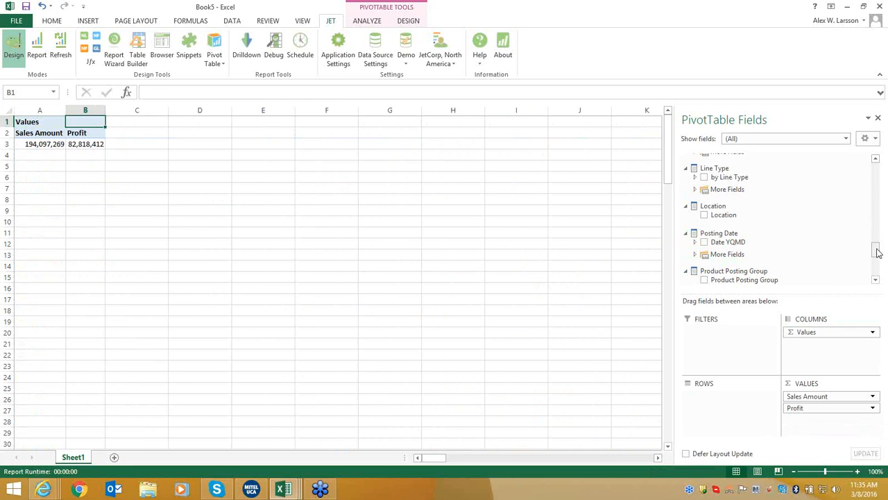
Show Sales Amount and Profit by Salesperson on Document, subdivided by Item Category.
{"action": "left_click_drag", "start_coordinate": [877, 252], "coordinate": [876, 263]}
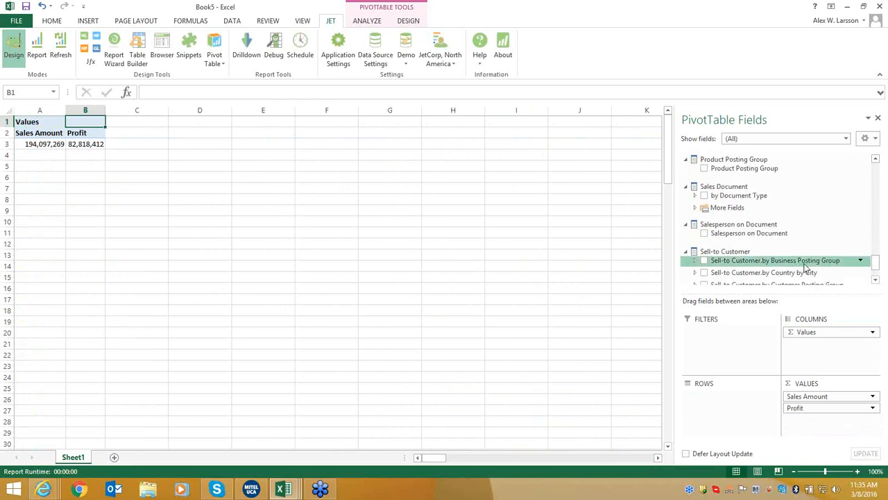
{"action": "left_click", "coordinate": [704, 234]}
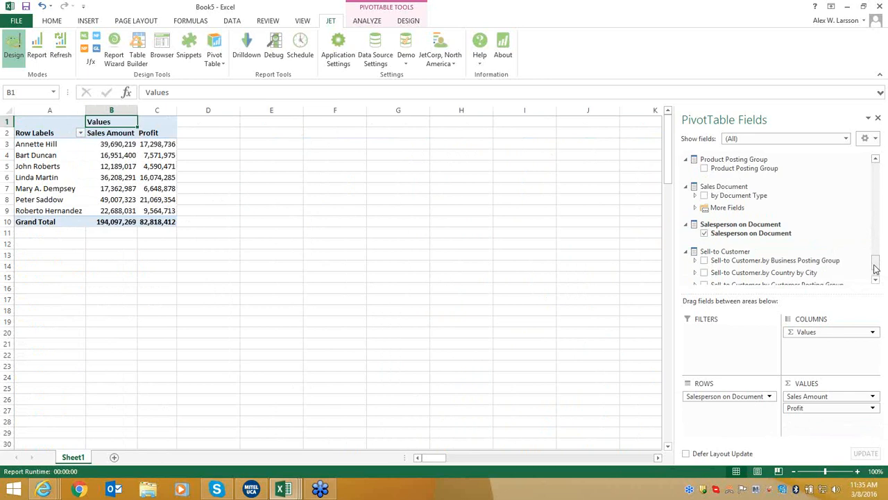
{"action": "left_click_drag", "start_coordinate": [876, 270], "coordinate": [876, 240]}
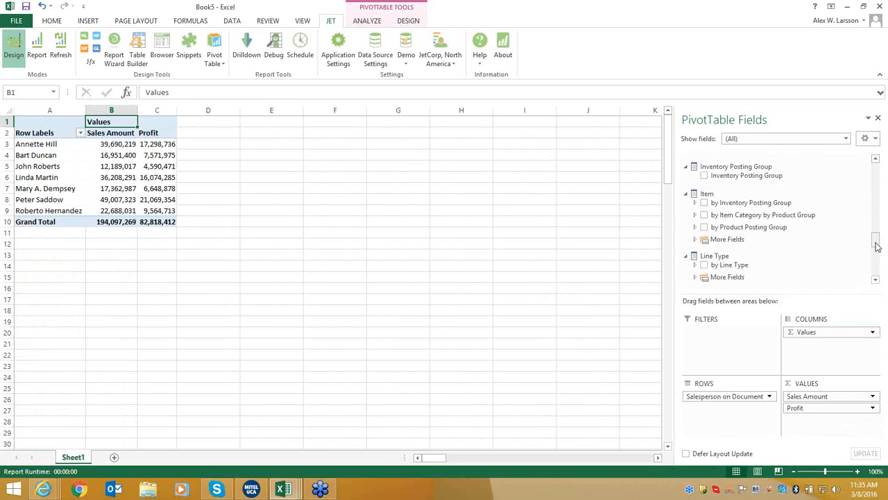
{"action": "left_click", "coordinate": [704, 215]}
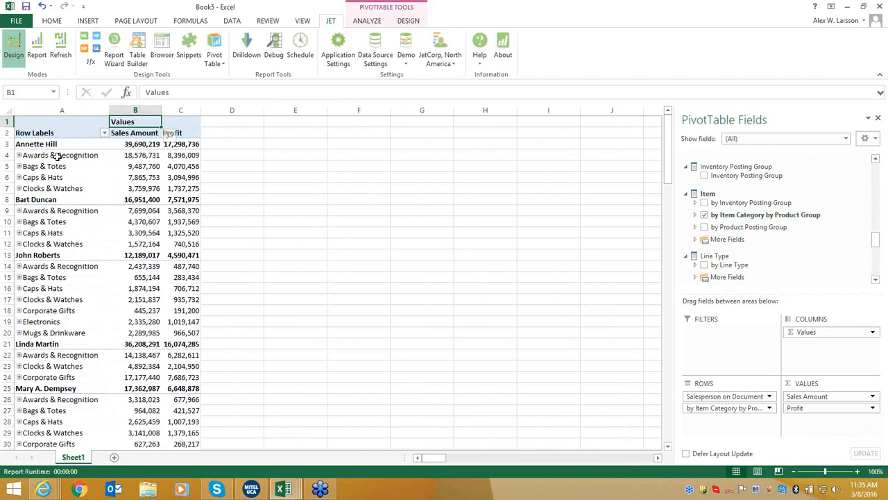
{"action": "left_click", "coordinate": [33, 143]}
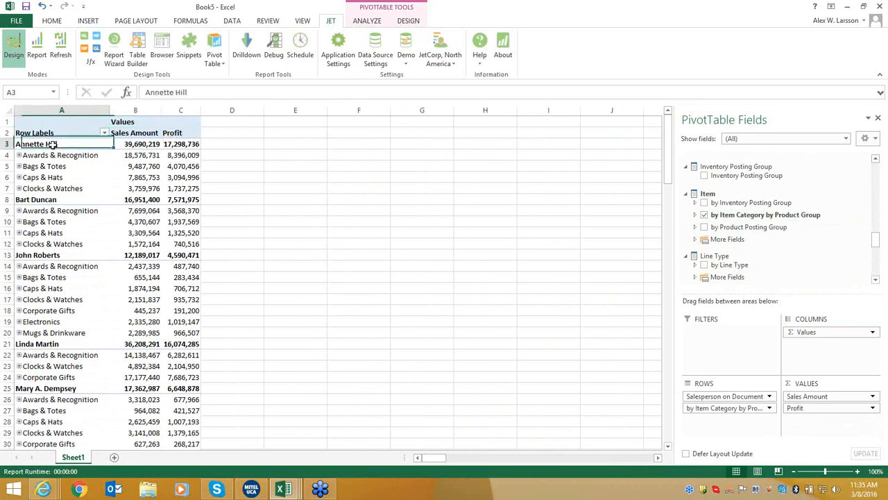
{"action": "left_click", "coordinate": [95, 154]}
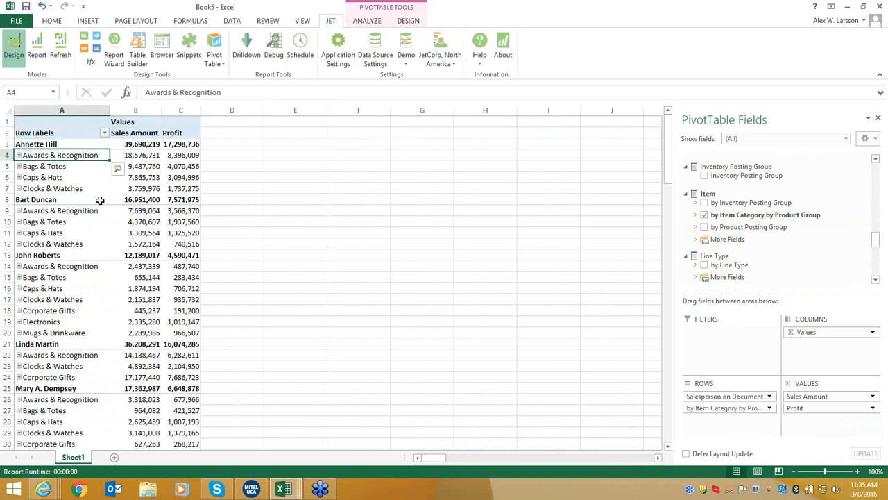
{"action": "left_click", "coordinate": [20, 155]}
{"action": "left_click", "coordinate": [25, 166]}
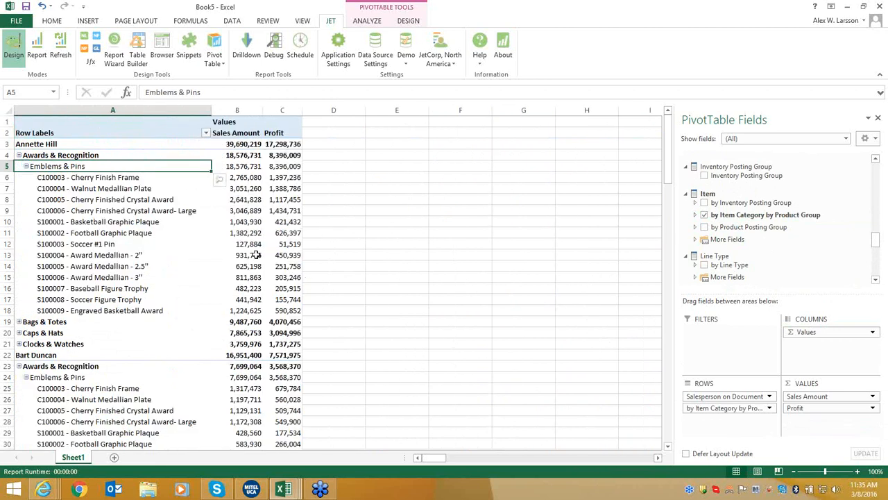
{"action": "left_click", "coordinate": [26, 166]}
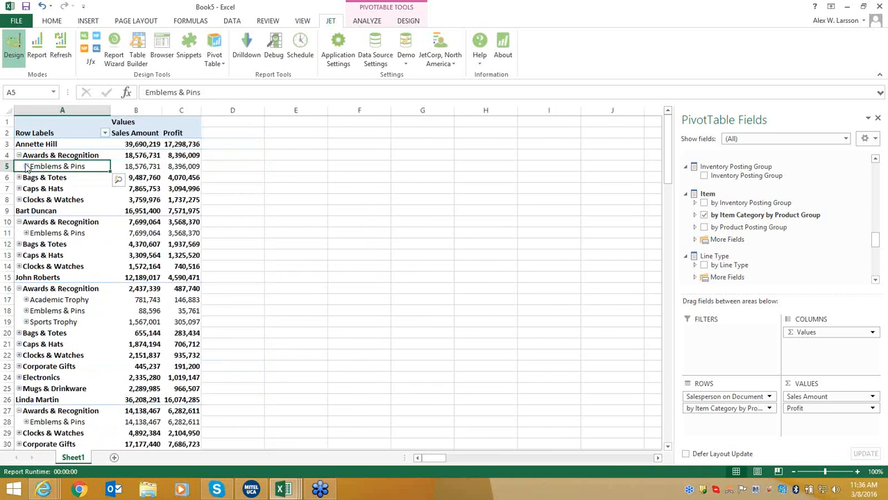
{"action": "left_click", "coordinate": [19, 156]}
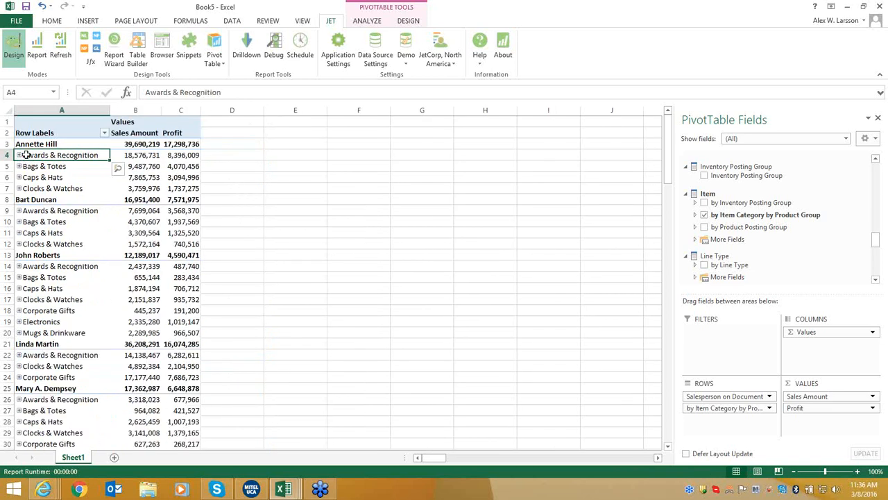
{"action": "left_click", "coordinate": [96, 123]}
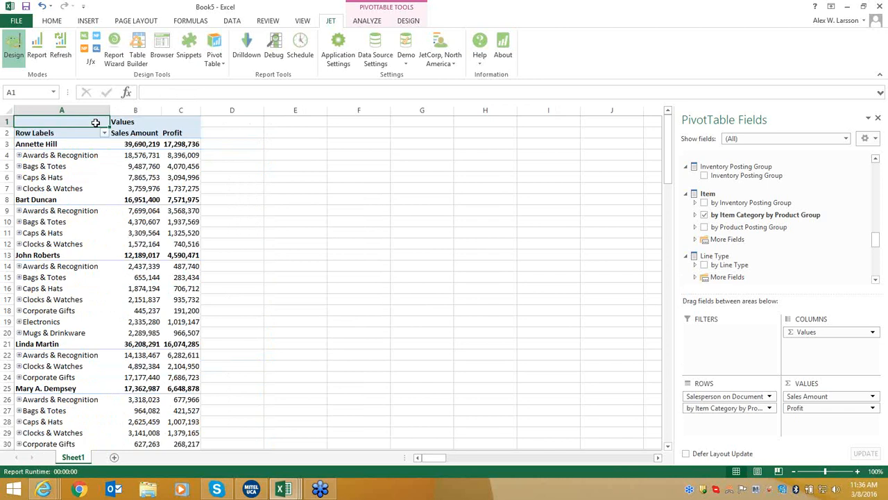
Insert a 3-D clustered column PivotChart, moved and enlarged beside the pivot table.
{"action": "left_click", "coordinate": [88, 22]}
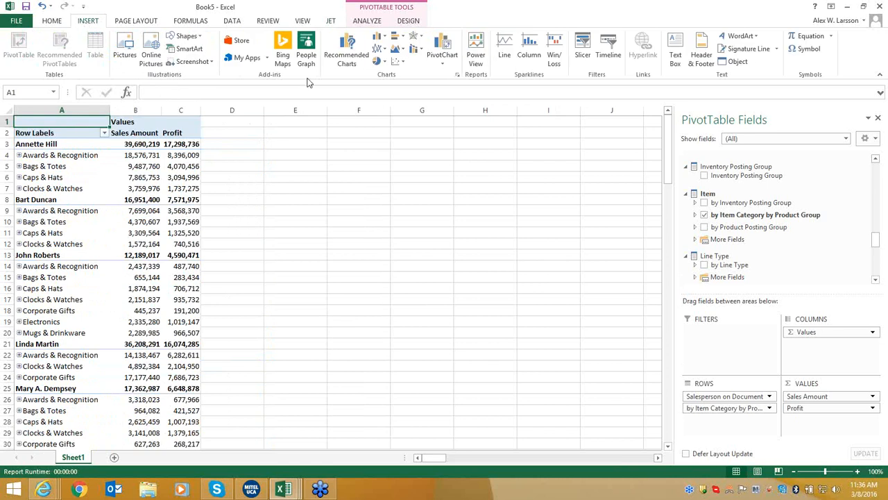
{"action": "left_click", "coordinate": [380, 36]}
{"action": "left_click", "coordinate": [389, 122]}
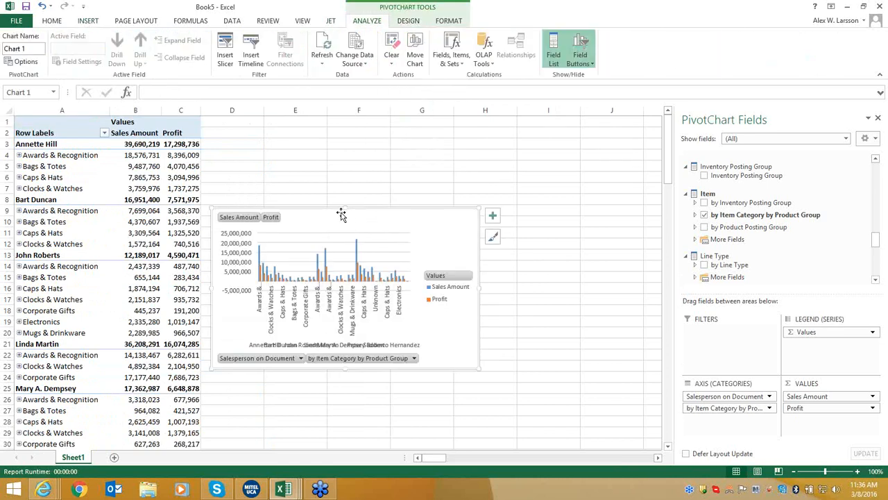
{"action": "left_click_drag", "start_coordinate": [341, 222], "coordinate": [332, 295]}
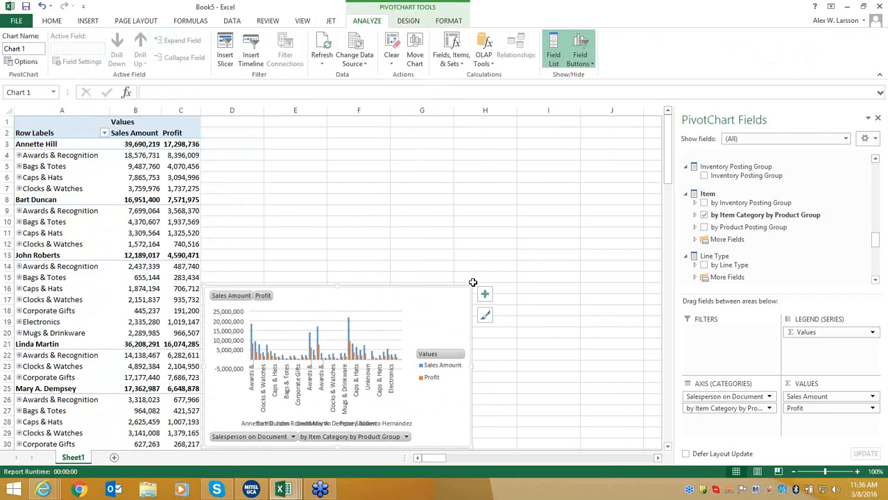
{"action": "left_click_drag", "start_coordinate": [469, 287], "coordinate": [567, 250]}
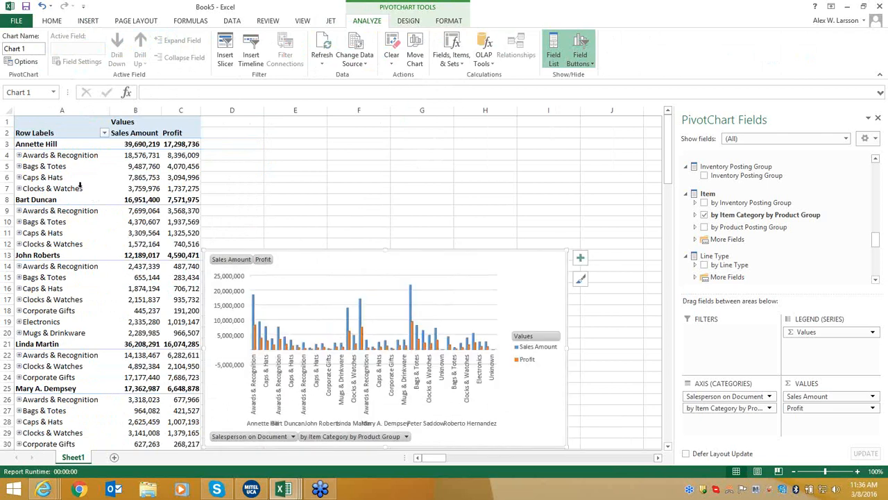
{"action": "left_click", "coordinate": [86, 124]}
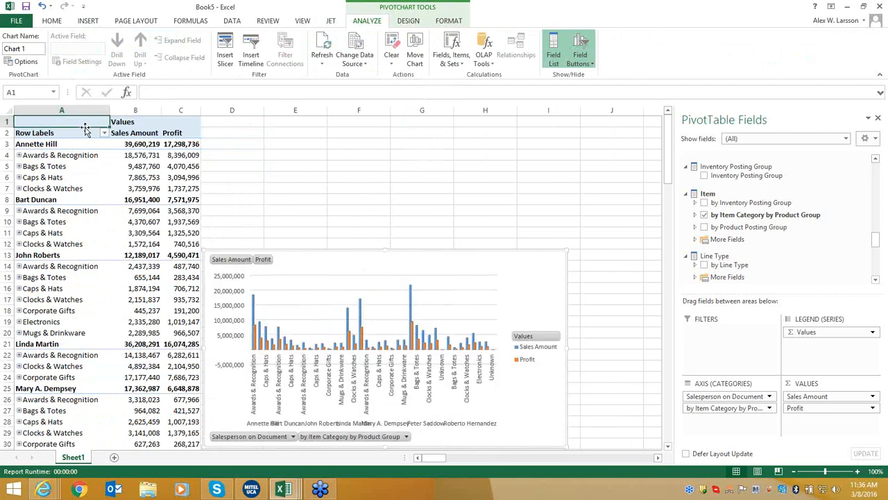
{"action": "left_click", "coordinate": [95, 22]}
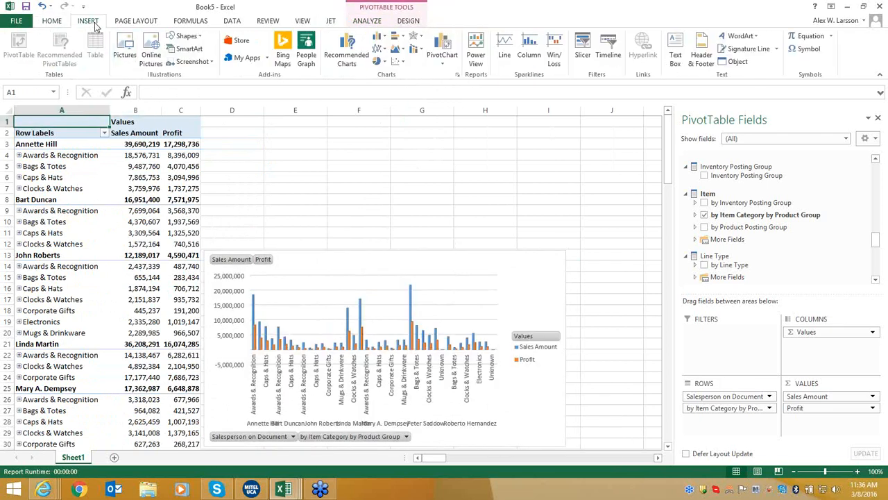
Insert slicers for Global Dimension 1, Item Category, Year and Salesperson on Document.
{"action": "left_click", "coordinate": [583, 56]}
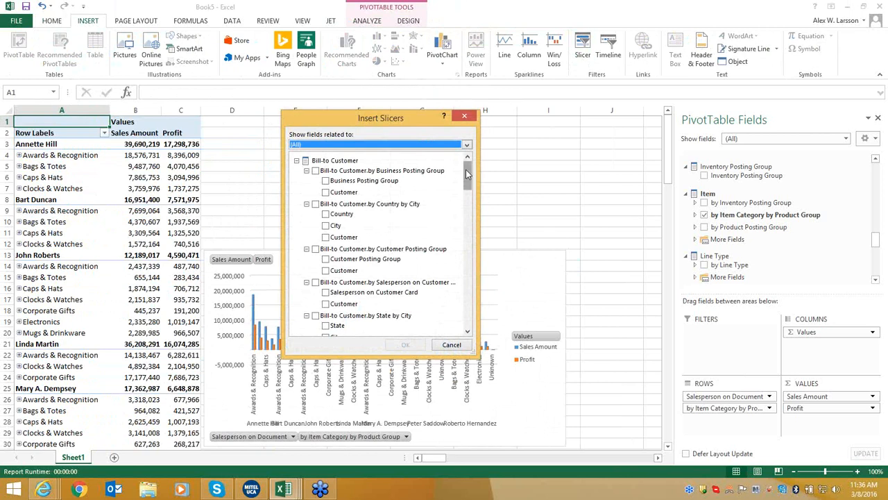
{"action": "left_click_drag", "start_coordinate": [467, 175], "coordinate": [472, 208]}
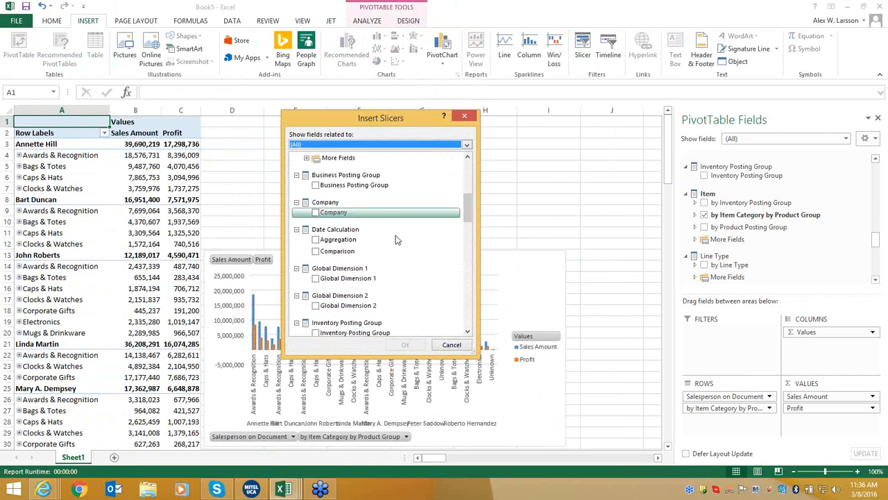
{"action": "left_click", "coordinate": [316, 279]}
{"action": "left_click", "coordinate": [317, 279]}
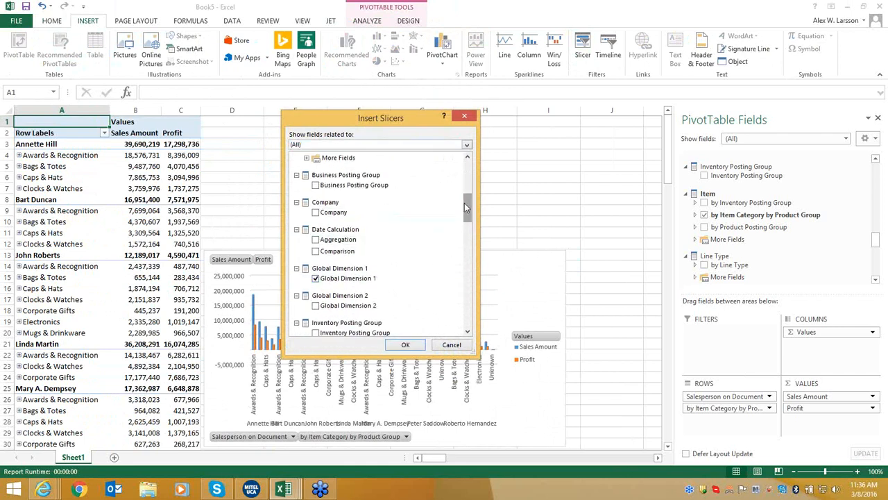
{"action": "left_click_drag", "start_coordinate": [464, 203], "coordinate": [468, 235]}
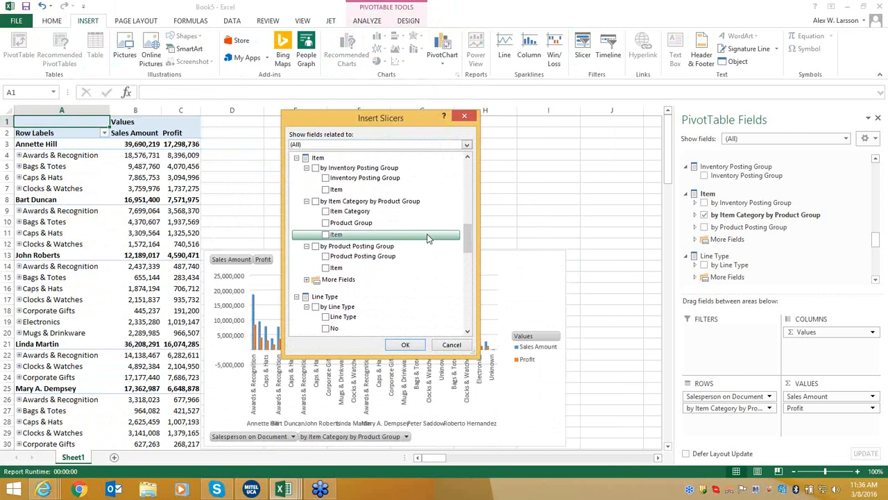
{"action": "left_click", "coordinate": [326, 211]}
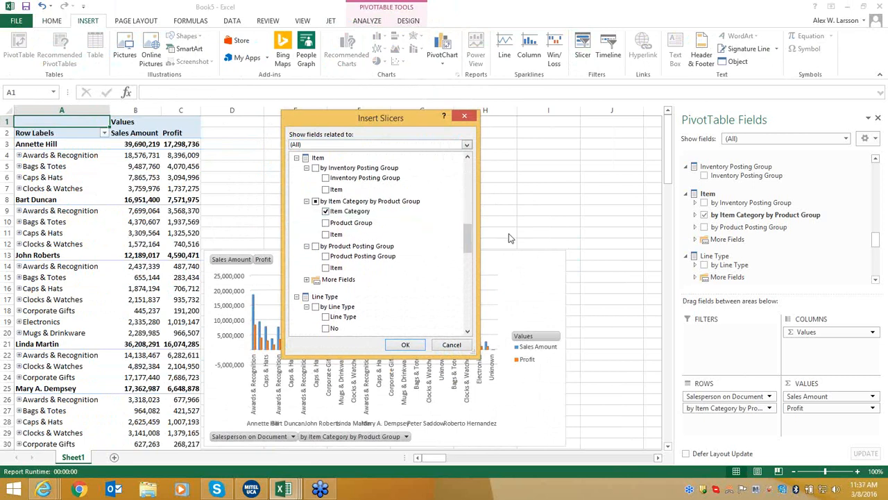
{"action": "left_click_drag", "start_coordinate": [468, 238], "coordinate": [468, 267]}
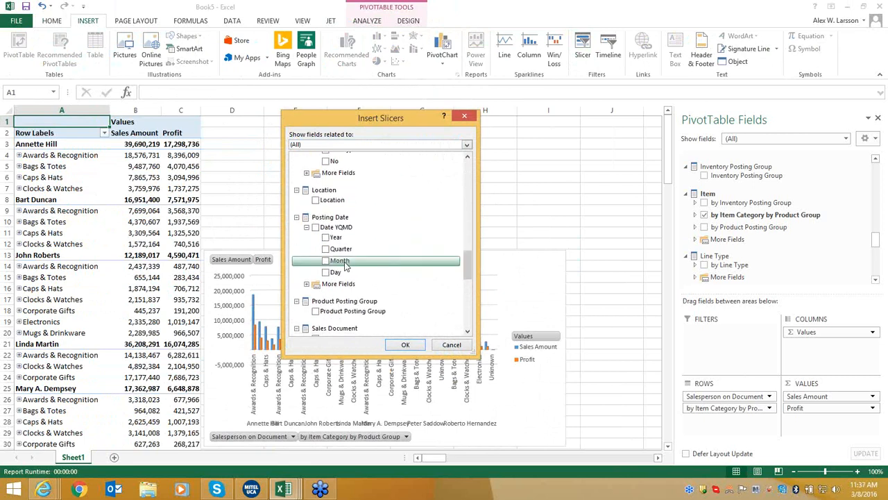
{"action": "left_click_drag", "start_coordinate": [464, 261], "coordinate": [469, 292]}
{"action": "left_click", "coordinate": [317, 235]}
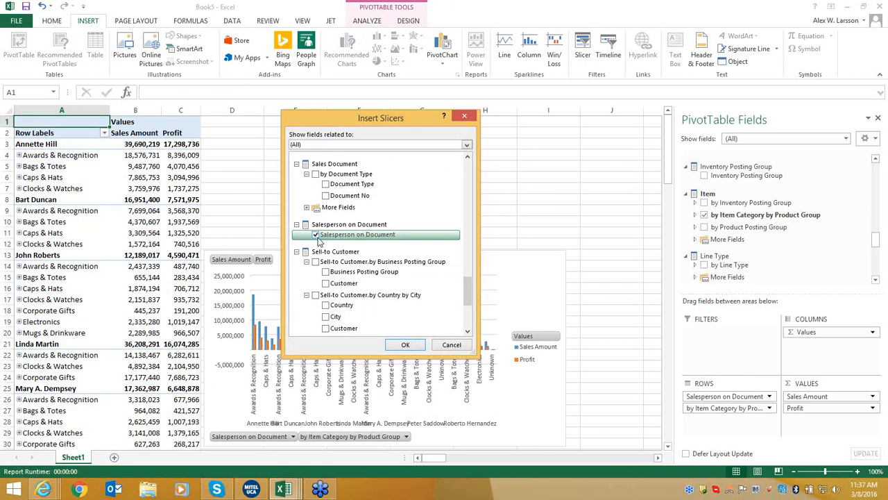
{"action": "left_click", "coordinate": [408, 345]}
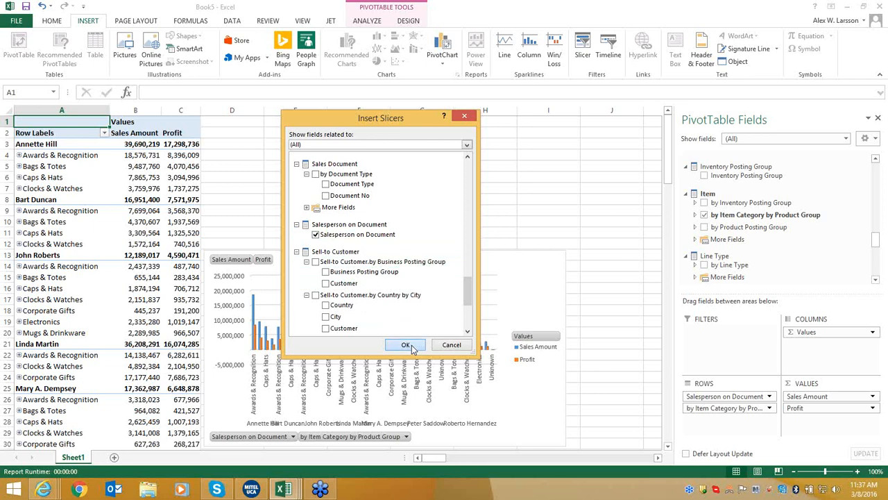
Line up the Global Dimension 1, Item Category and Year slicers in a row beside the pivot.
{"action": "left_click_drag", "start_coordinate": [294, 176], "coordinate": [247, 121]}
{"action": "left_click_drag", "start_coordinate": [328, 223], "coordinate": [362, 143]}
{"action": "left_click_drag", "start_coordinate": [353, 233], "coordinate": [460, 124]}
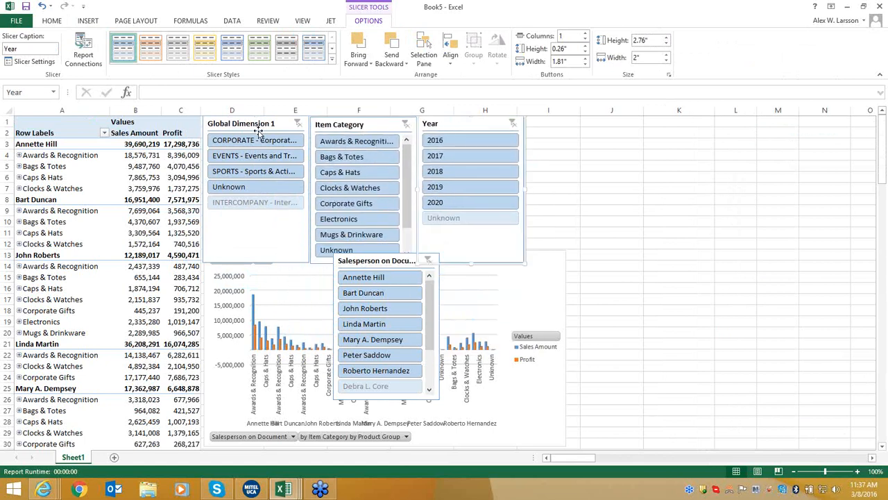
Move the Salesperson slicer beside Year, then filter to 2016 and Awards & Recognition, Bags & Totes, Caps & Hats.
{"action": "left_click_drag", "start_coordinate": [388, 263], "coordinate": [583, 135]}
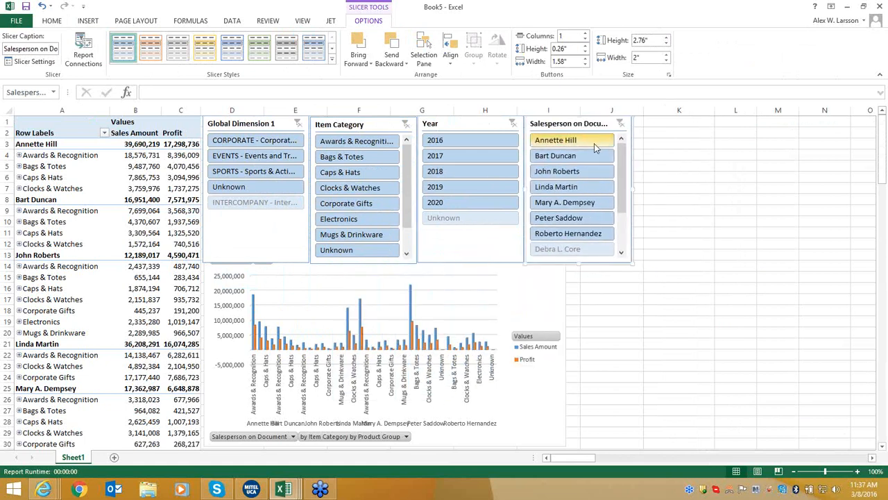
{"action": "left_click", "coordinate": [488, 142]}
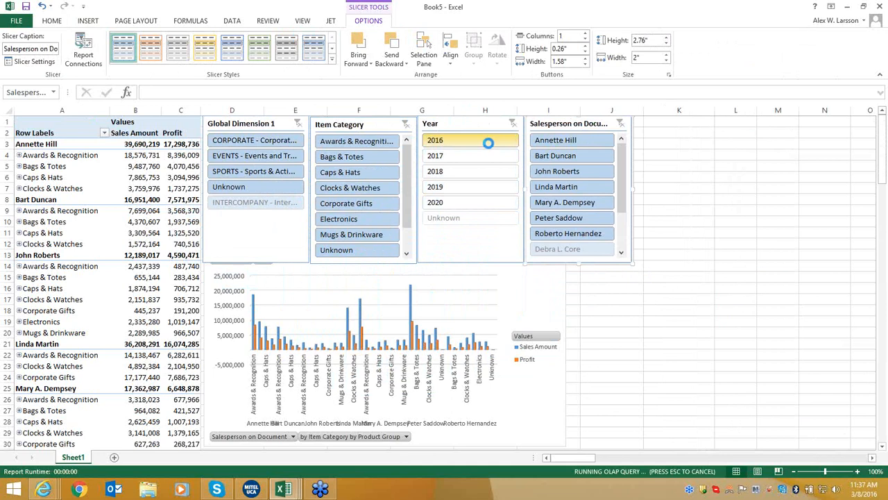
{"action": "left_click", "coordinate": [355, 143]}
{"action": "left_click", "coordinate": [358, 157], "text": "ctrl"}
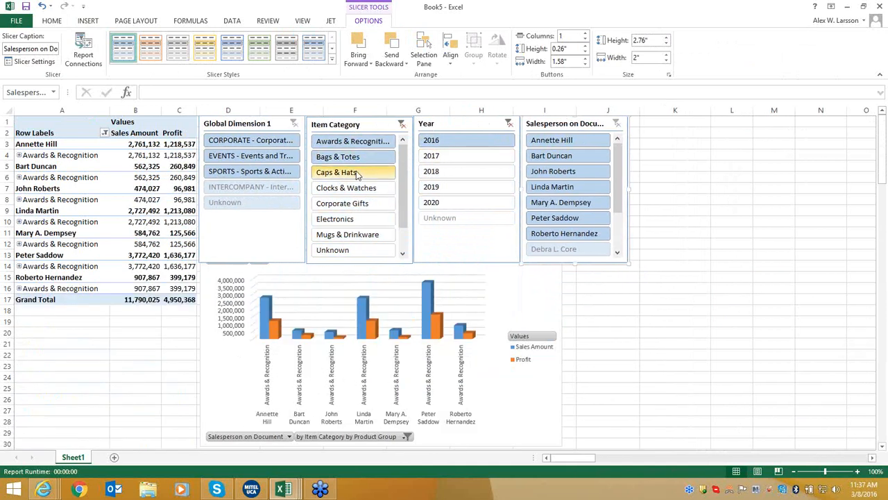
{"action": "left_click", "coordinate": [356, 174], "text": "ctrl"}
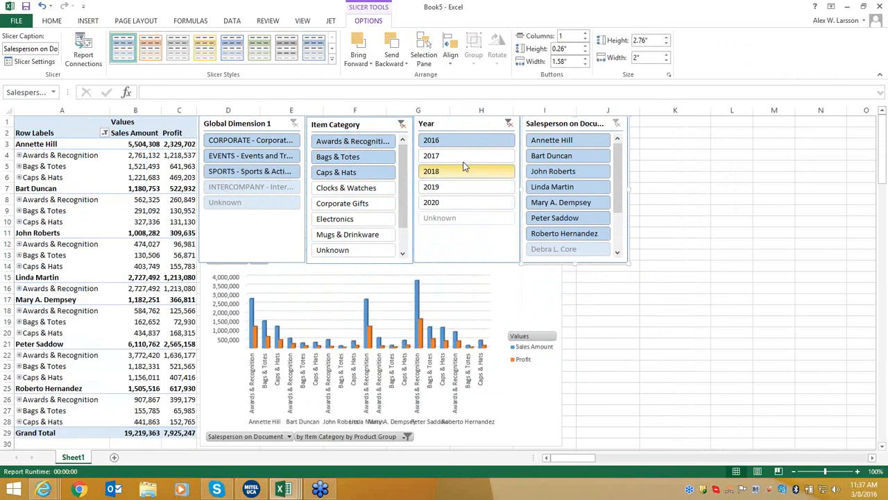
Narrow the pivot and chart to the first three salespeople.
{"action": "left_click", "coordinate": [579, 142]}
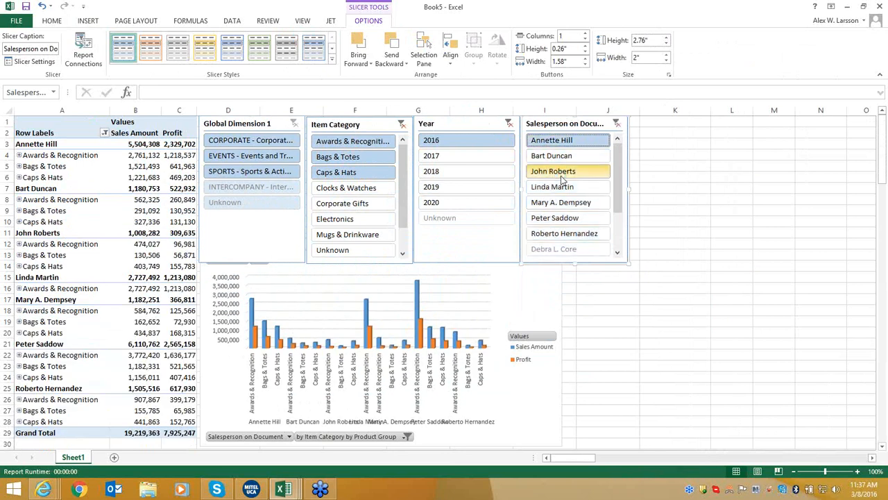
{"action": "left_click", "coordinate": [568, 157], "text": "ctrl"}
{"action": "left_click", "coordinate": [578, 173], "text": "ctrl"}
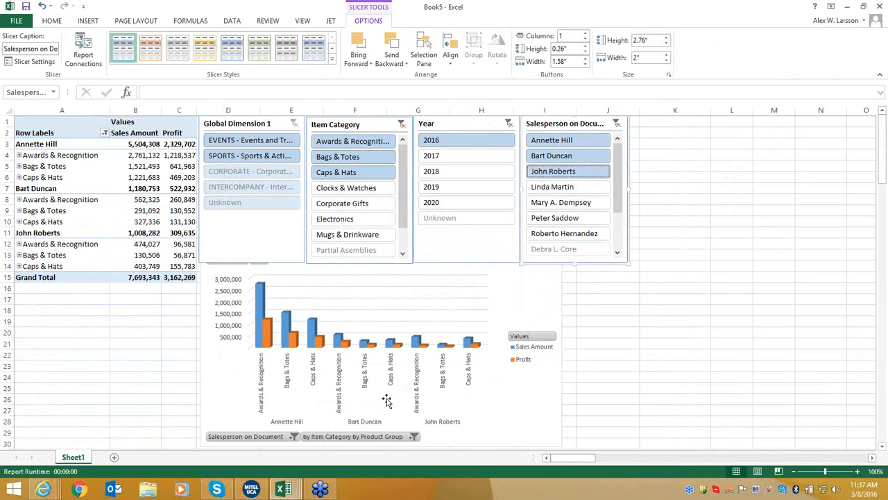
{"action": "left_click", "coordinate": [280, 490]}
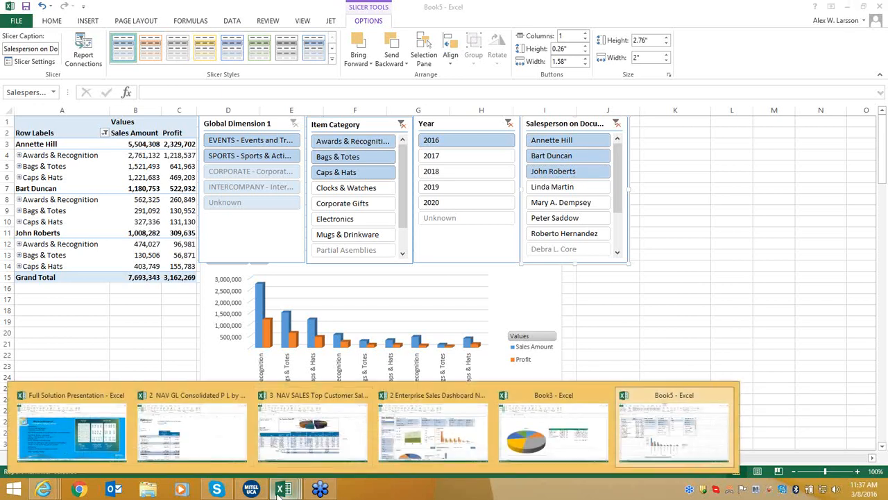
In the 2 Enterprise Sales Dashboard NAV workbook, clear the Year slicer and open the yearly trend chart's details.
{"action": "left_click", "coordinate": [420, 417]}
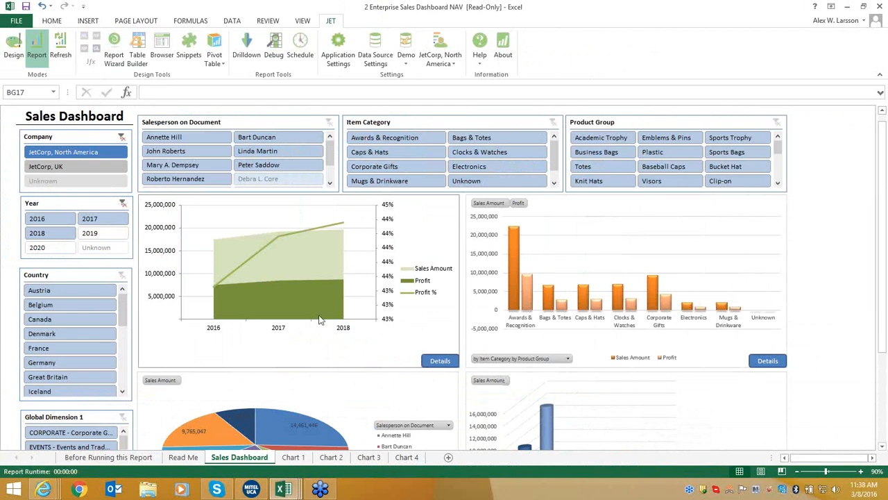
{"action": "left_click", "coordinate": [123, 204]}
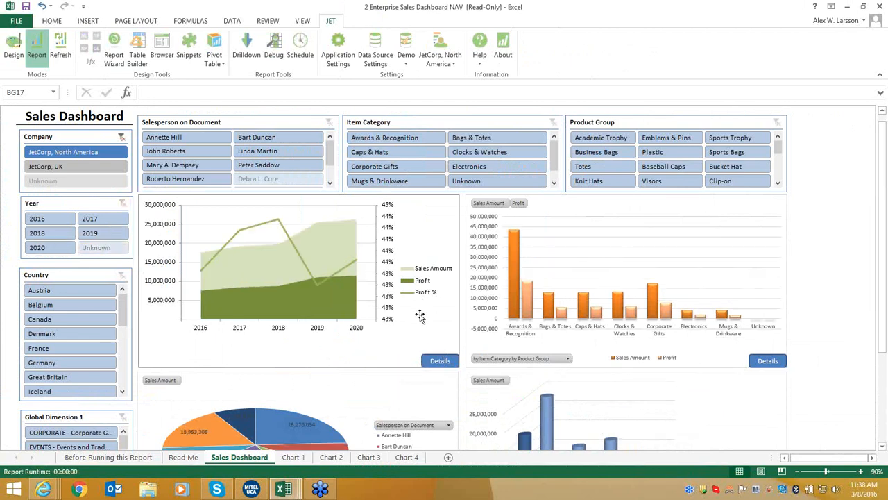
{"action": "left_click", "coordinate": [438, 361]}
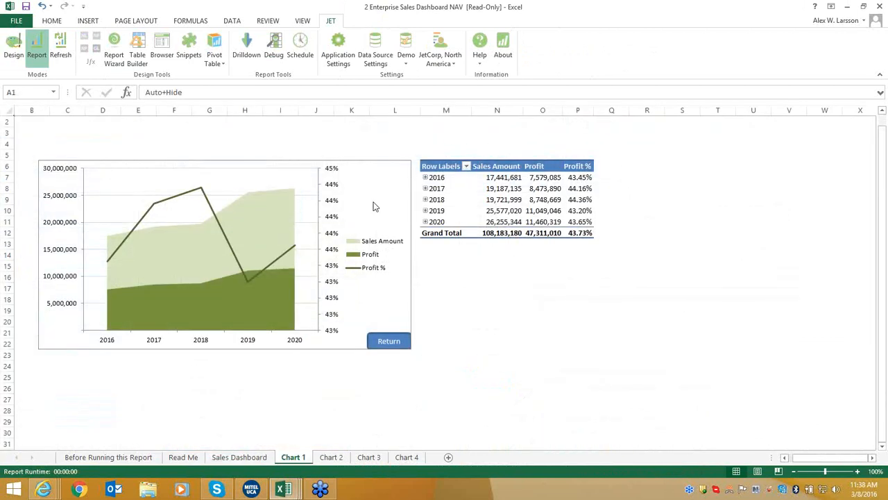
Expand 2016 down to Q1, January and days on Chart 1, collapse back to years, and return to Sales Dashboard.
{"action": "left_click", "coordinate": [425, 178]}
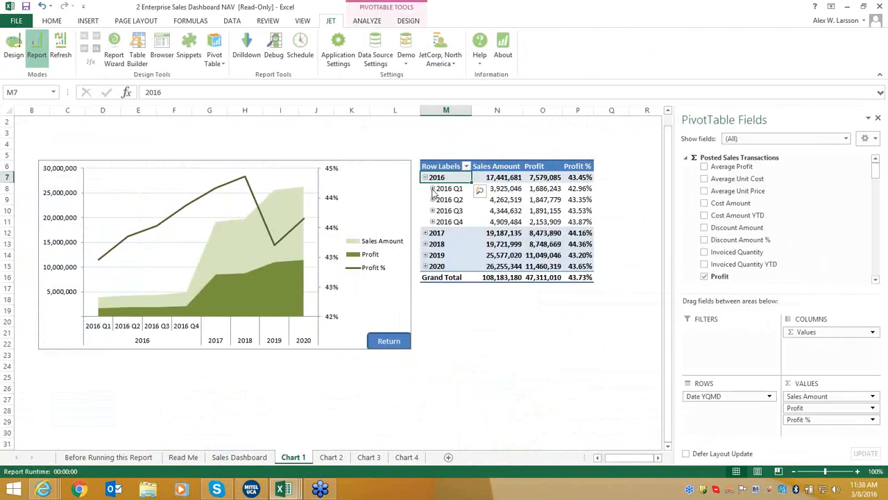
{"action": "left_click", "coordinate": [432, 189]}
{"action": "left_click", "coordinate": [439, 200]}
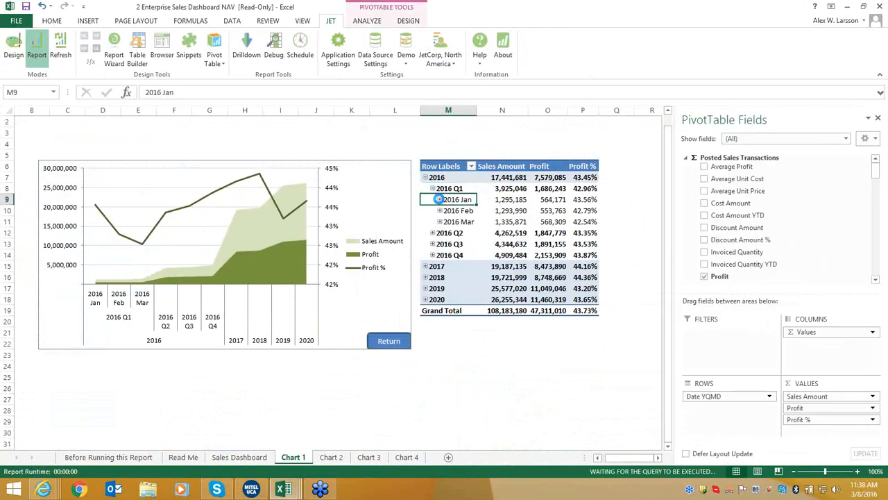
{"action": "left_click", "coordinate": [440, 200]}
{"action": "left_click", "coordinate": [432, 189]}
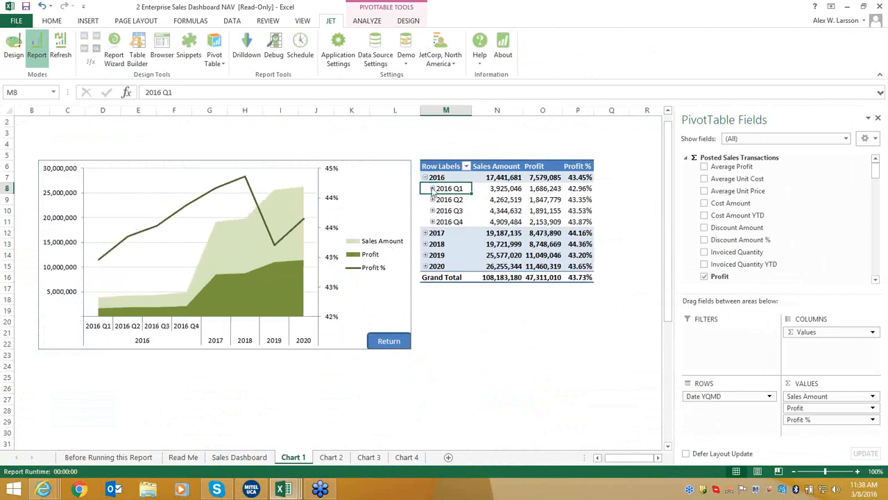
{"action": "left_click", "coordinate": [425, 178]}
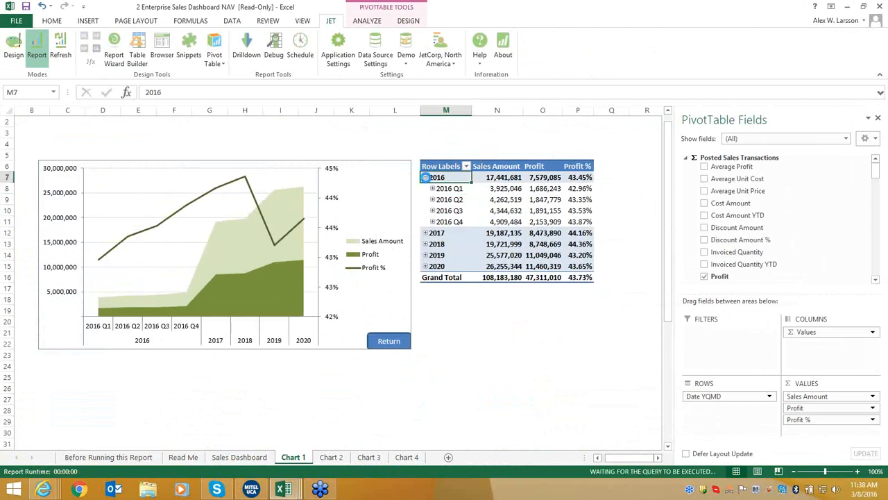
{"action": "left_click", "coordinate": [387, 342]}
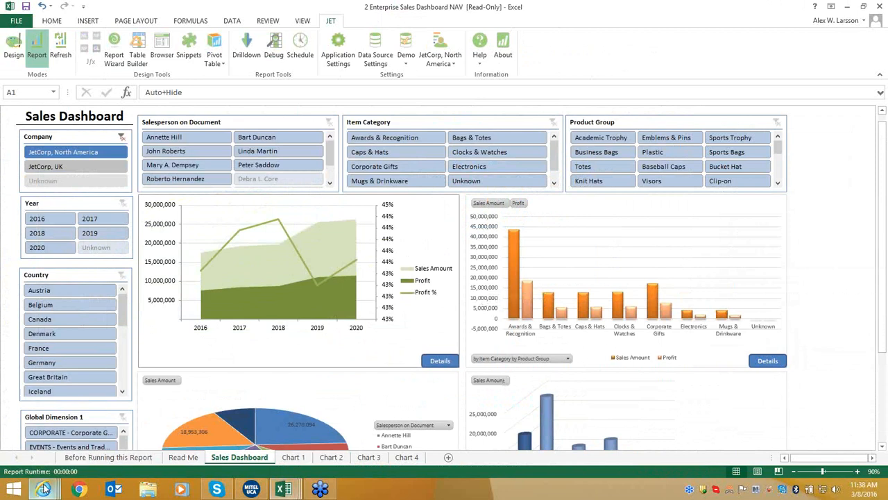
{"action": "mouse_move", "coordinate": [43, 491]}
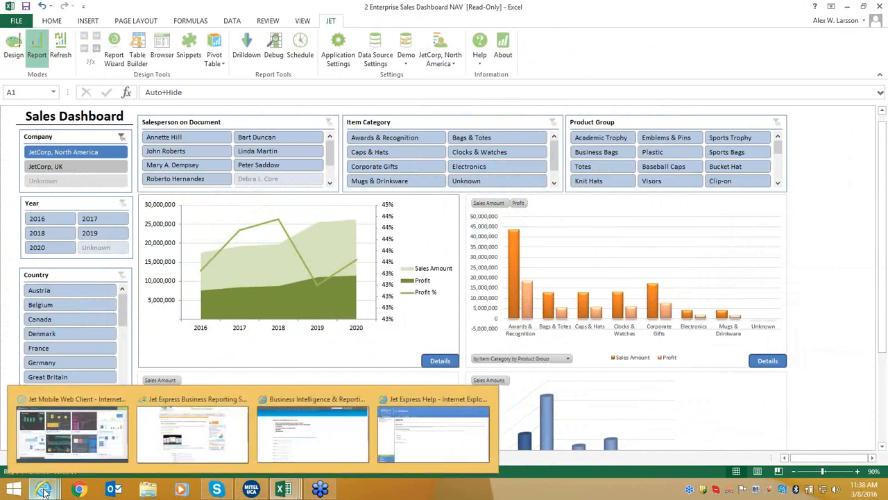
Open the Revenue & Cash Balance dashboard in Jet Mobile and sign in with the suggested domain and demo user name.
{"action": "left_click", "coordinate": [61, 437]}
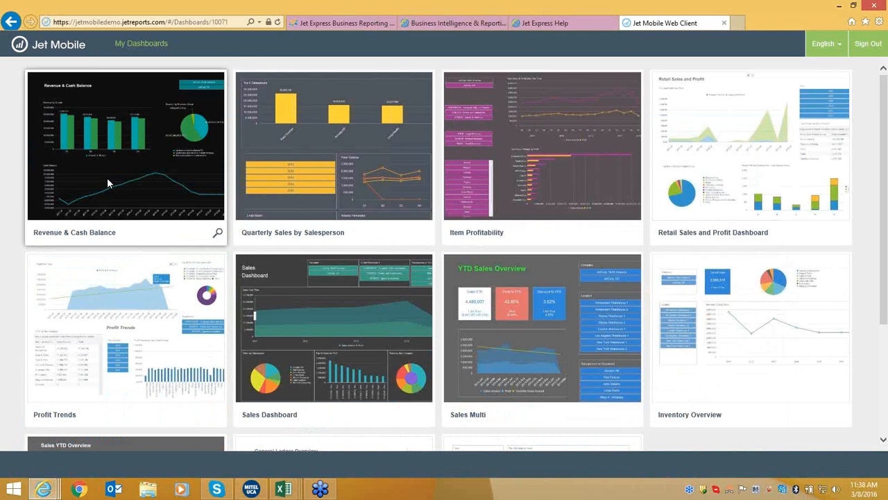
{"action": "left_click", "coordinate": [108, 182]}
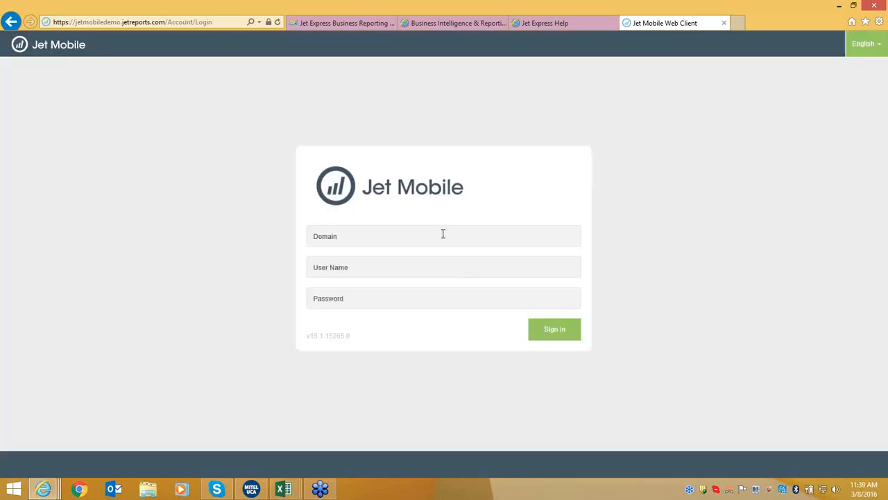
{"action": "left_click", "coordinate": [443, 234]}
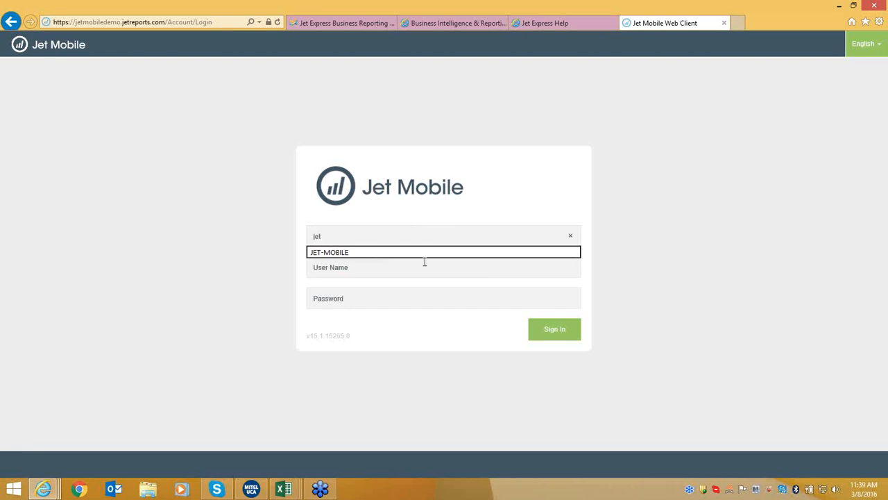
{"action": "left_click", "coordinate": [427, 252]}
{"action": "left_click", "coordinate": [418, 268]}
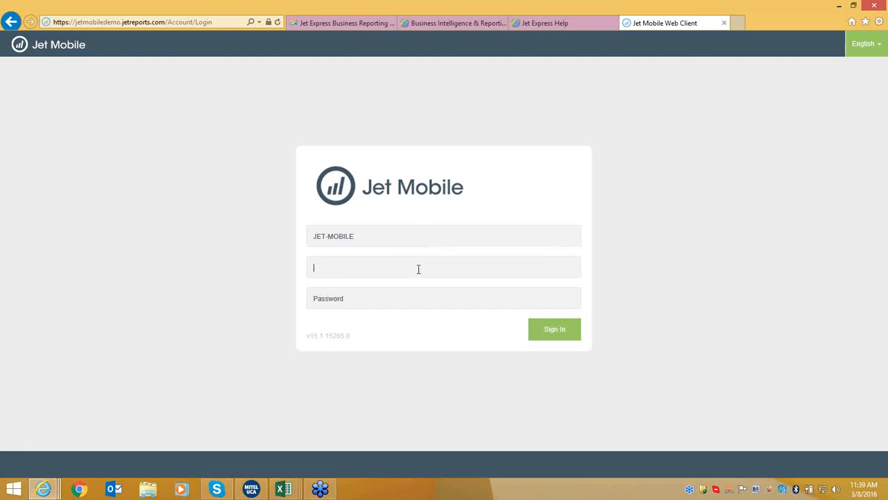
{"action": "type", "text": "demo"}
{"action": "key", "text": "Tab"}
{"action": "left_click", "coordinate": [561, 332]}
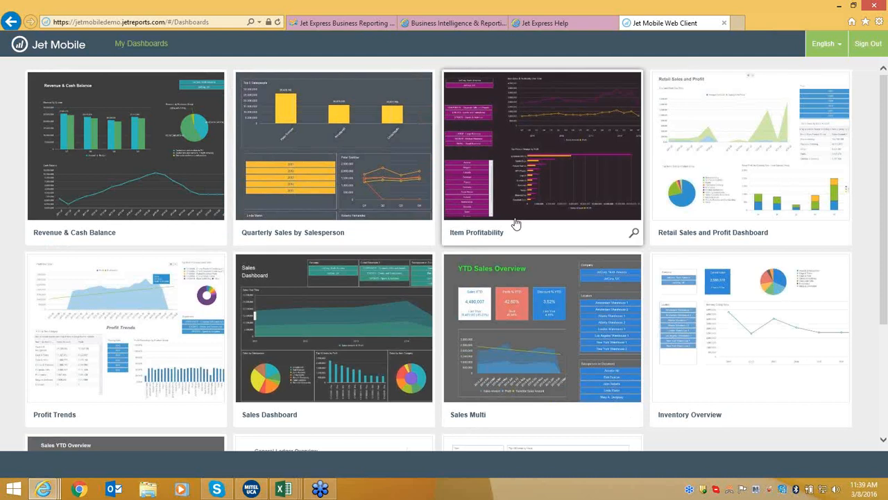
Scroll down the My Dashboards gallery and open the Financial Overview dashboard.
{"action": "scroll", "coordinate": [515, 223], "scroll_direction": "down", "scroll_amount": 3}
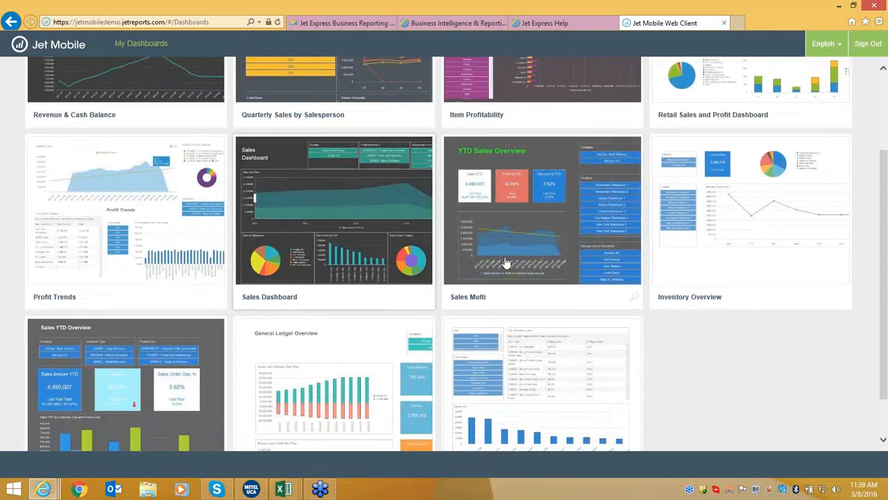
{"action": "scroll", "coordinate": [506, 262], "scroll_direction": "down", "scroll_amount": 2}
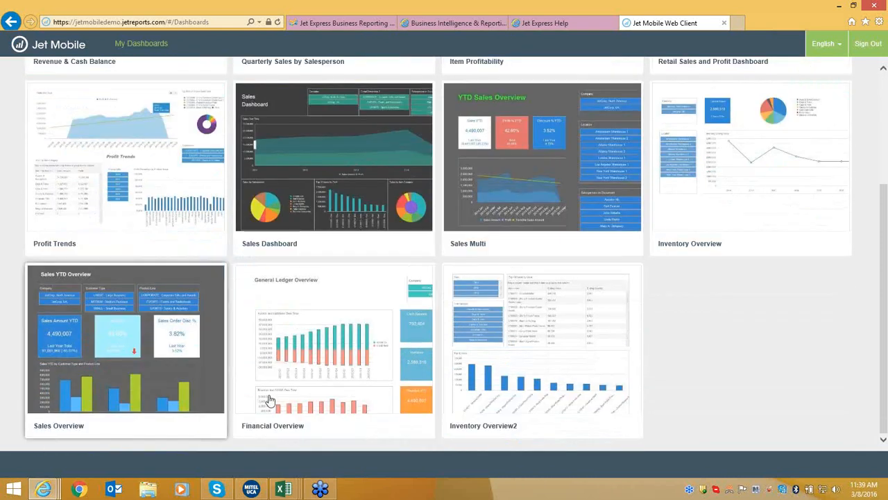
{"action": "left_click", "coordinate": [322, 413]}
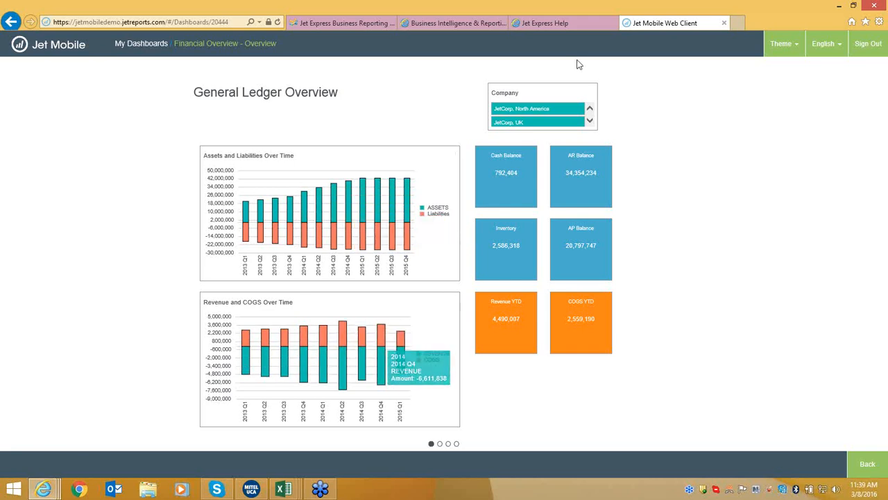
Advance from the General Ledger Overview to the Revenue & Cash Balance page.
{"action": "left_click", "coordinate": [590, 122]}
{"action": "left_click", "coordinate": [590, 110]}
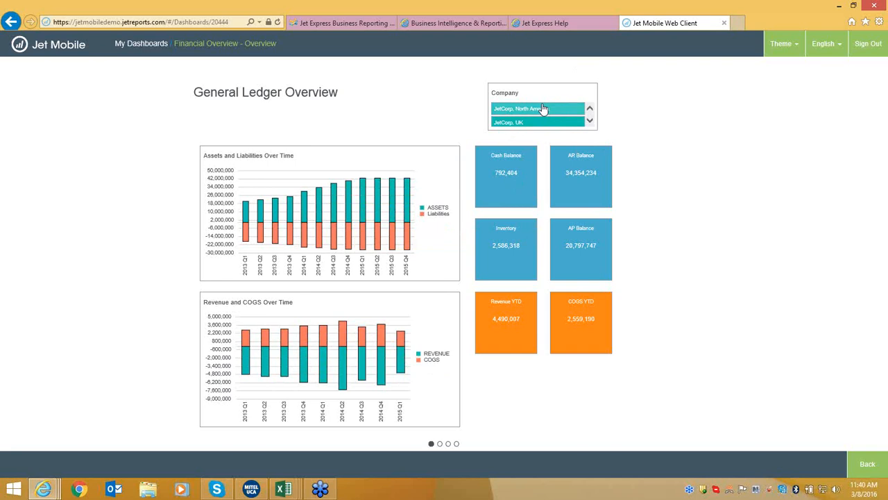
{"action": "mouse_move", "coordinate": [521, 192]}
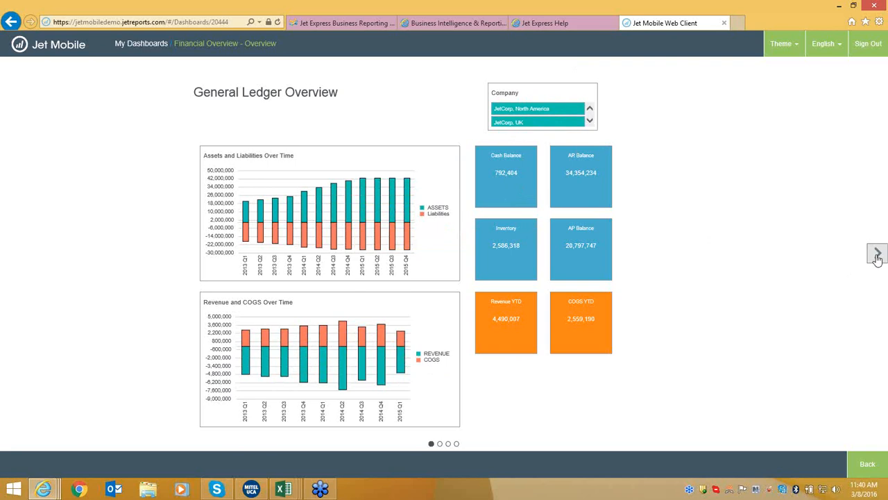
{"action": "left_click", "coordinate": [877, 256]}
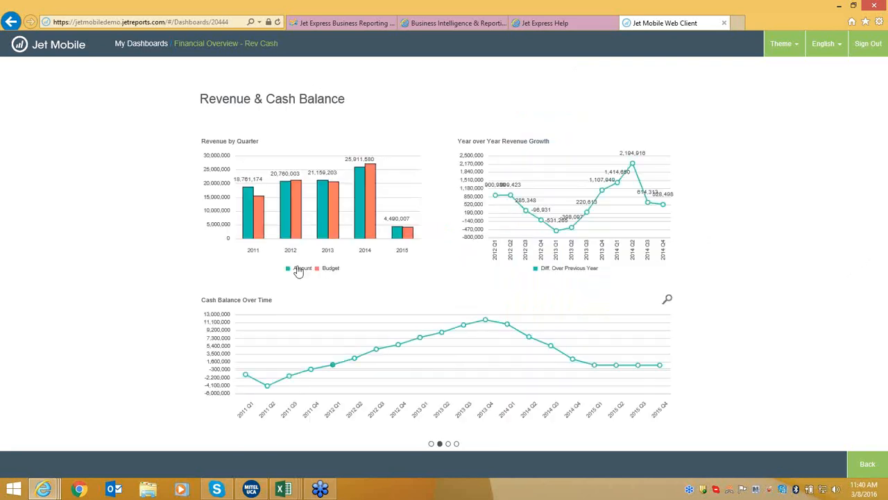
Continue through the Inventory Balance page on to the Expenses page.
{"action": "mouse_move", "coordinate": [263, 209]}
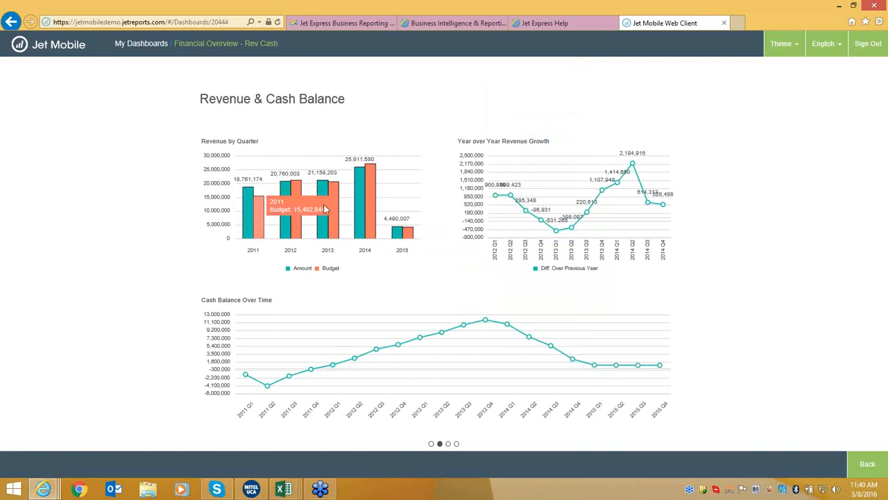
{"action": "mouse_move", "coordinate": [399, 238]}
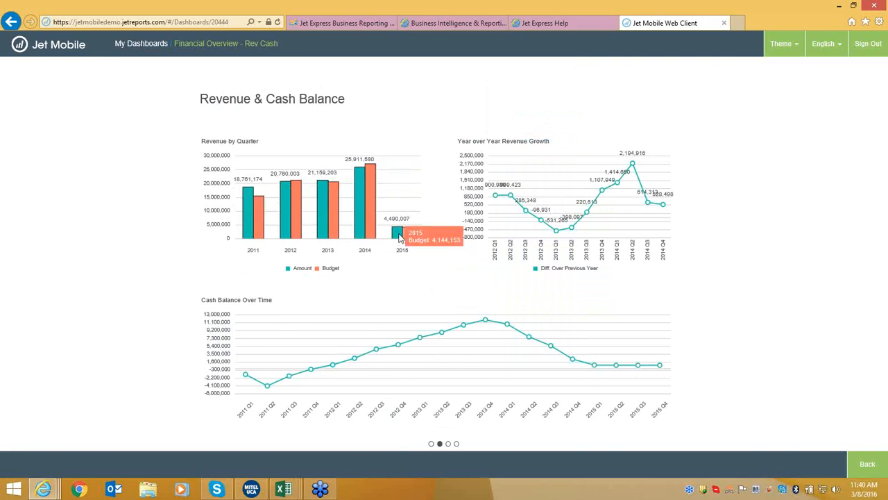
{"action": "mouse_move", "coordinate": [576, 227]}
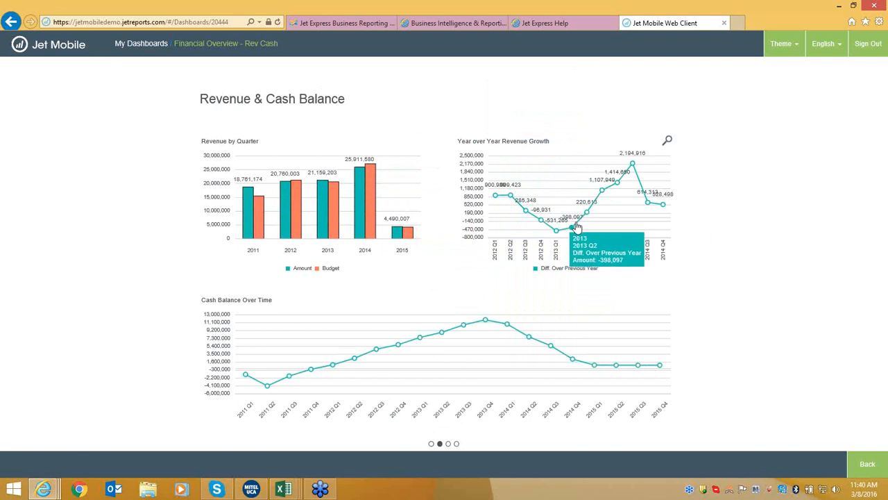
{"action": "mouse_move", "coordinate": [429, 362]}
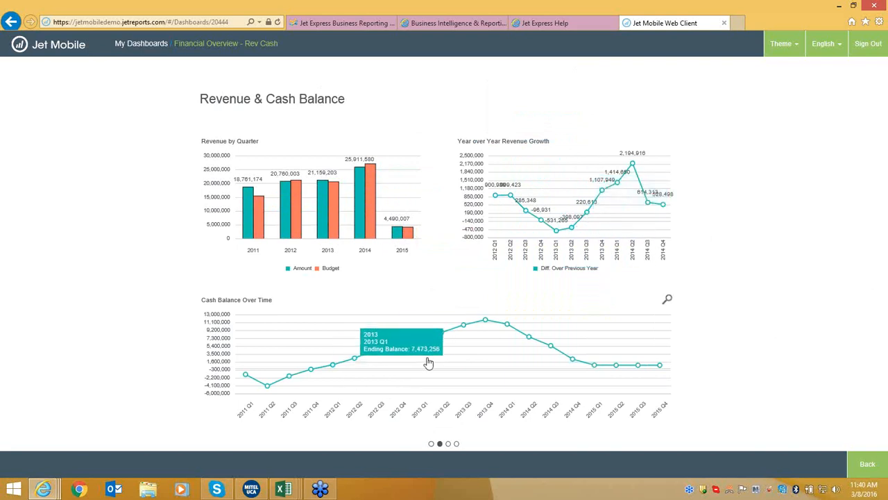
{"action": "left_click", "coordinate": [875, 256]}
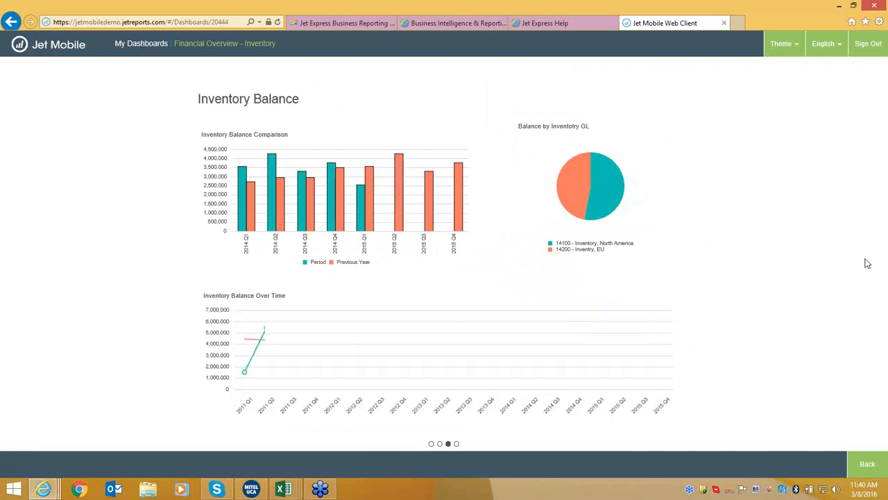
{"action": "mouse_move", "coordinate": [244, 223]}
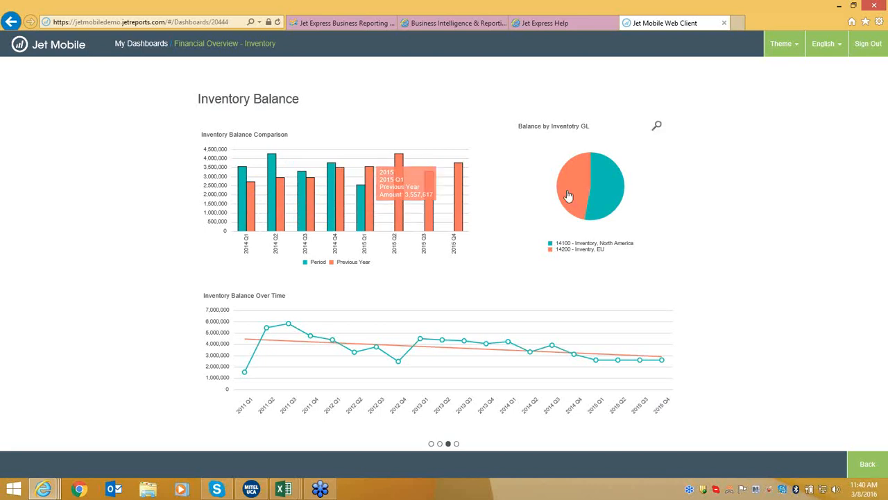
{"action": "mouse_move", "coordinate": [570, 195]}
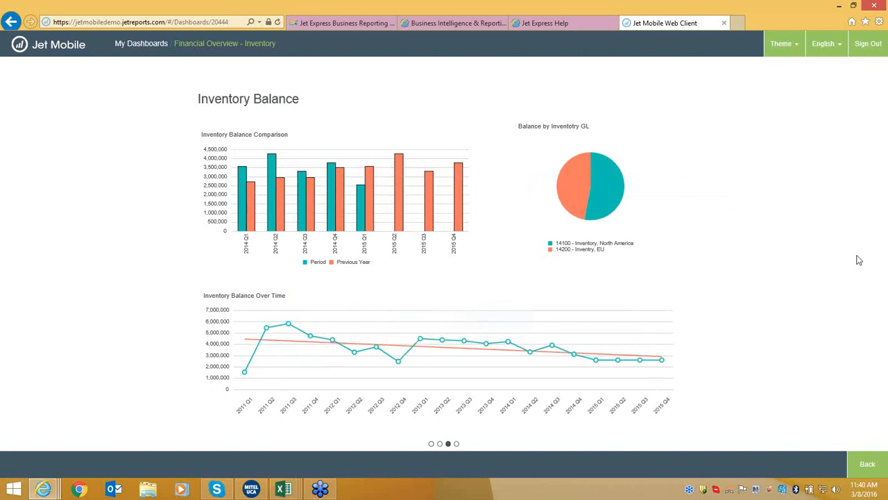
{"action": "left_click", "coordinate": [880, 255]}
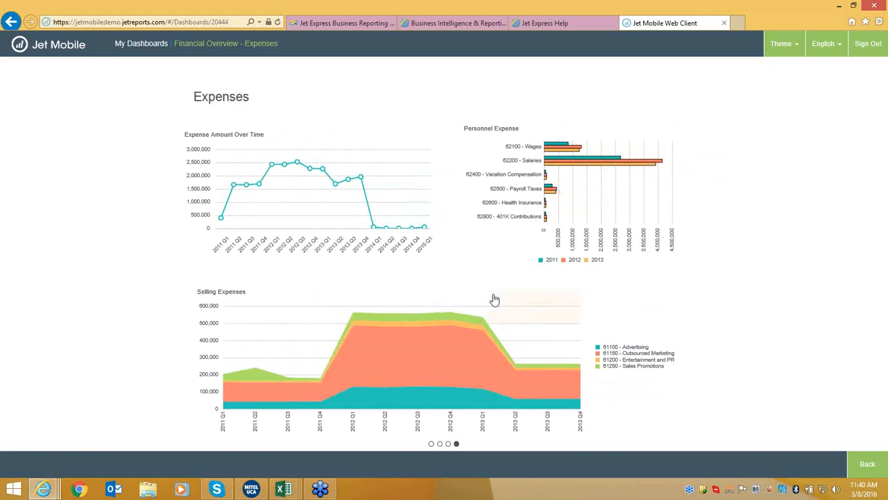
Show Personnel Expense full-page, step back four charts to Cash Balance Over Time, then return to My Dashboards.
{"action": "left_click", "coordinate": [672, 129]}
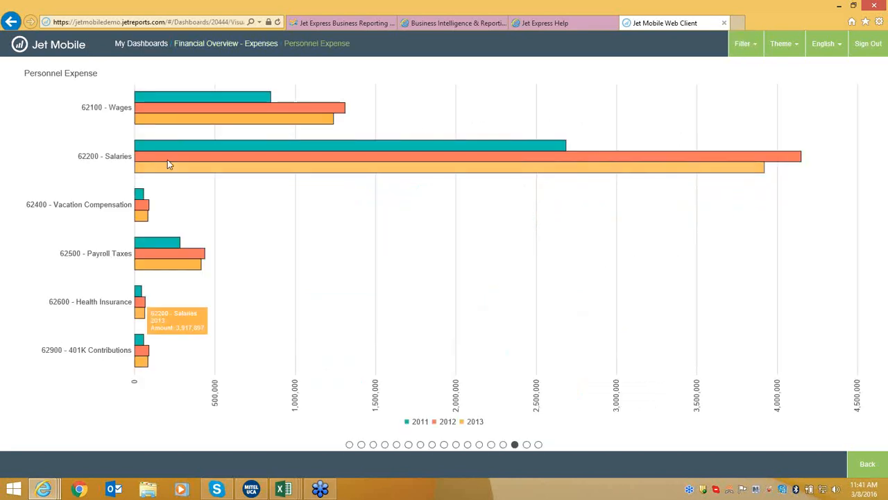
{"action": "mouse_move", "coordinate": [19, 286]}
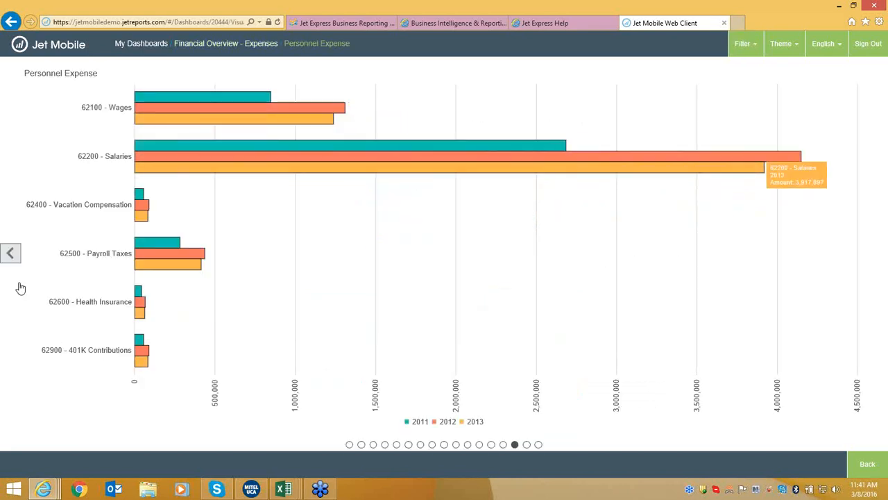
{"action": "left_click", "coordinate": [9, 254]}
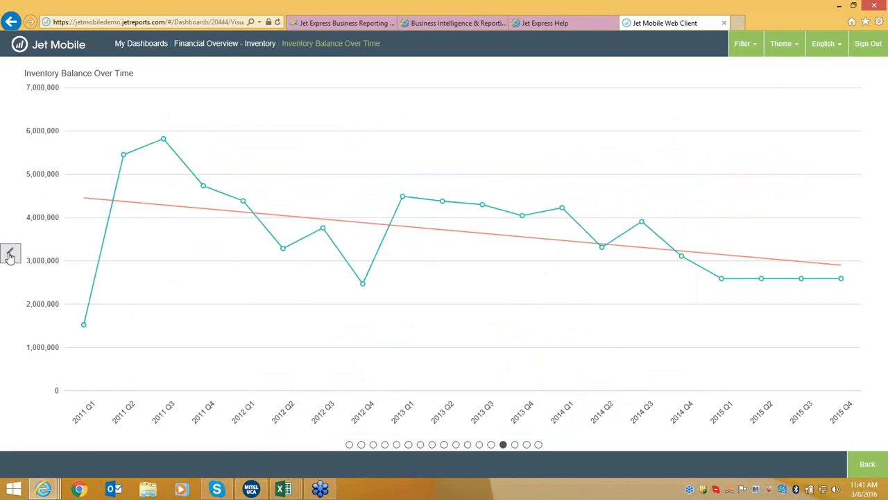
{"action": "left_click", "coordinate": [10, 255]}
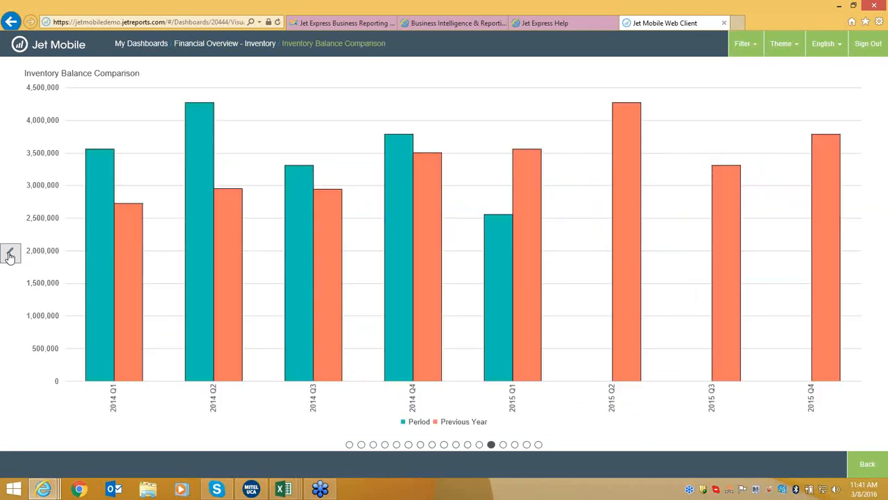
{"action": "left_click", "coordinate": [10, 255]}
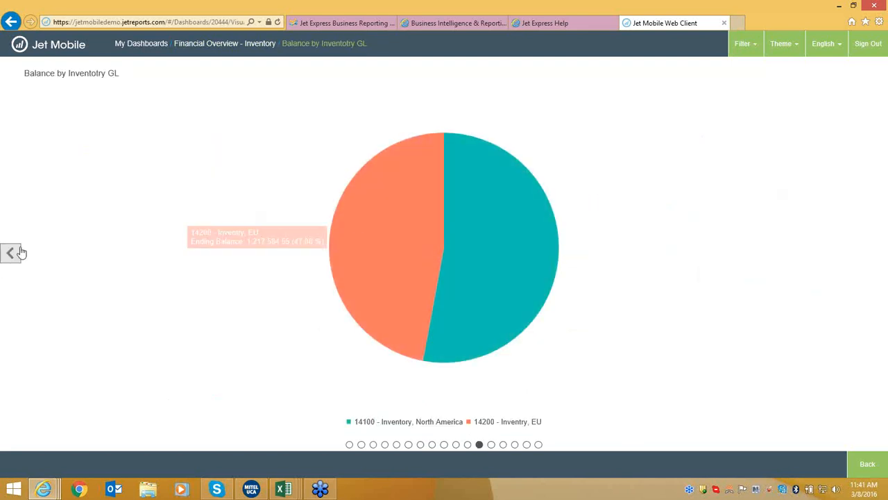
{"action": "left_click", "coordinate": [10, 252]}
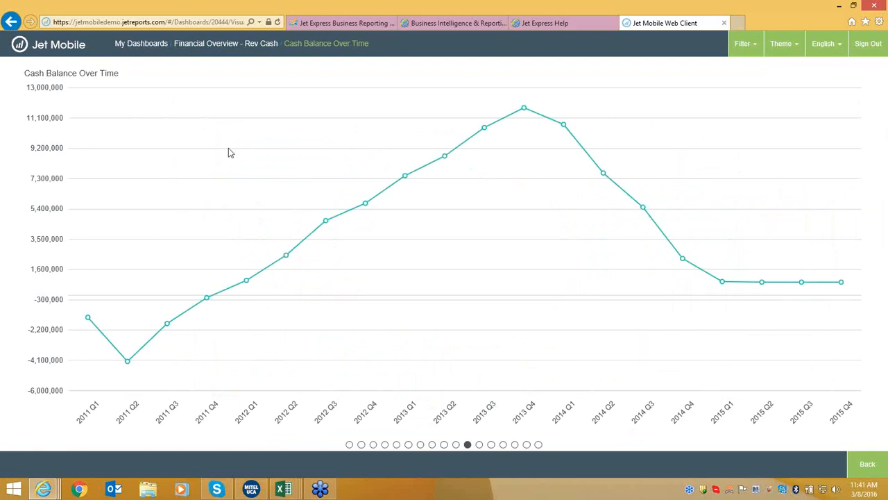
{"action": "left_click", "coordinate": [225, 44]}
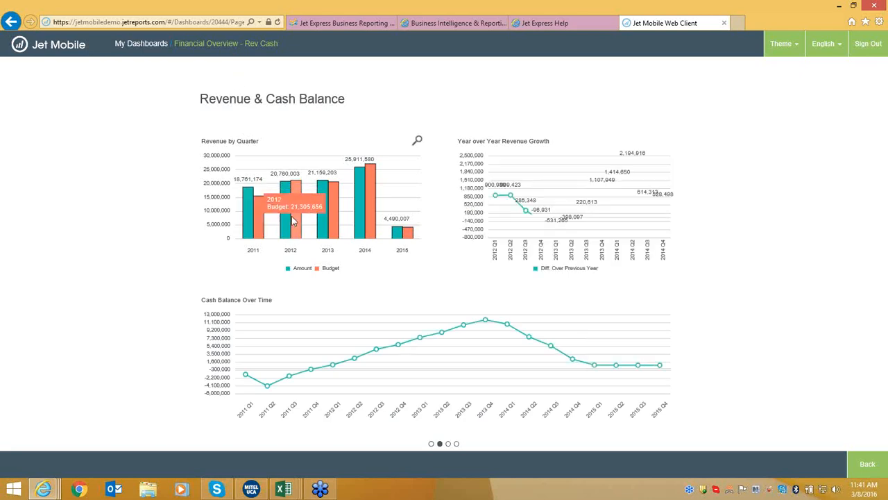
{"action": "left_click", "coordinate": [146, 43]}
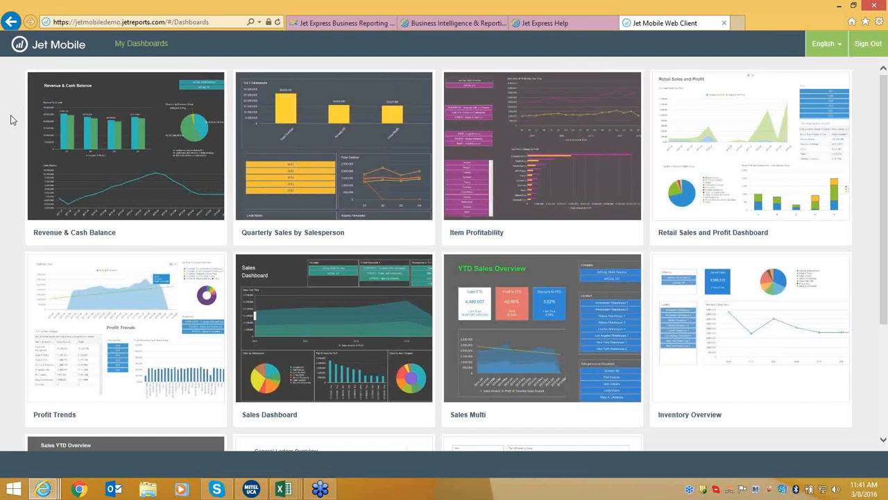
Bring the Full Solution Presentation workbook to the front and select its Thank You sheet.
{"action": "left_click", "coordinate": [284, 490]}
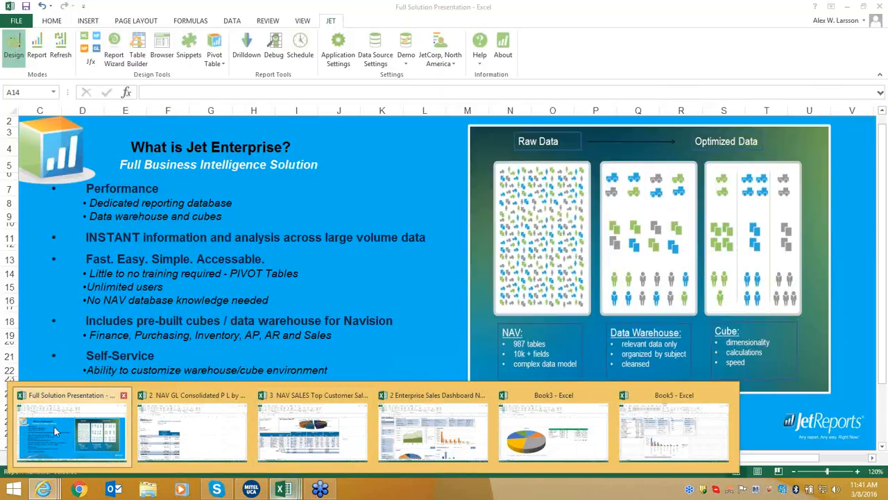
{"action": "left_click", "coordinate": [53, 425]}
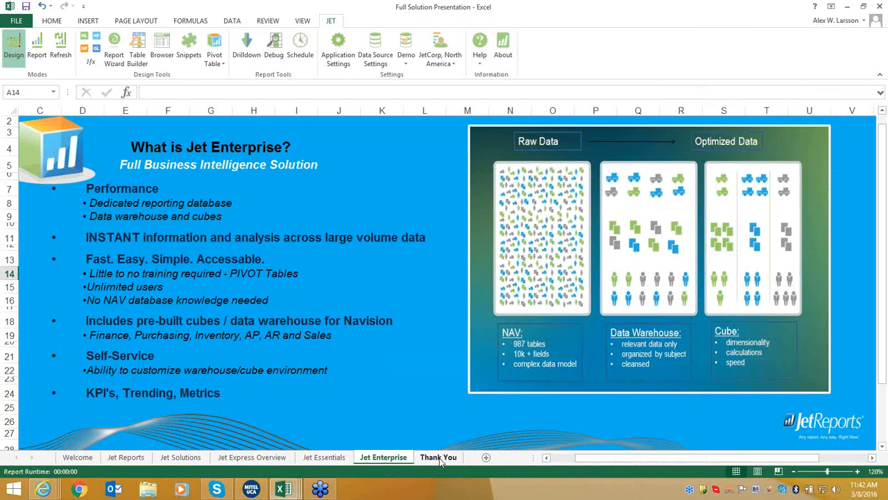
{"action": "left_click", "coordinate": [439, 457]}
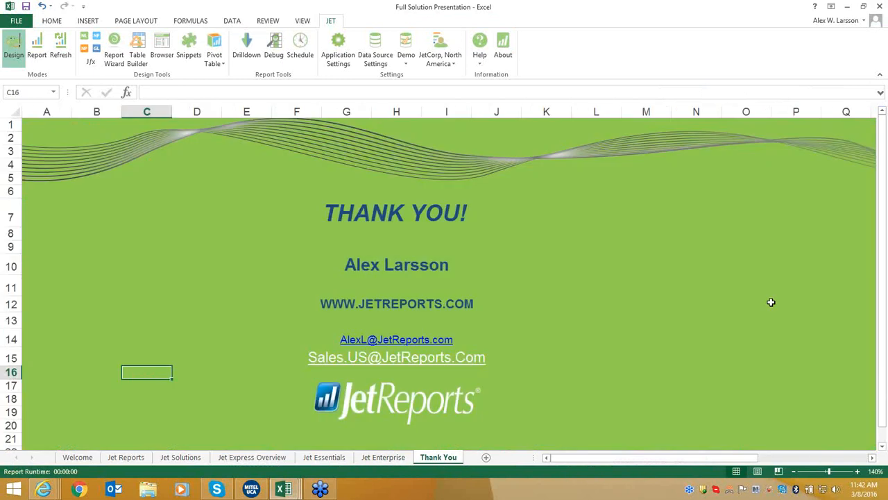